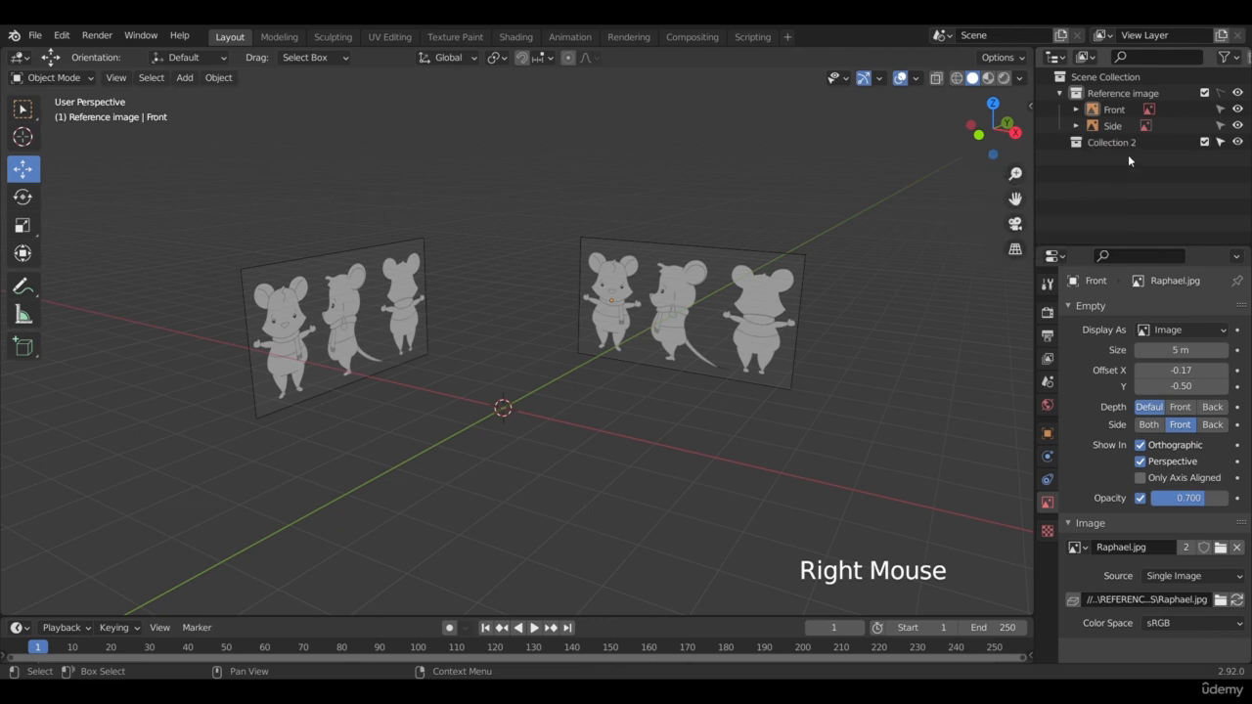
# Step: Rename the Collection 2 collection as Mesh
pyautogui.click(1111, 142)
pyautogui.doubleClick(1111, 141)
pyautogui.click(1113, 142)
pyautogui.write('Me')
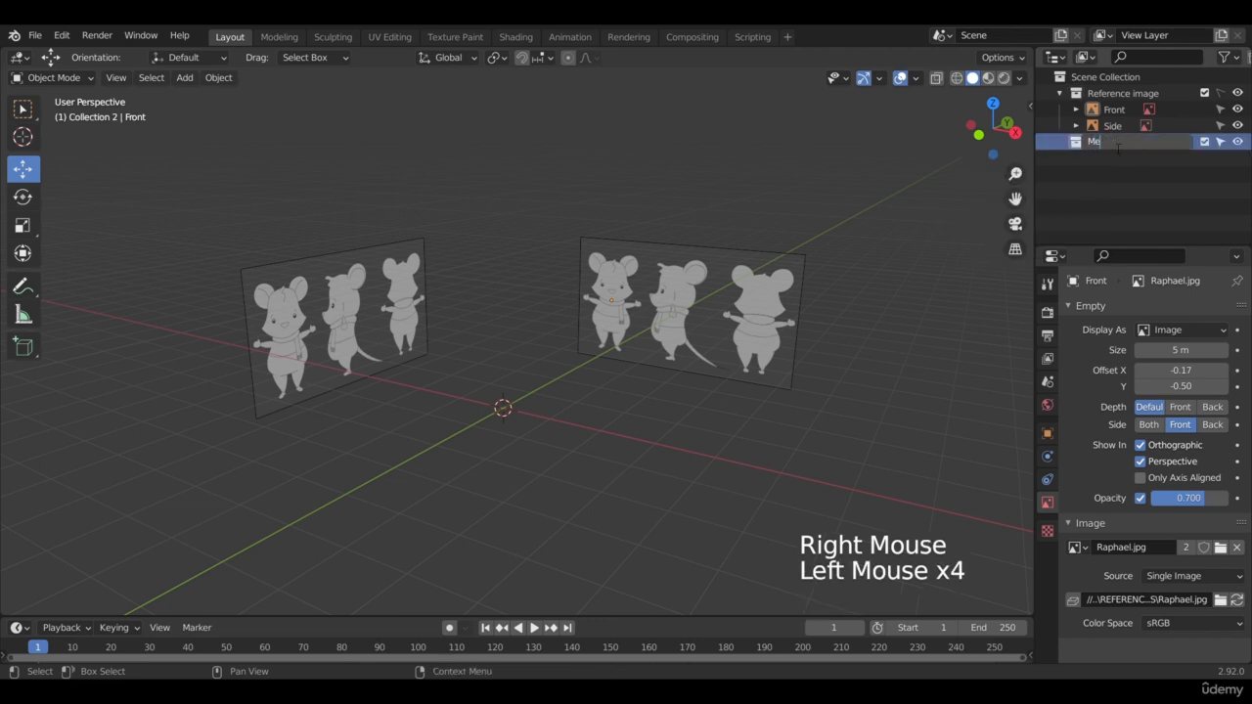
pyautogui.write('sh')
pyautogui.press('Return')
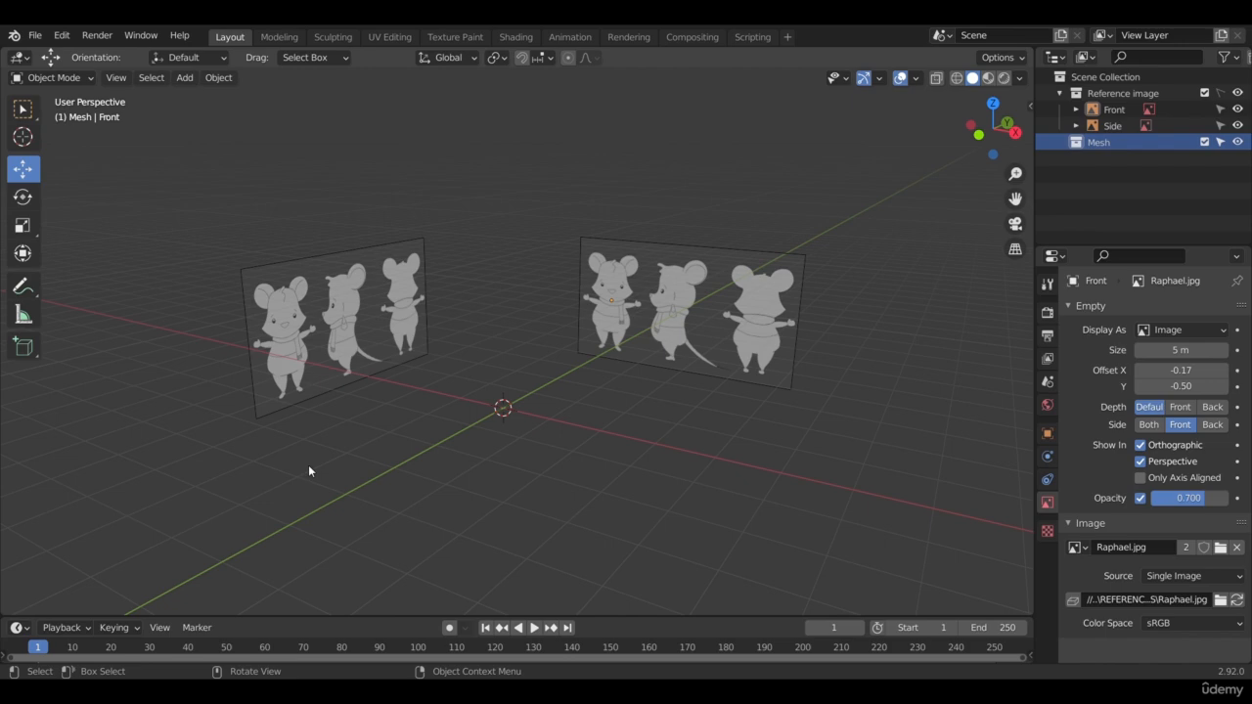
# Step: Add a Round Cube mesh to the Mesh collection while in the front orthographic view
pyautogui.press('KP_1')
pyautogui.scroll(3, 308, 464)
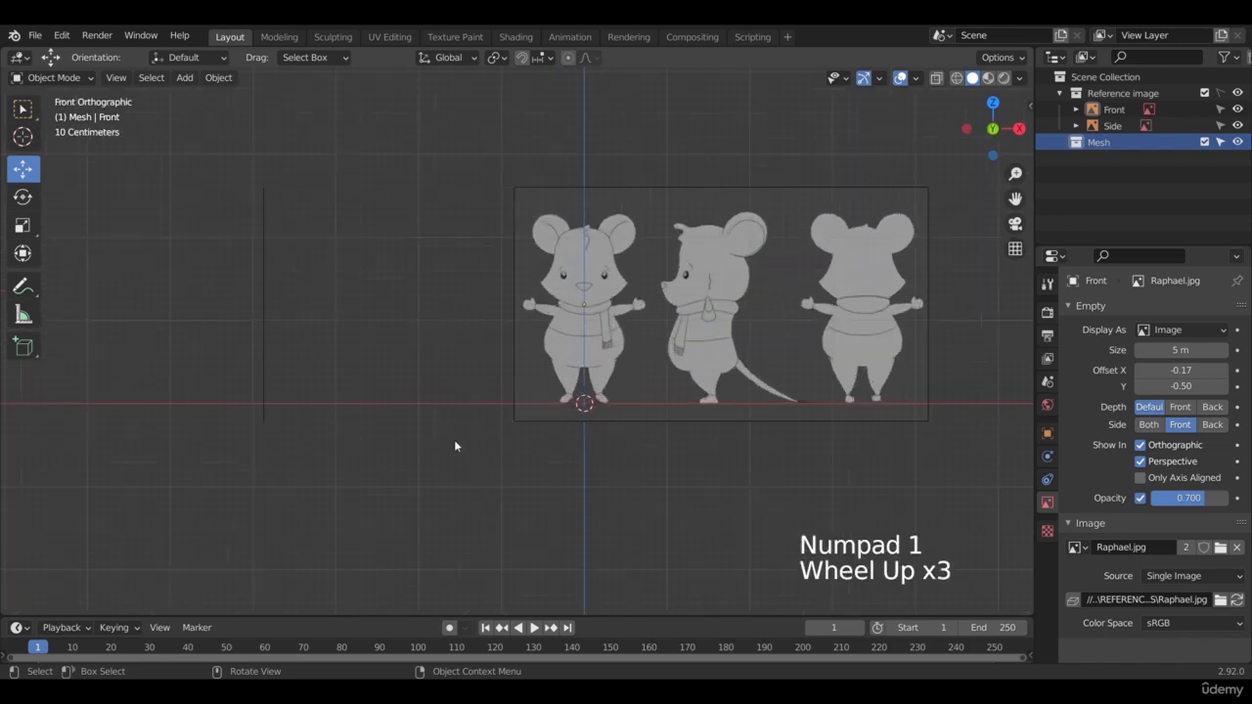
pyautogui.scroll(1, 453, 439)
pyautogui.keyDown('shift'); pyautogui.scroll(-1, 453, 439); pyautogui.keyUp('shift')
pyautogui.keyDown('shift'); pyautogui.moveTo(453, 439); pyautogui.dragTo(416, 322, button='middle'); pyautogui.keyUp('shift')
pyautogui.hotkey('shift', 'a')
pyautogui.moveTo(448, 348)
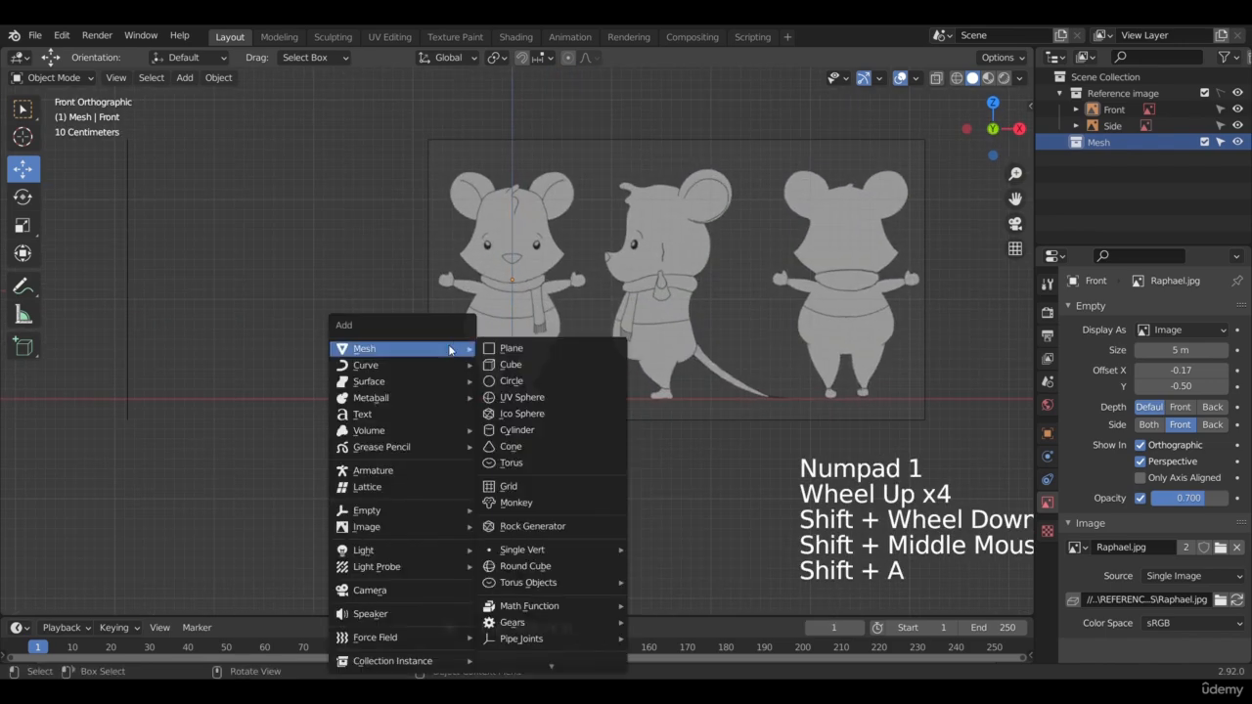
pyautogui.click(548, 567)
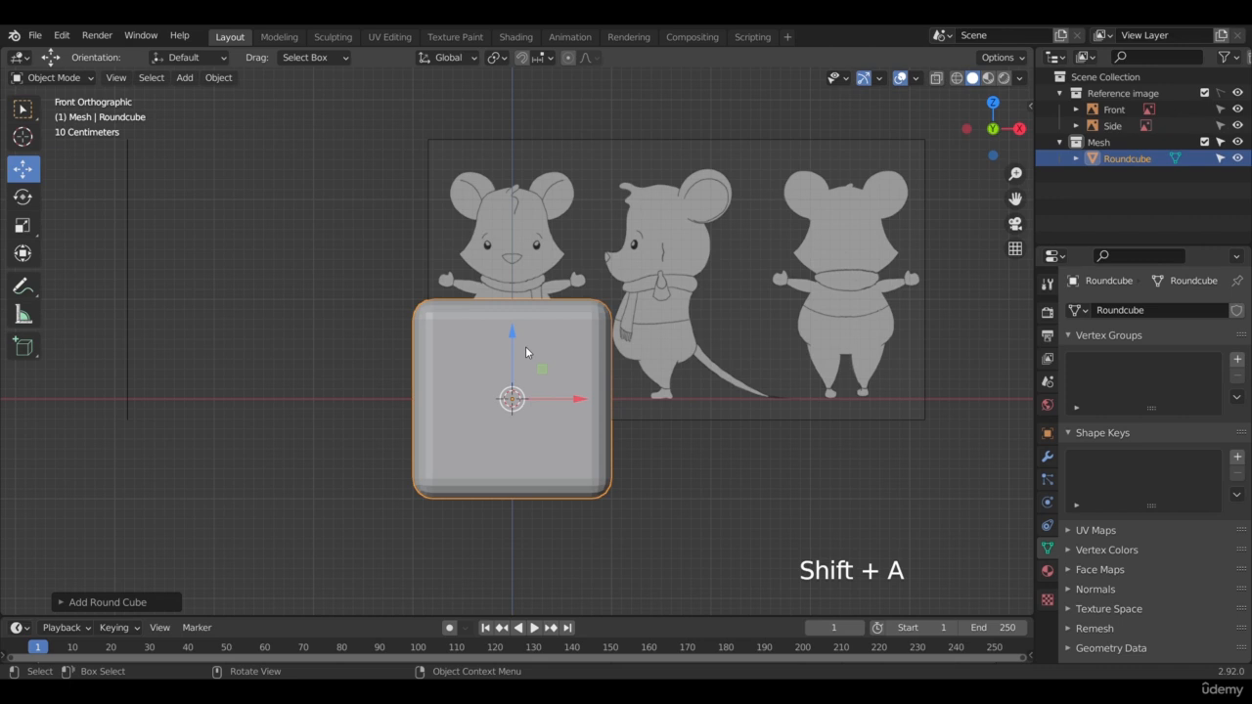
# Step: Set the round cube's radius to 1 to turn it into a sphere
pyautogui.click(66, 603)
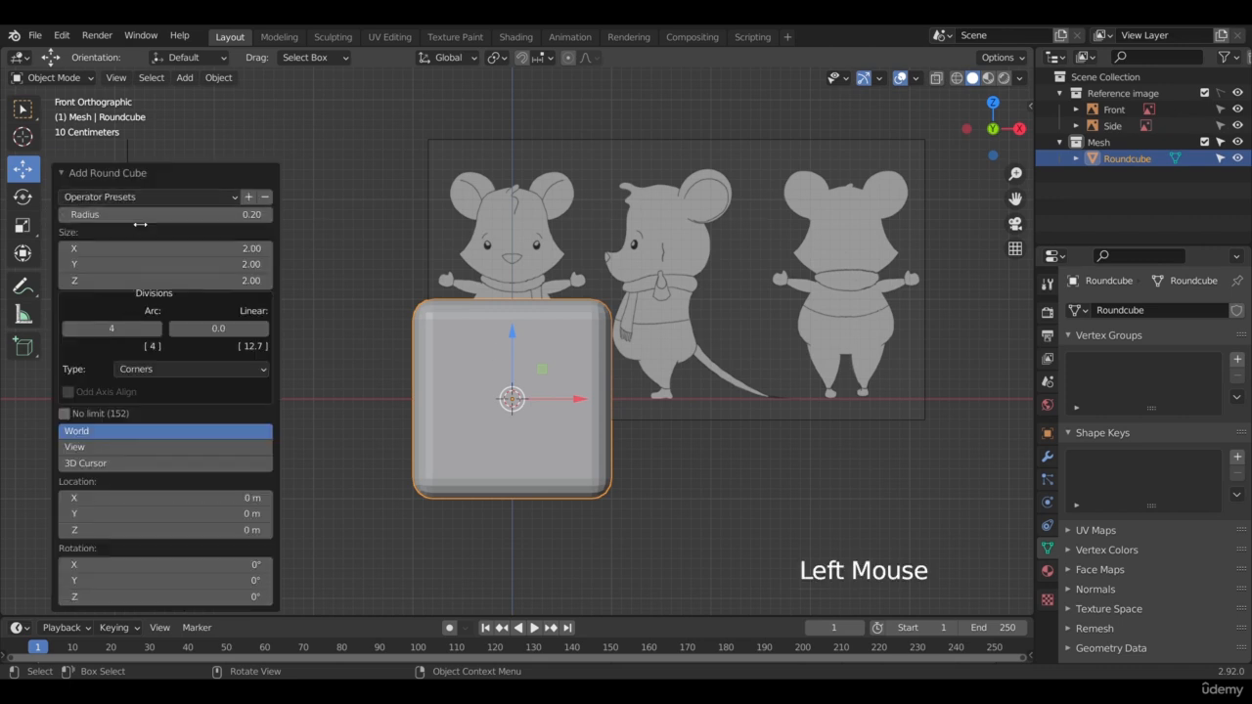
pyautogui.doubleClick(149, 217)
pyautogui.write('1')
pyautogui.press('Return')
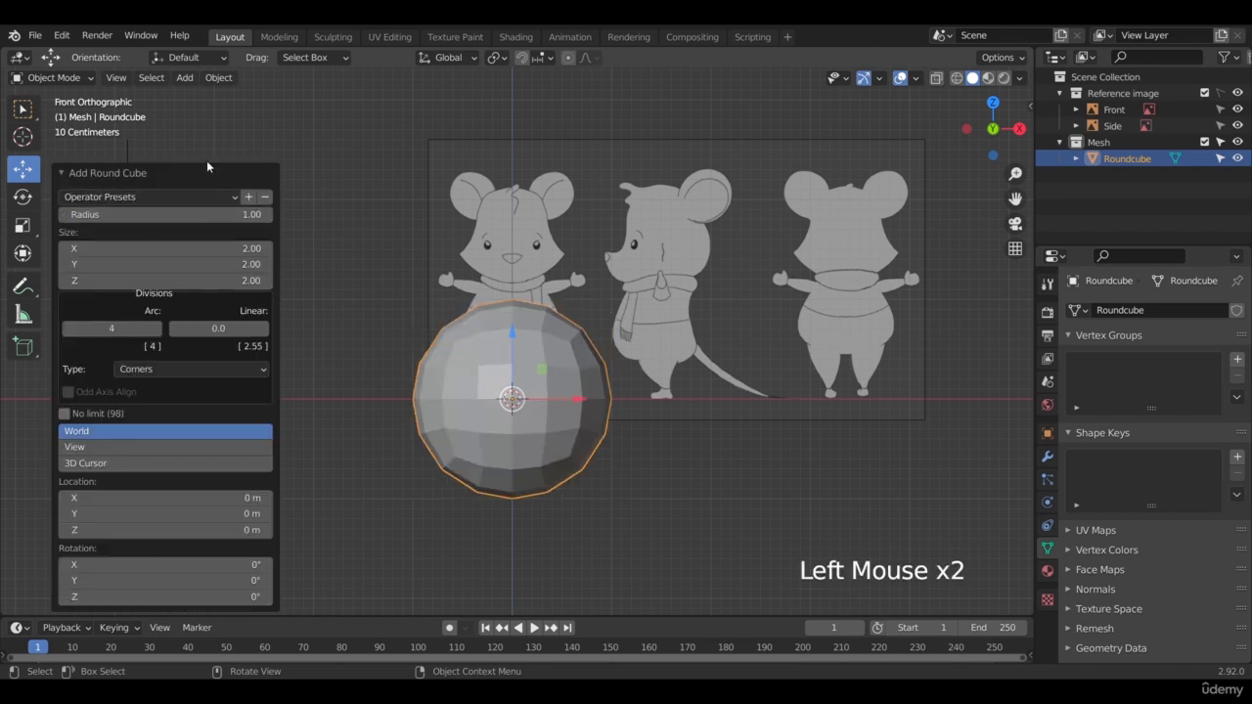
pyautogui.click(522, 376)
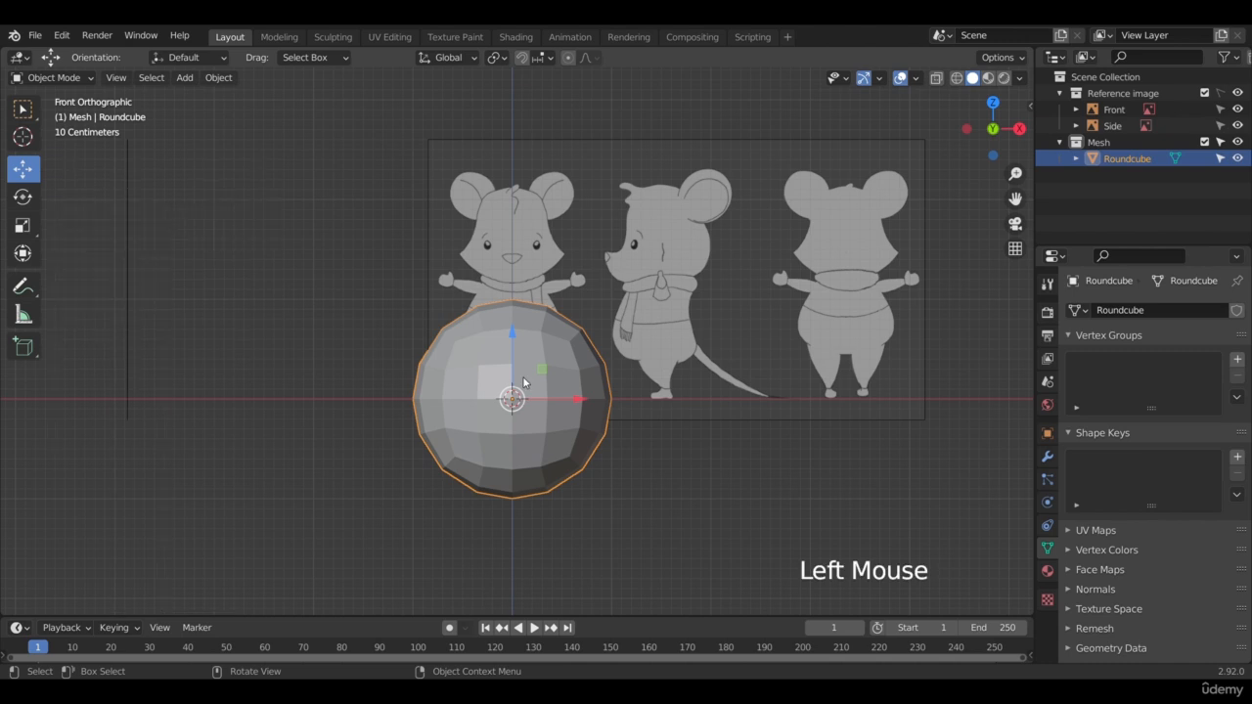
# Step: Enter Edit Mode and scale the whole sphere uniformly to 0.42
pyautogui.press('Tab')
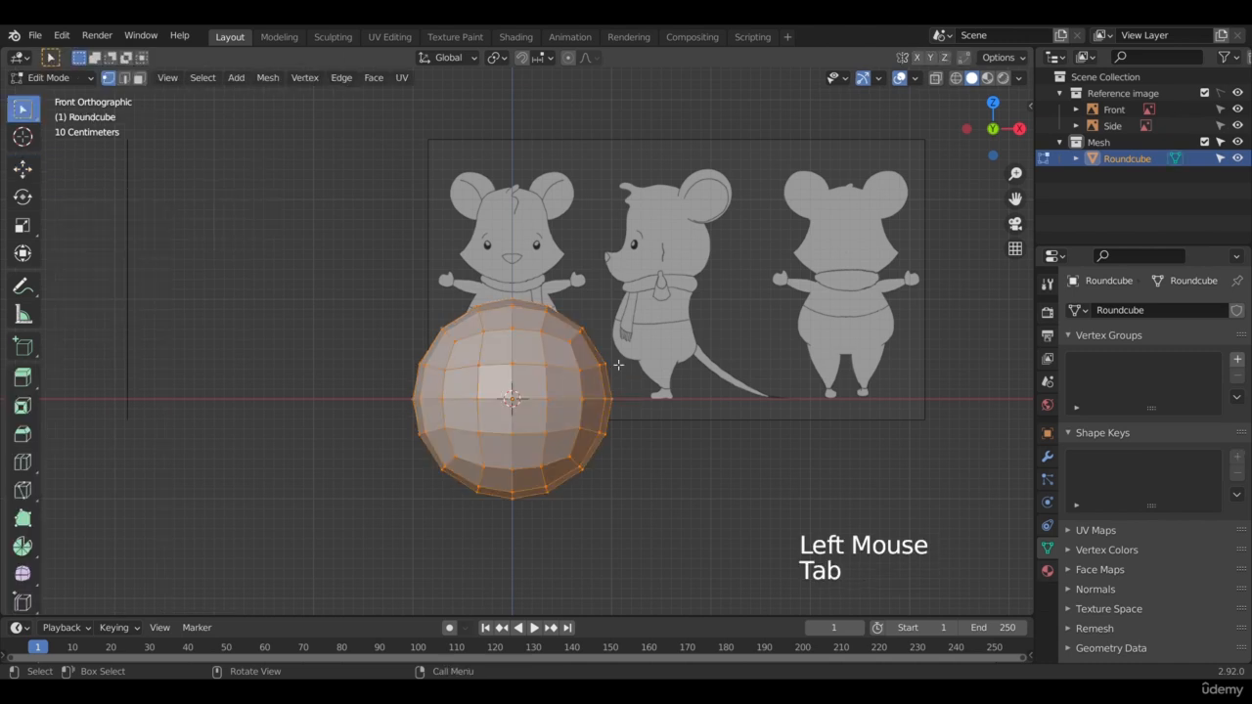
pyautogui.press('s')
pyautogui.click(590, 371)
pyautogui.scroll(2, 590, 372)
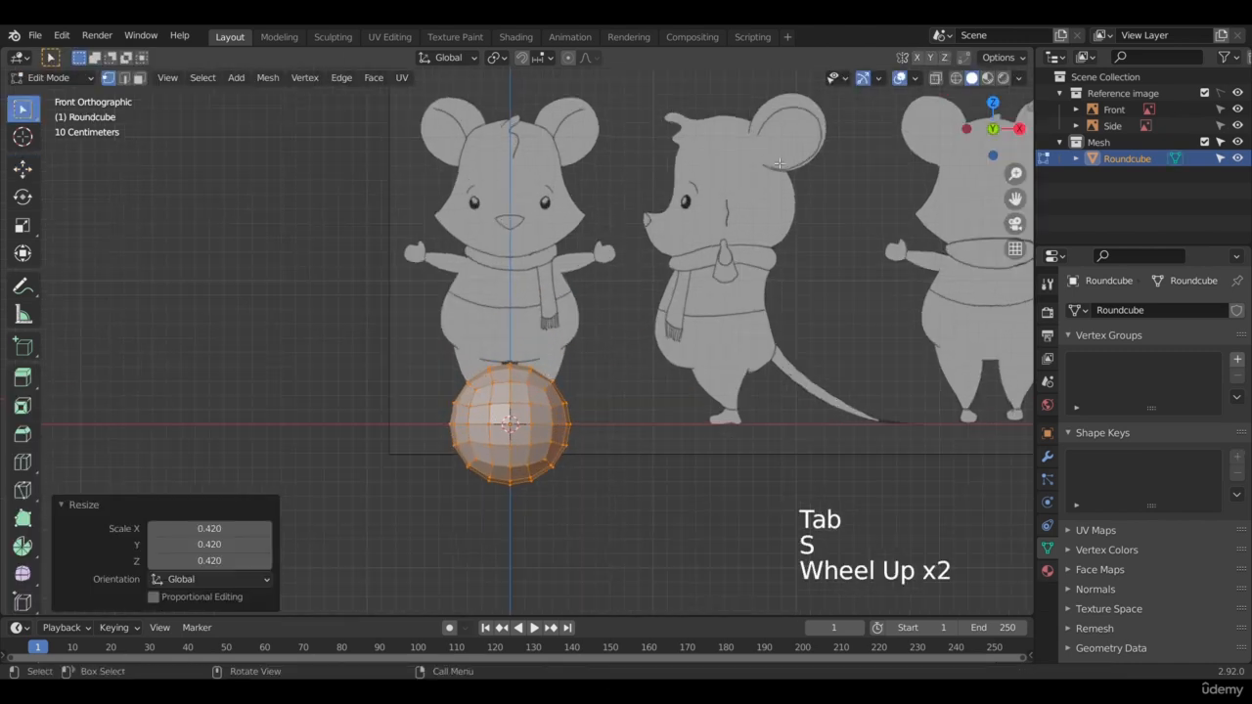
# Step: Enable the Move object gizmo and raise the sphere along Z onto the front-view mouse's head
pyautogui.click(877, 79)
pyautogui.click(821, 233)
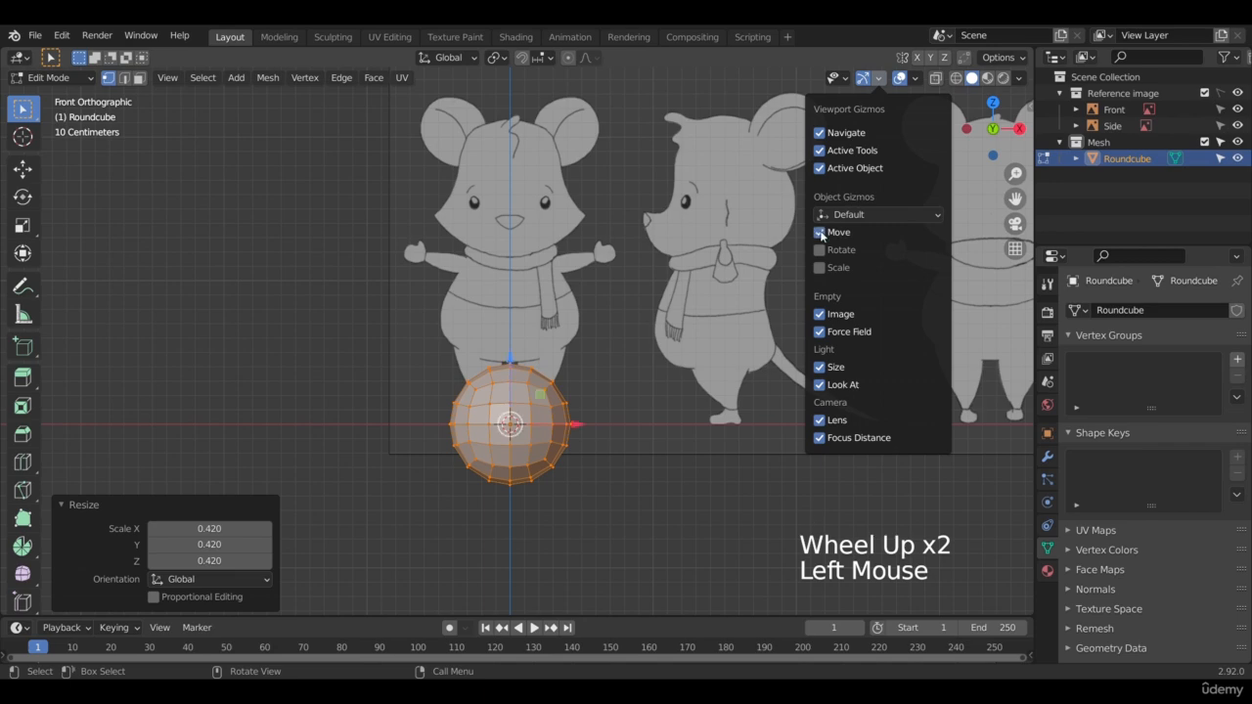
pyautogui.moveTo(510, 372); pyautogui.dragTo(509, 137)
pyautogui.scroll(3, 509, 137)
pyautogui.keyDown('shift'); pyautogui.moveTo(610, 219); pyautogui.dragTo(644, 520, button='middle'); pyautogui.keyUp('shift')
pyautogui.scroll(2, 644, 519)
pyautogui.moveTo(550, 319); pyautogui.dragTo(558, 297)
# Step: Shrink the sphere to the head's width, raise it about 0.037 m to the top of the head, and scale it by 1.013
pyautogui.press('s')
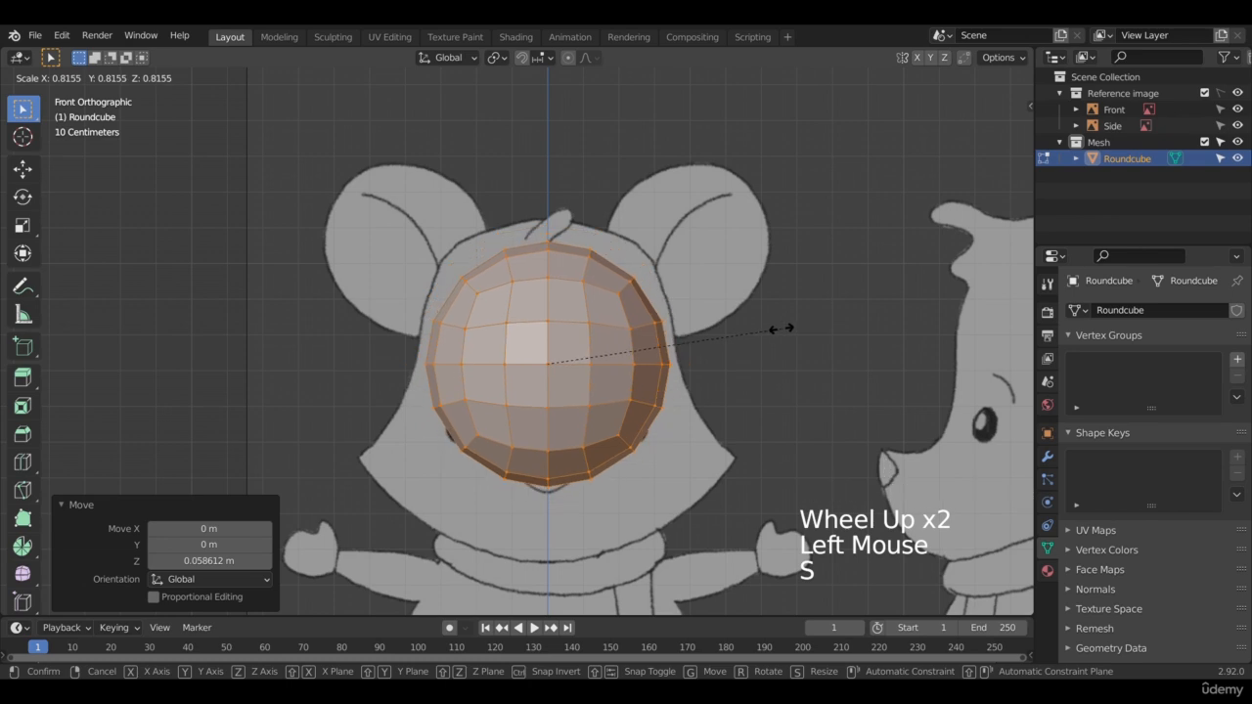
pyautogui.click(795, 330)
pyautogui.moveTo(557, 318); pyautogui.dragTo(554, 295)
pyautogui.press('s')
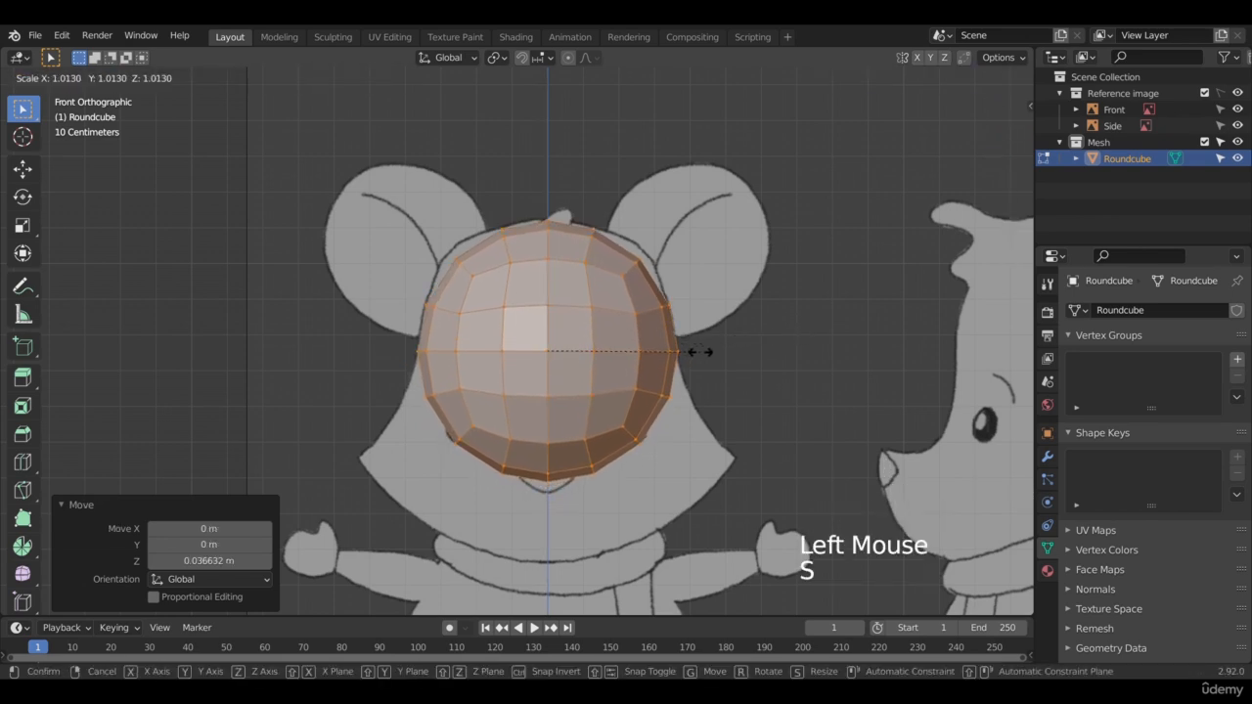
pyautogui.click(702, 354)
# Step: In the right view, shift the sphere along Y over the side-view head, enlarge it slightly, and raise it about 0.007 m
pyautogui.press('KP_3')
pyautogui.keyDown('shift'); pyautogui.moveTo(704, 356); pyautogui.dragTo(692, 288, button='middle'); pyautogui.keyUp('shift')
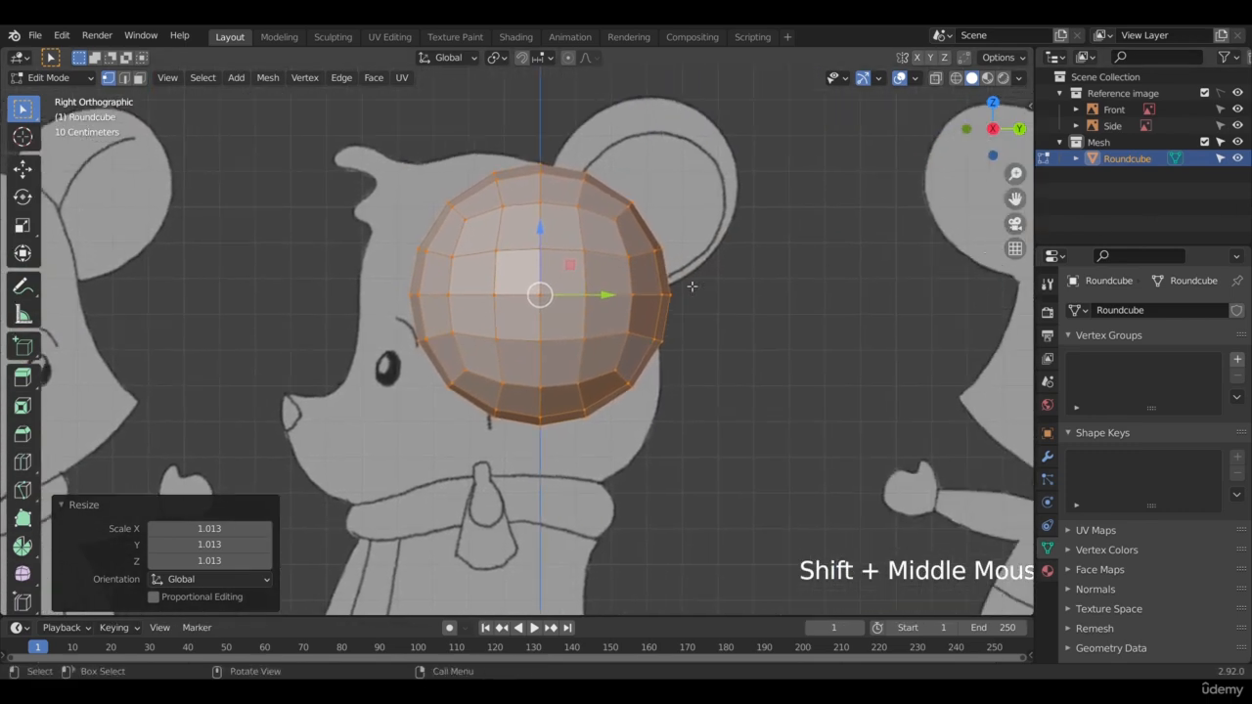
pyautogui.moveTo(598, 299)
pyautogui.mouseDown()
pyautogui.moveTo(559, 300)
pyautogui.moveTo(575, 295)
pyautogui.mouseUp()
pyautogui.press('s')
pyautogui.click(567, 295)
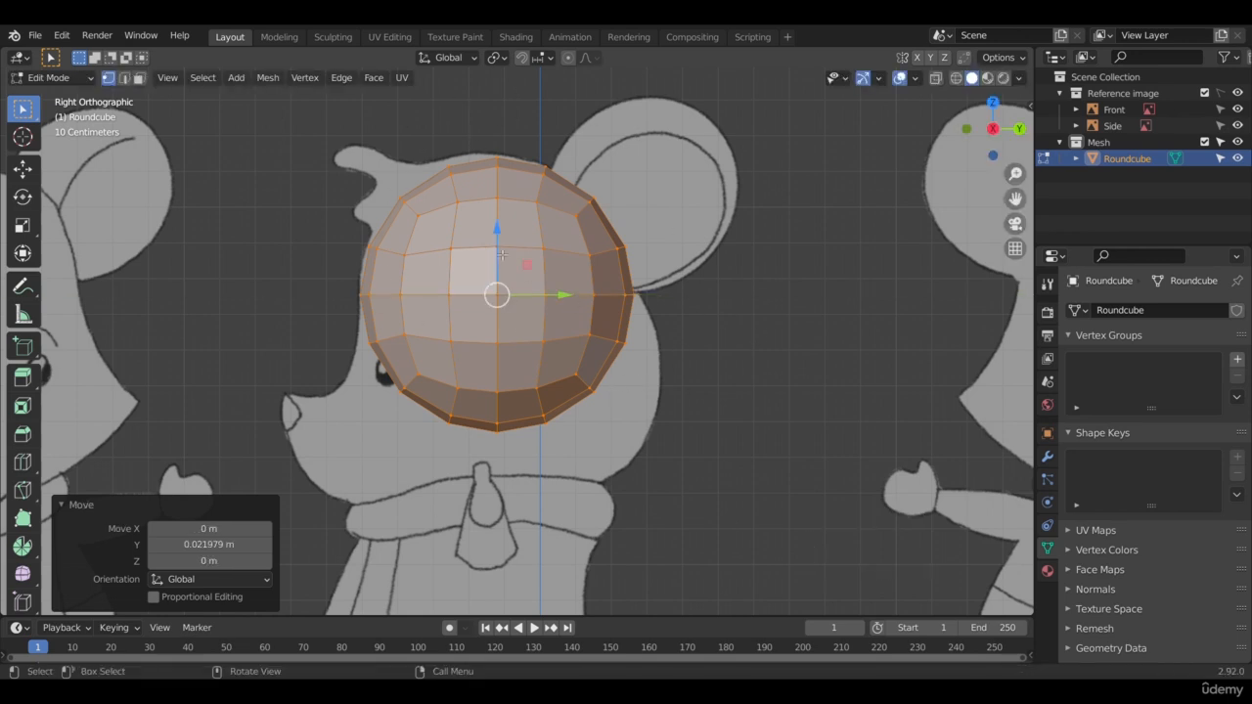
pyautogui.moveTo(501, 254); pyautogui.dragTo(504, 249)
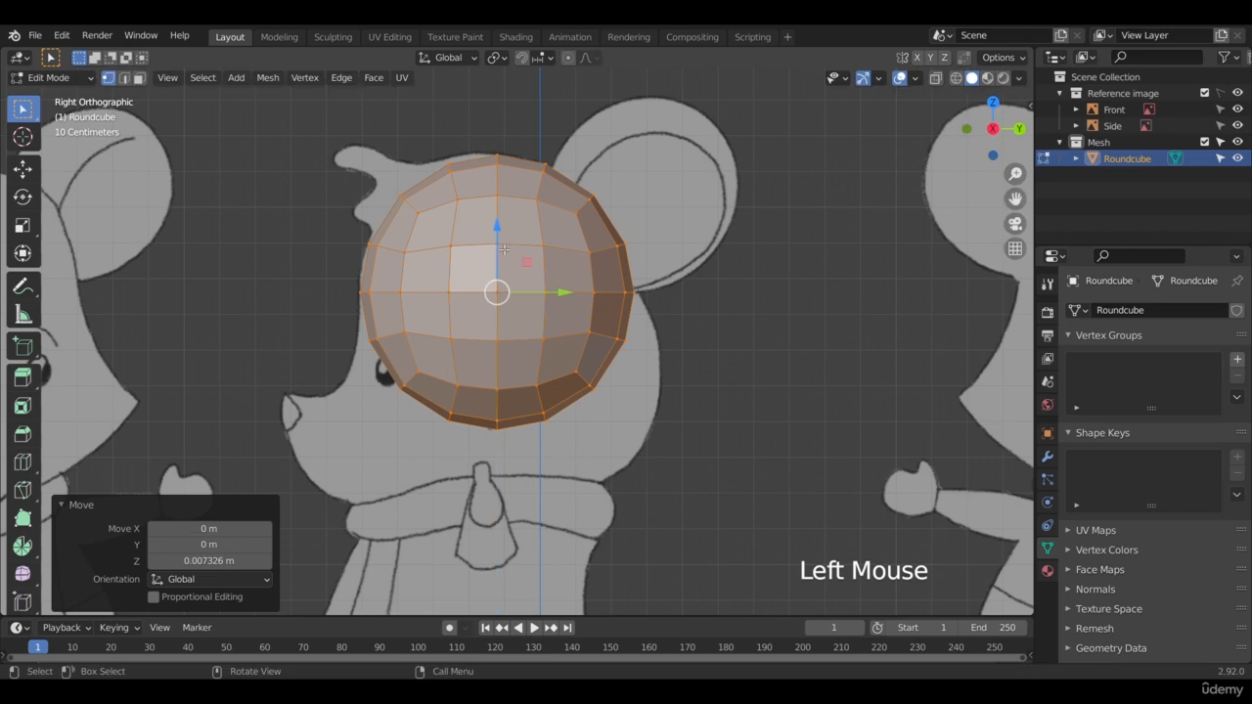
# Step: In the front view, turn on X-ray and delete the sphere's vertices on the negative X side of the centre line
pyautogui.press('KP_1')
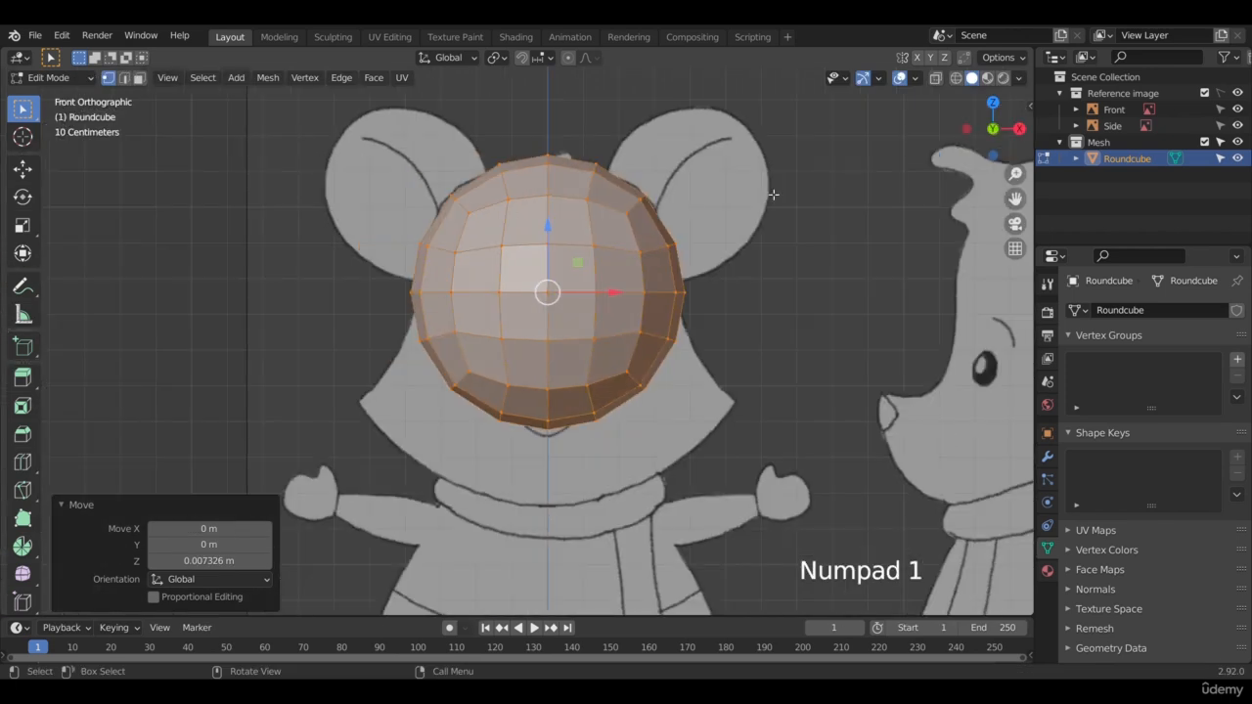
pyautogui.click(934, 79)
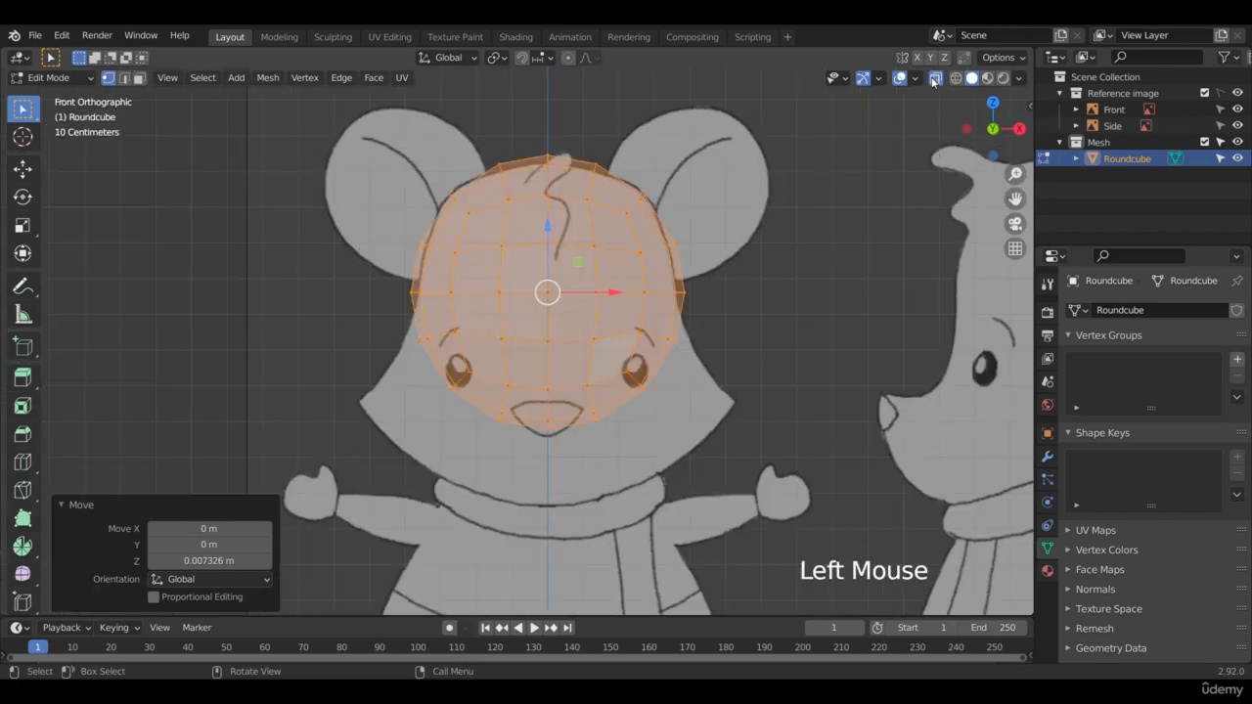
pyautogui.moveTo(382, 125); pyautogui.dragTo(538, 494)
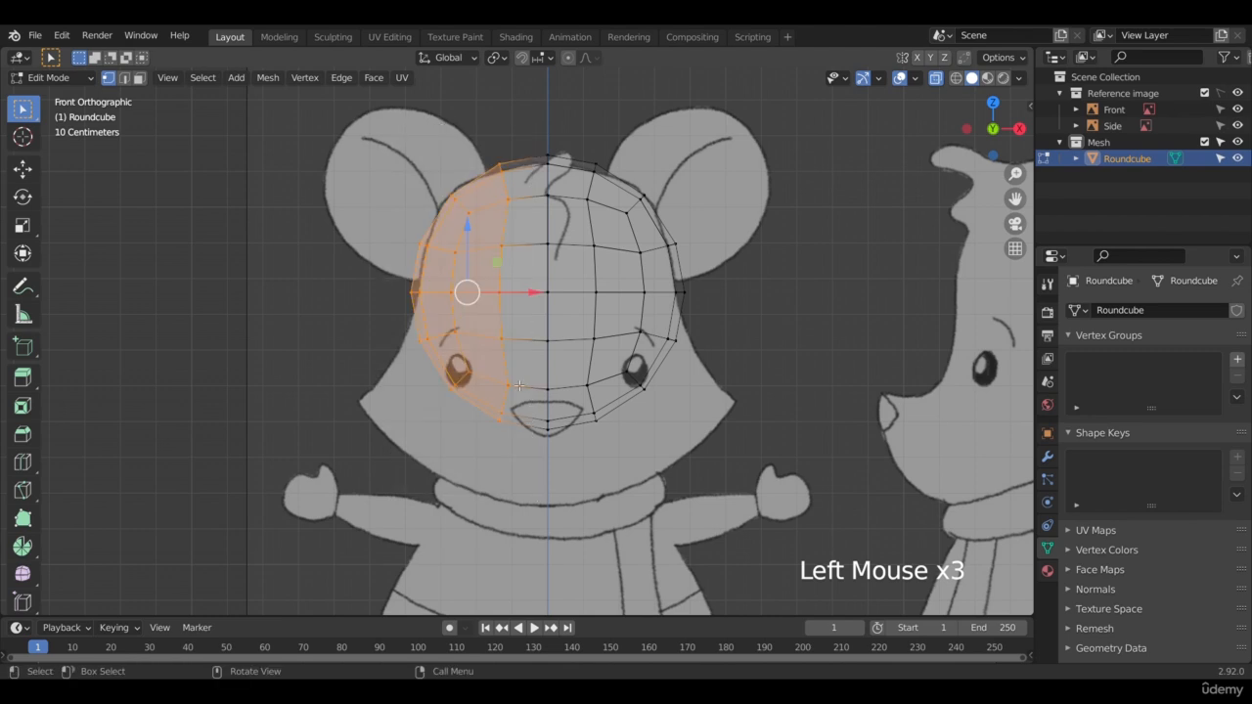
pyautogui.press('x')
pyautogui.click(519, 384)
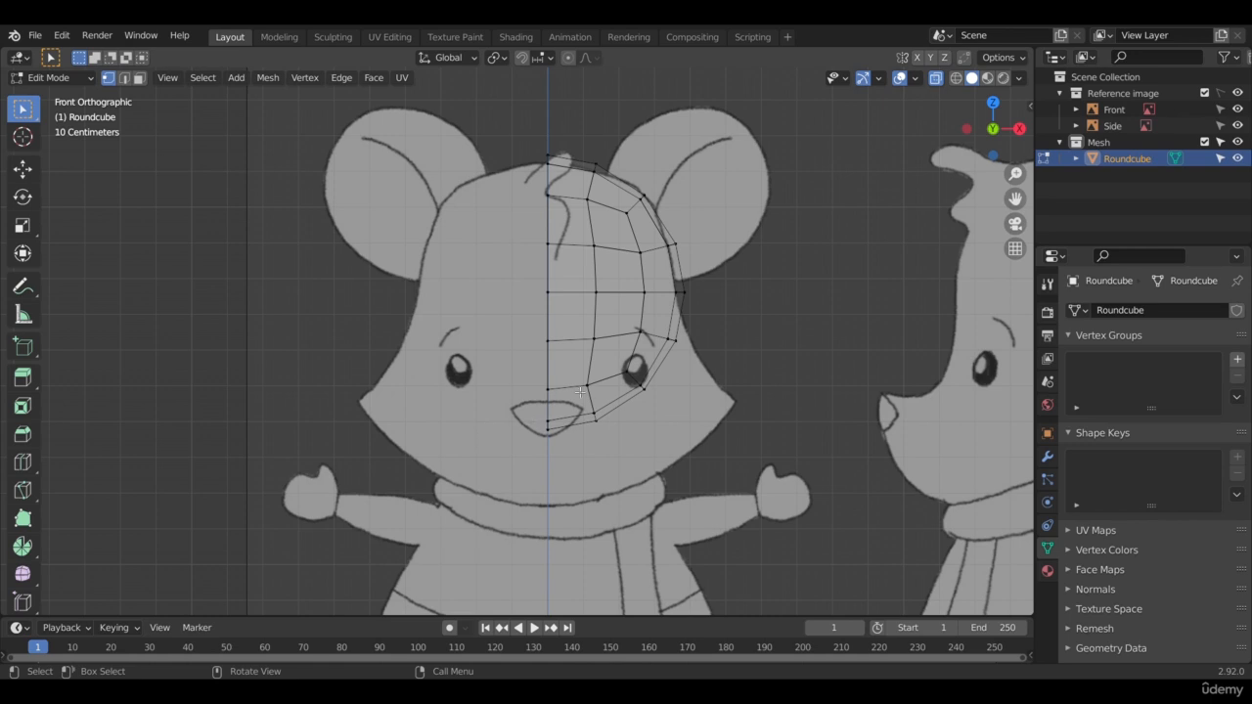
# Step: Delete all vertices below the horizontal middle row of the remaining half sphere
pyautogui.moveTo(745, 456); pyautogui.dragTo(422, 302)
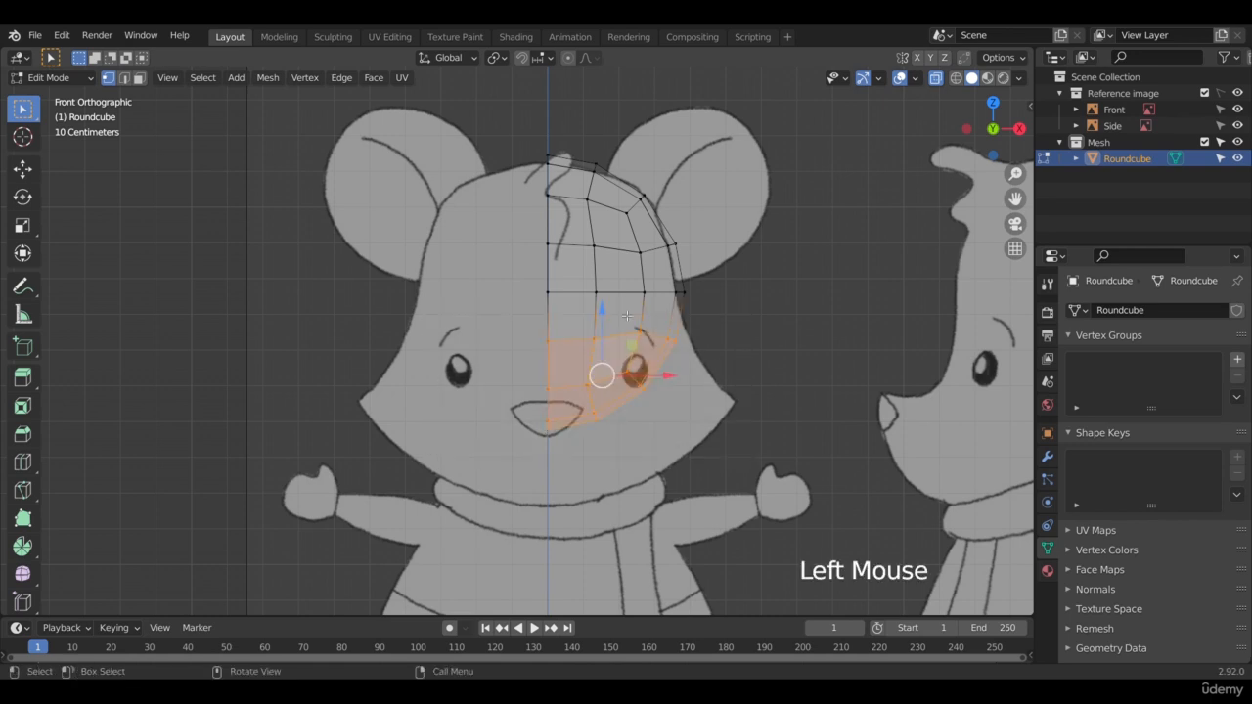
pyautogui.press('x')
pyautogui.click(615, 366)
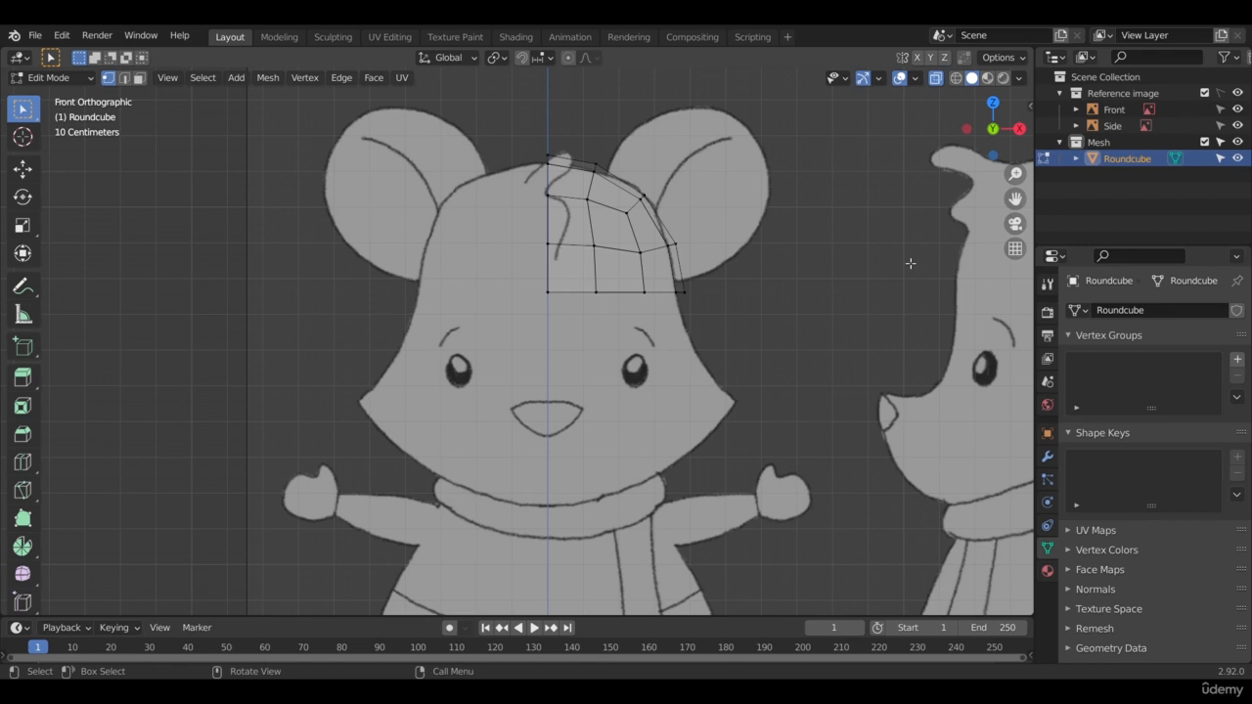
# Step: Add a Mirror modifier on the X axis to the mesh and enable Clipping
pyautogui.click(1046, 455)
pyautogui.click(1128, 309)
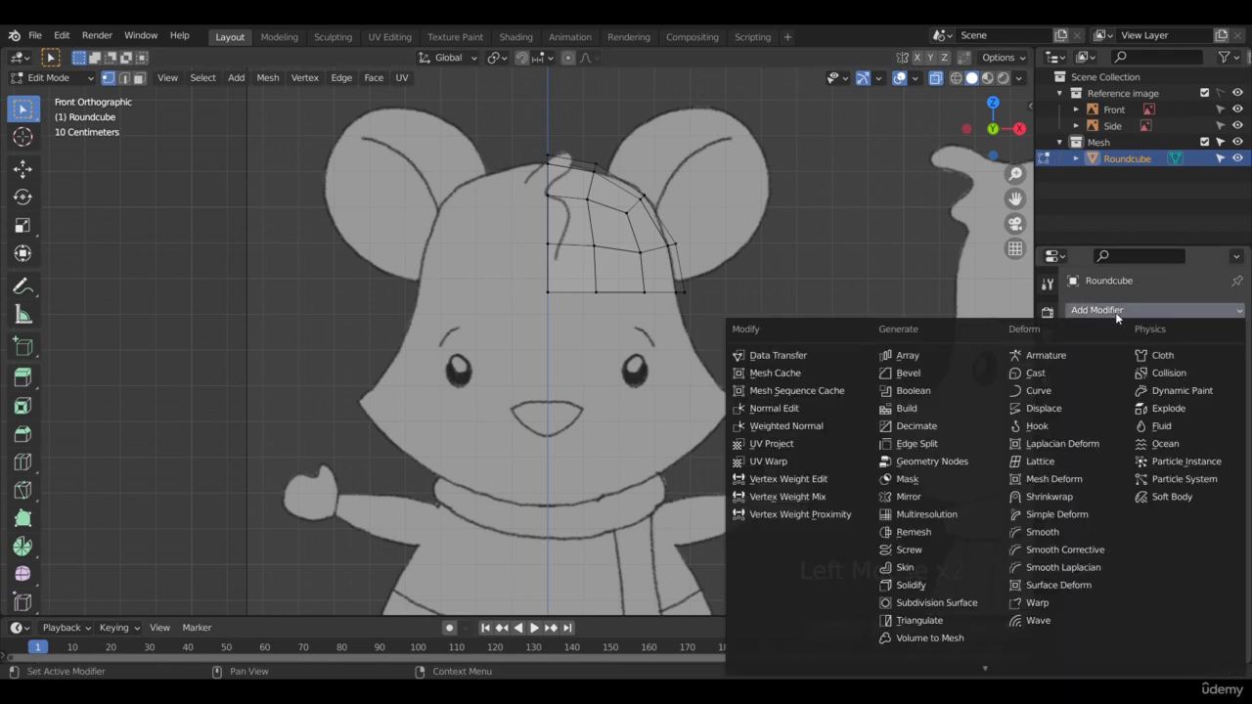
pyautogui.click(912, 502)
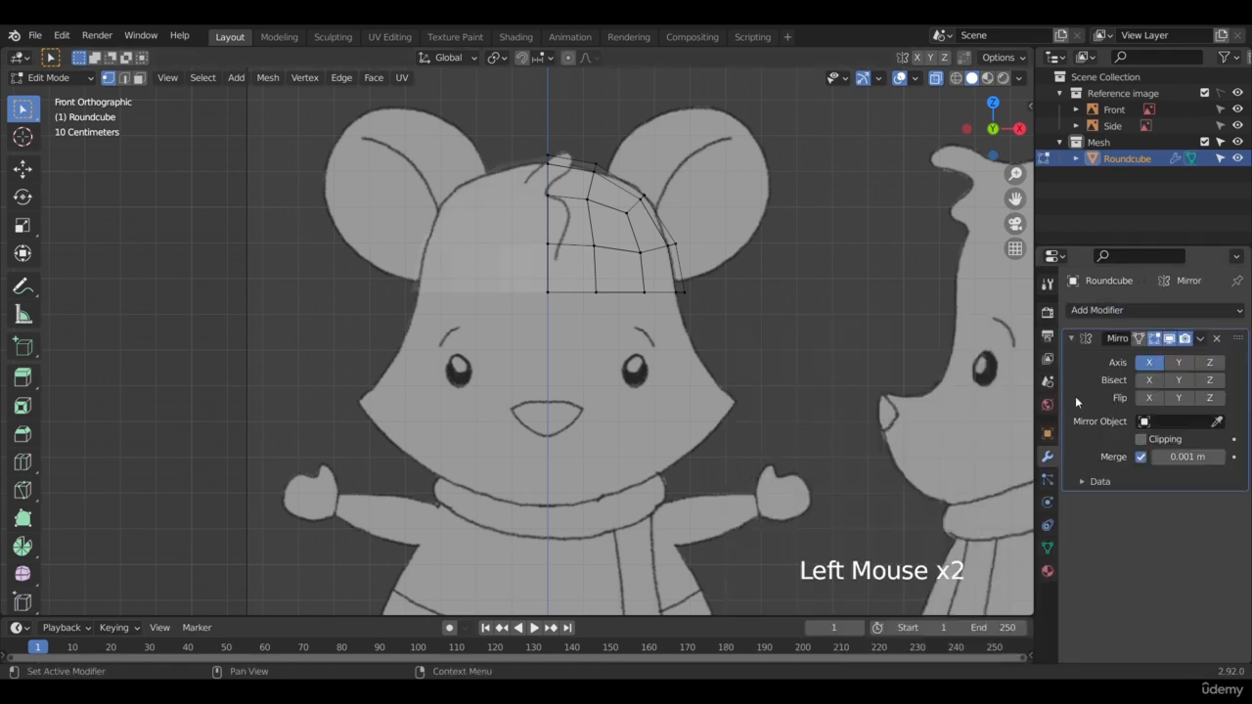
pyautogui.click(1141, 440)
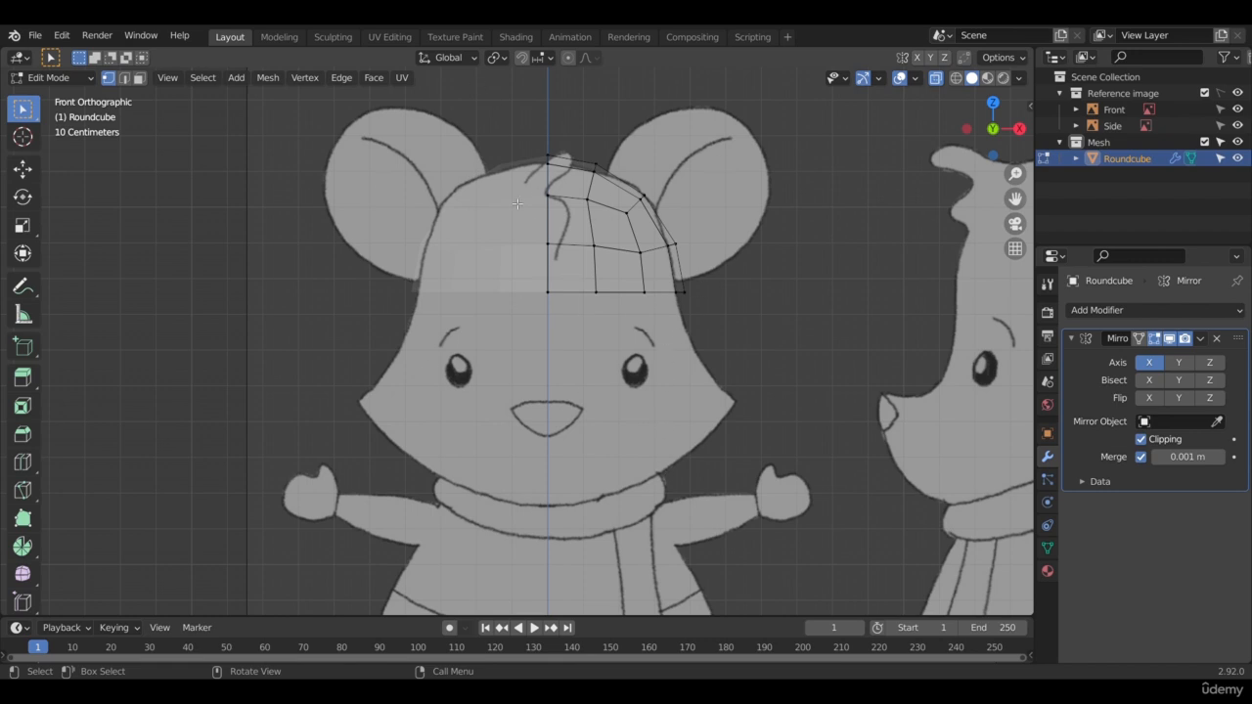
# Step: Switch to the right view and toggle proportional editing several times, leaving it on
pyautogui.press('KP_3')
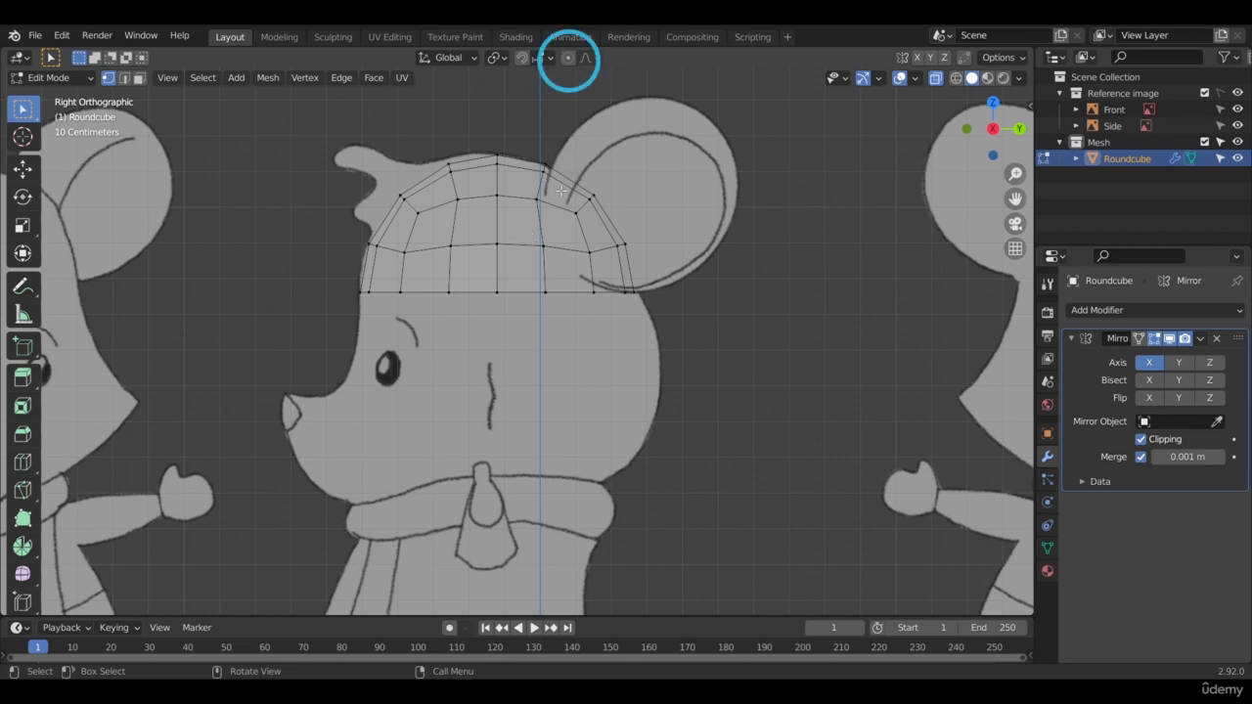
pyautogui.click(568, 58)
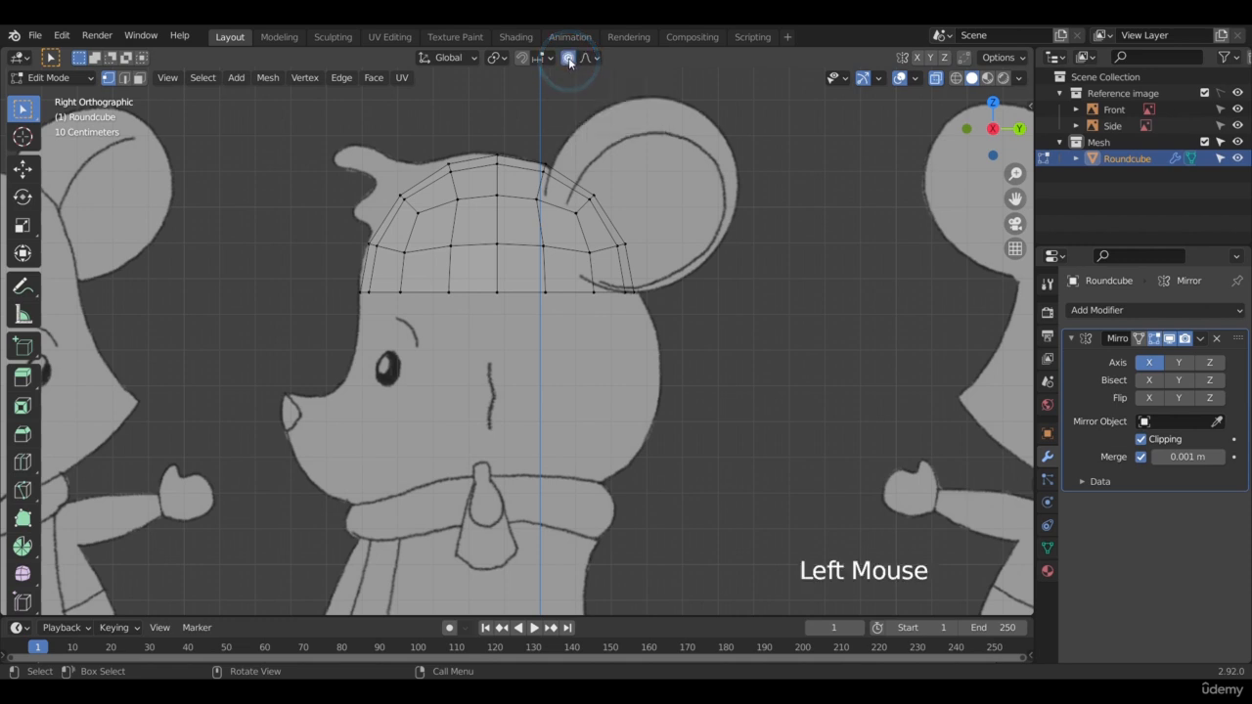
pyautogui.click(569, 57)
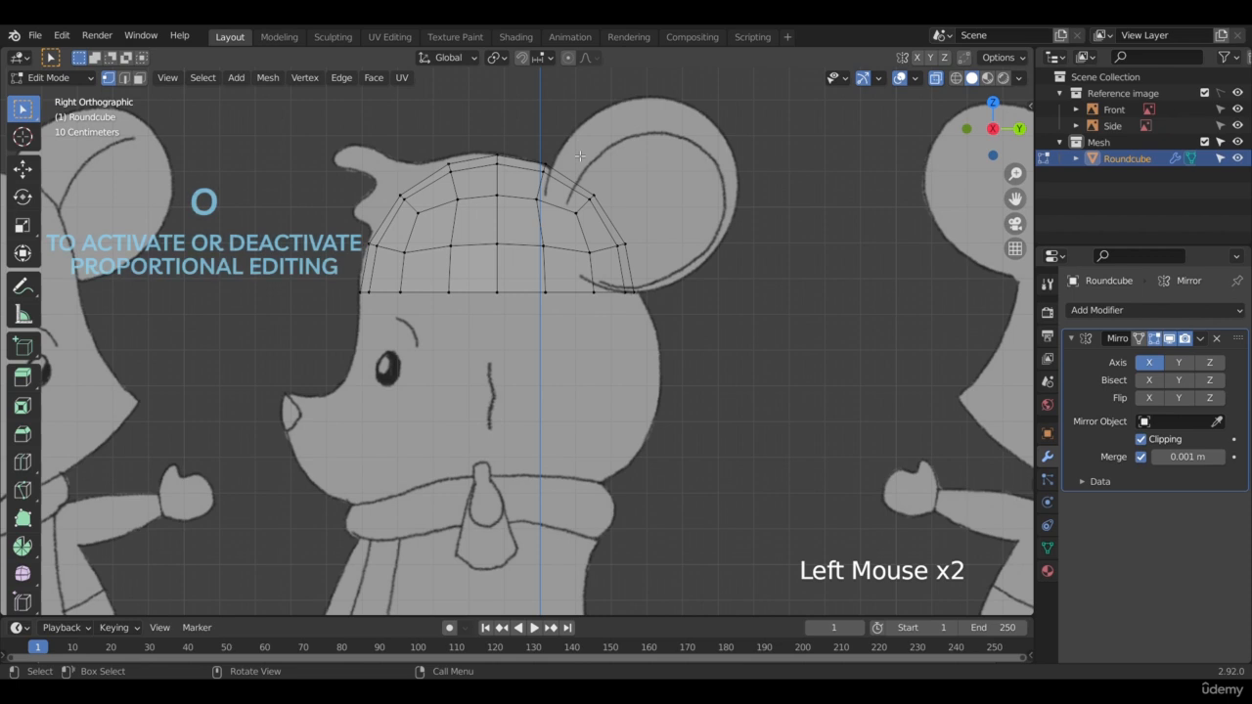
pyautogui.press('o')
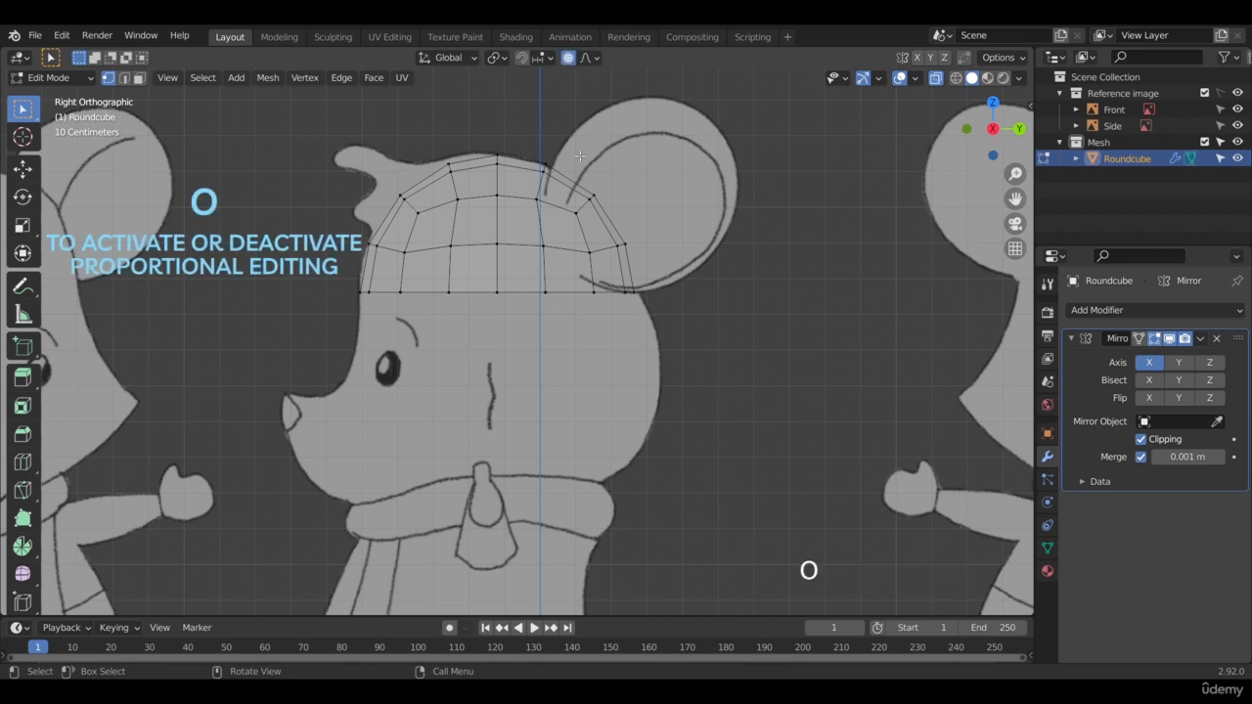
pyautogui.press('o')
pyautogui.press('o')
pyautogui.press('o')
pyautogui.press('o')
pyautogui.press('o')
pyautogui.scroll(1, 580, 156)
pyautogui.keyDown('shift'); pyautogui.moveTo(551, 164); pyautogui.dragTo(669, 202, button='middle'); pyautogui.keyUp('shift')
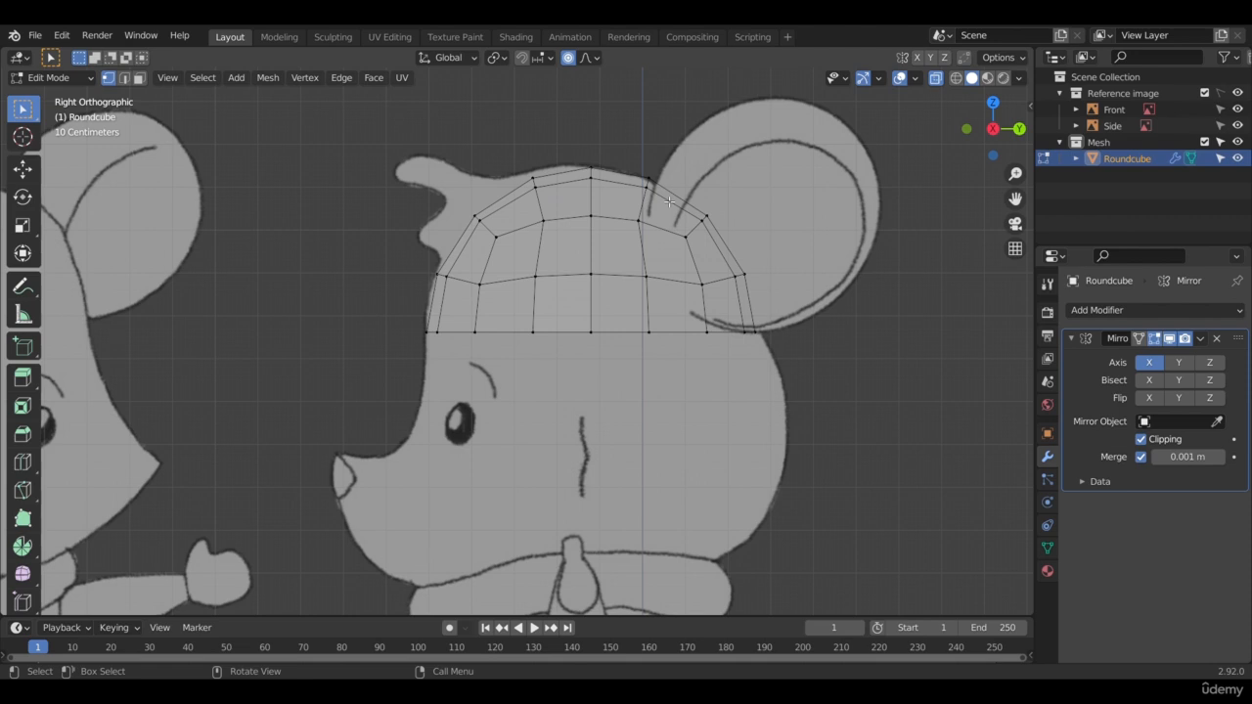
# Step: Try lowering the middle vertex of the mesh's bottom edge about 0.36 m with proportional editing off
pyautogui.click(586, 330)
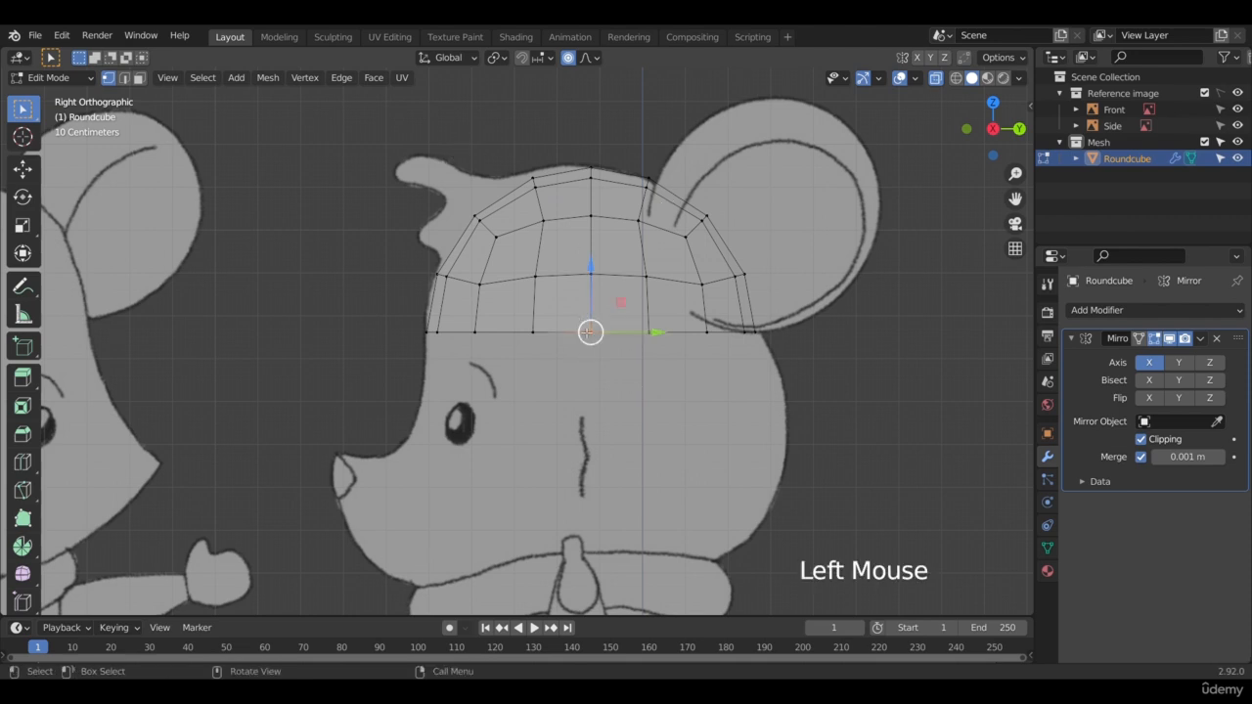
pyautogui.click(568, 57)
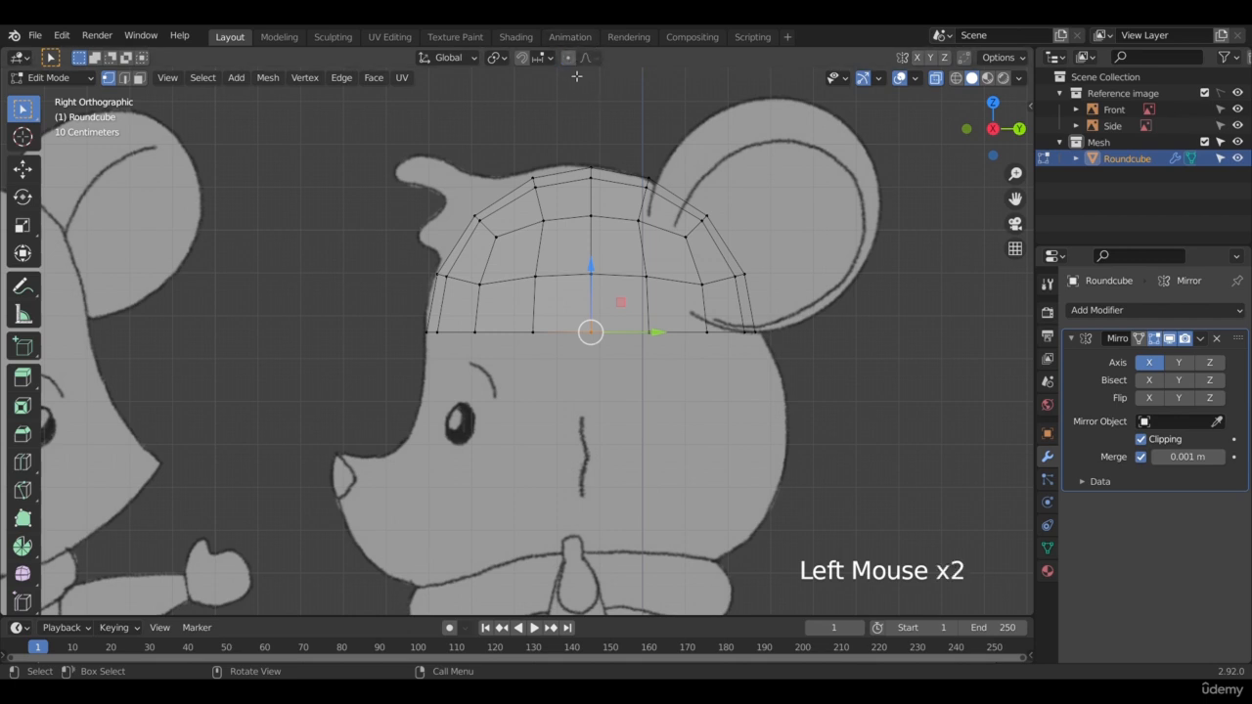
pyautogui.moveTo(591, 288); pyautogui.dragTo(593, 422)
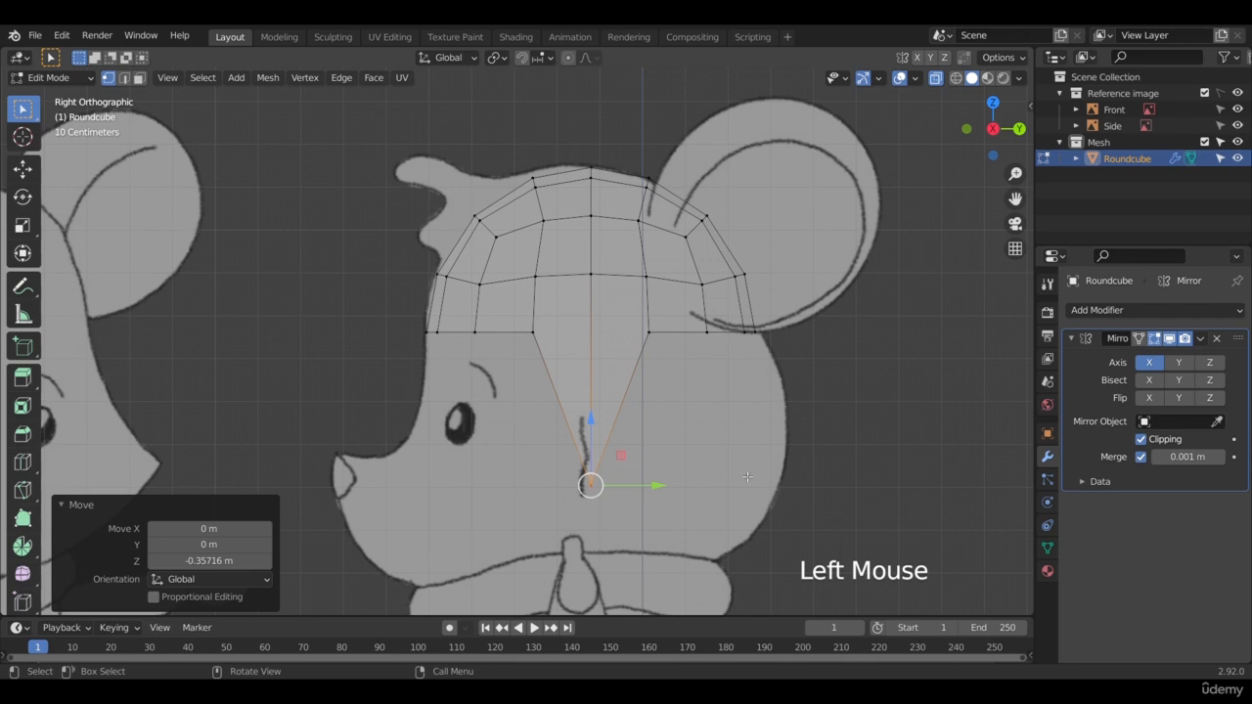
pyautogui.click(598, 422)
# Step: Undo the vertex move and turn proportional editing back on
pyautogui.hotkey('ctrl', 'z')
pyautogui.hotkey('ctrl', 'z')
pyautogui.hotkey('ctrl', 'z')
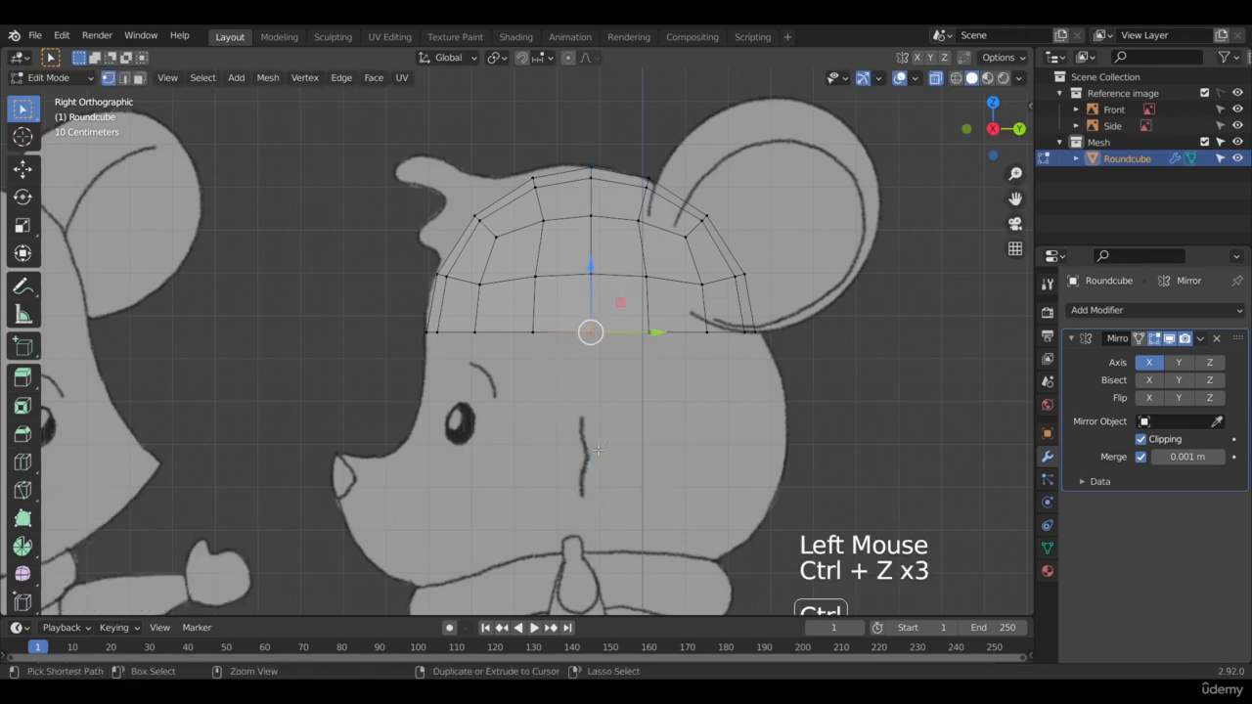
pyautogui.click(568, 58)
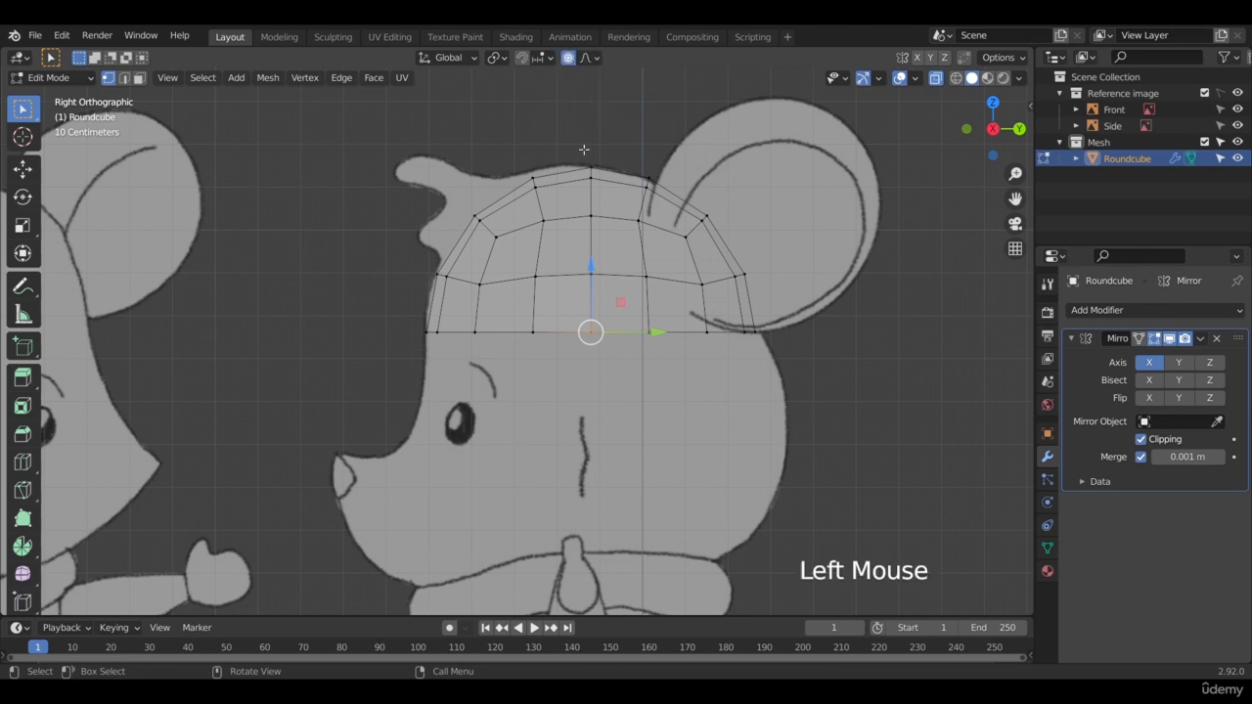
# Step: Try lowering the middle vertex of the mesh's bottom edge with proportional editing at various influence sizes, undoing each move
pyautogui.moveTo(589, 289); pyautogui.dragTo(689, 283)
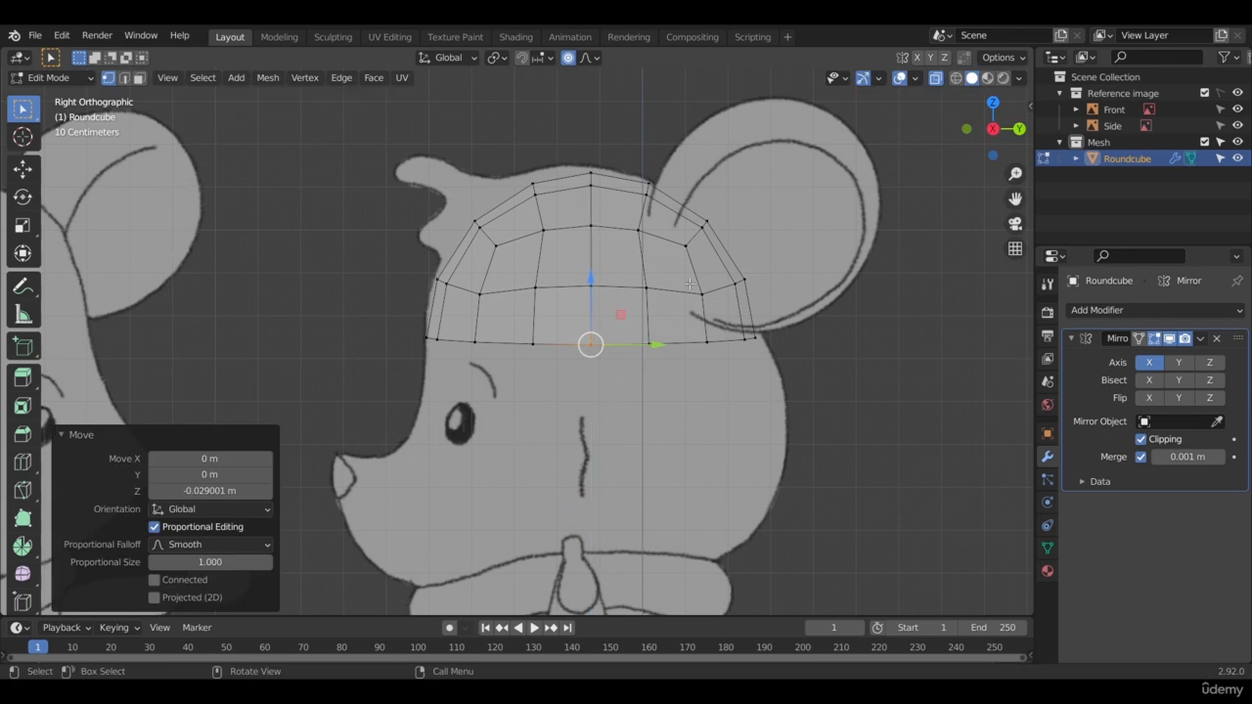
pyautogui.hotkey('ctrl', 'z')
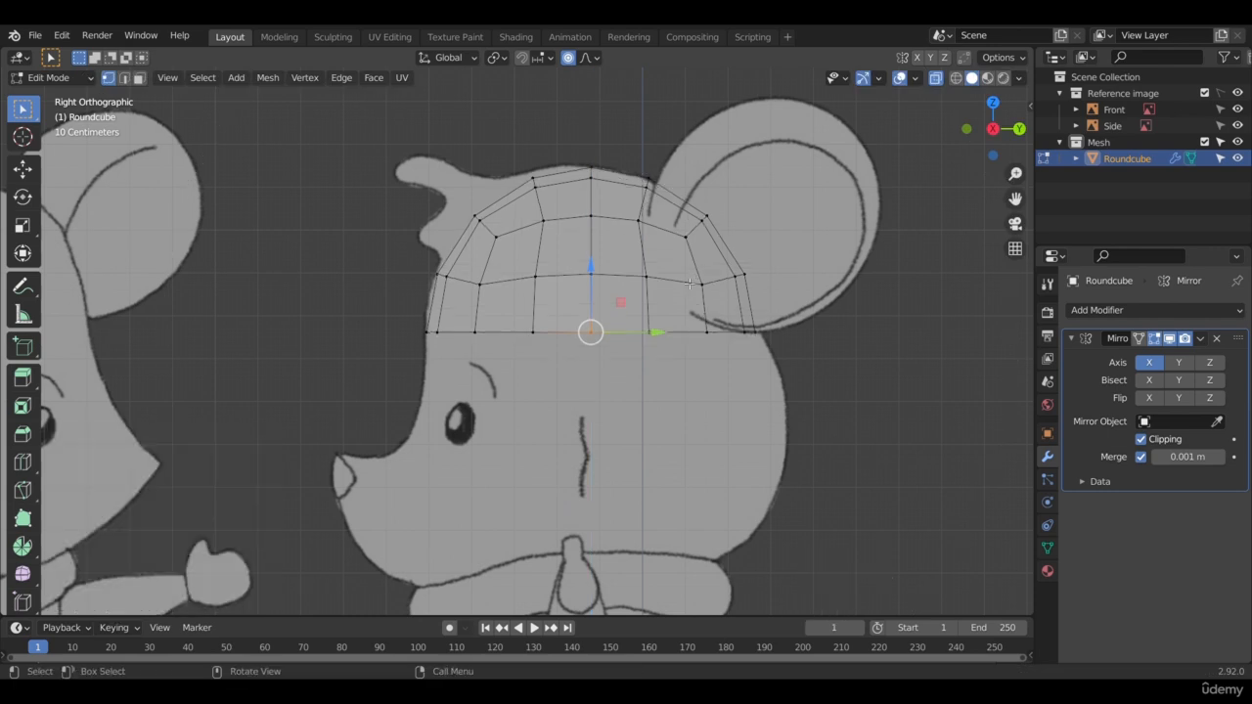
pyautogui.moveTo(581, 281); pyautogui.dragTo(602, 335)
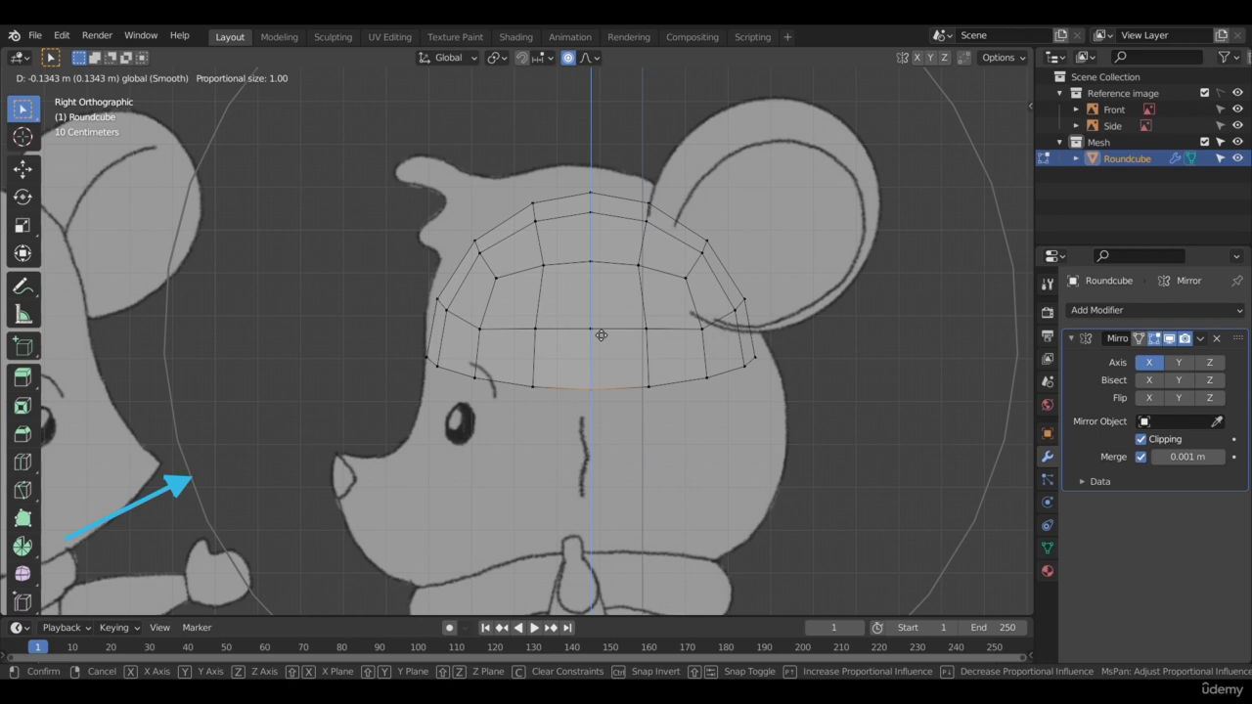
pyautogui.scroll(1, 602, 335)
pyautogui.scroll(-1, 601, 334)
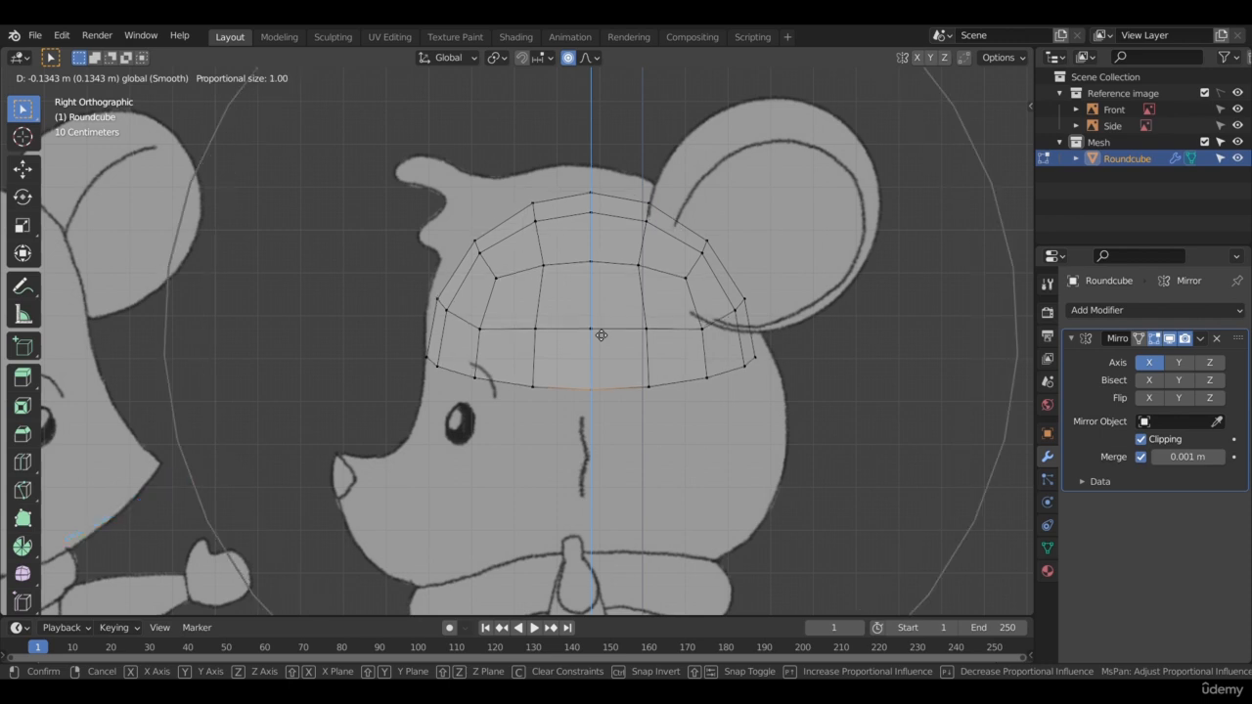
pyautogui.scroll(11, 611, 336)
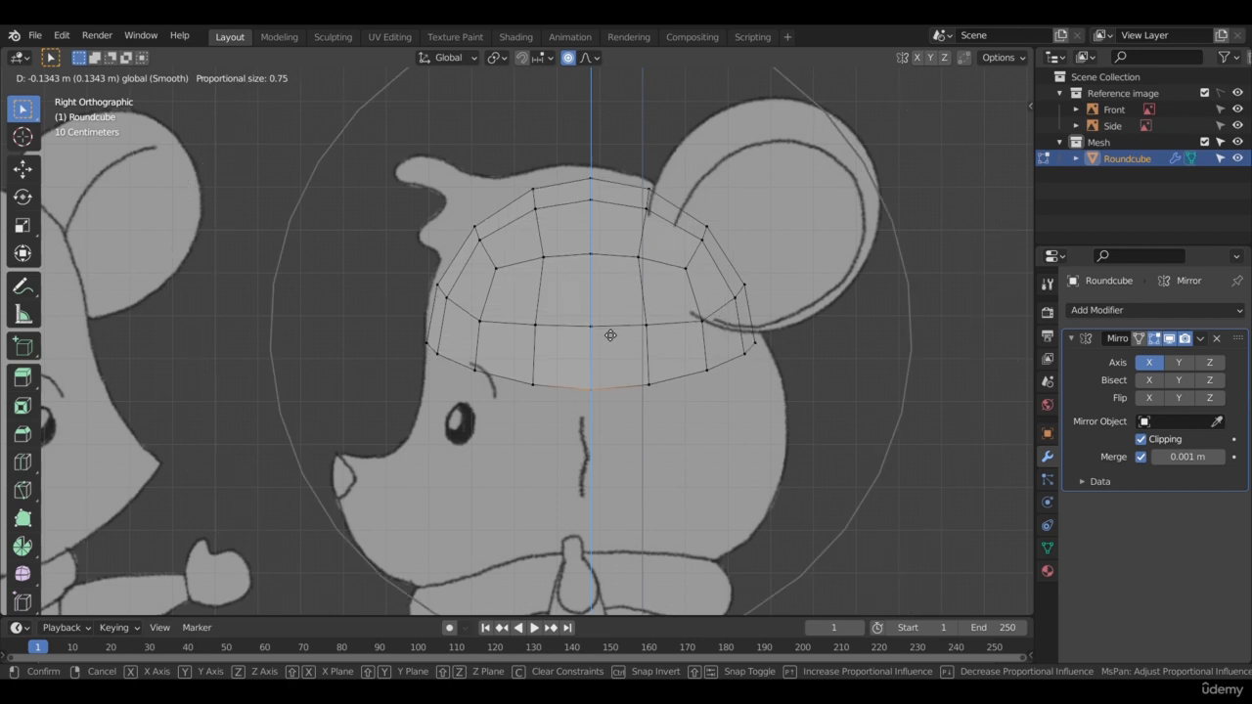
pyautogui.scroll(1, 610, 335)
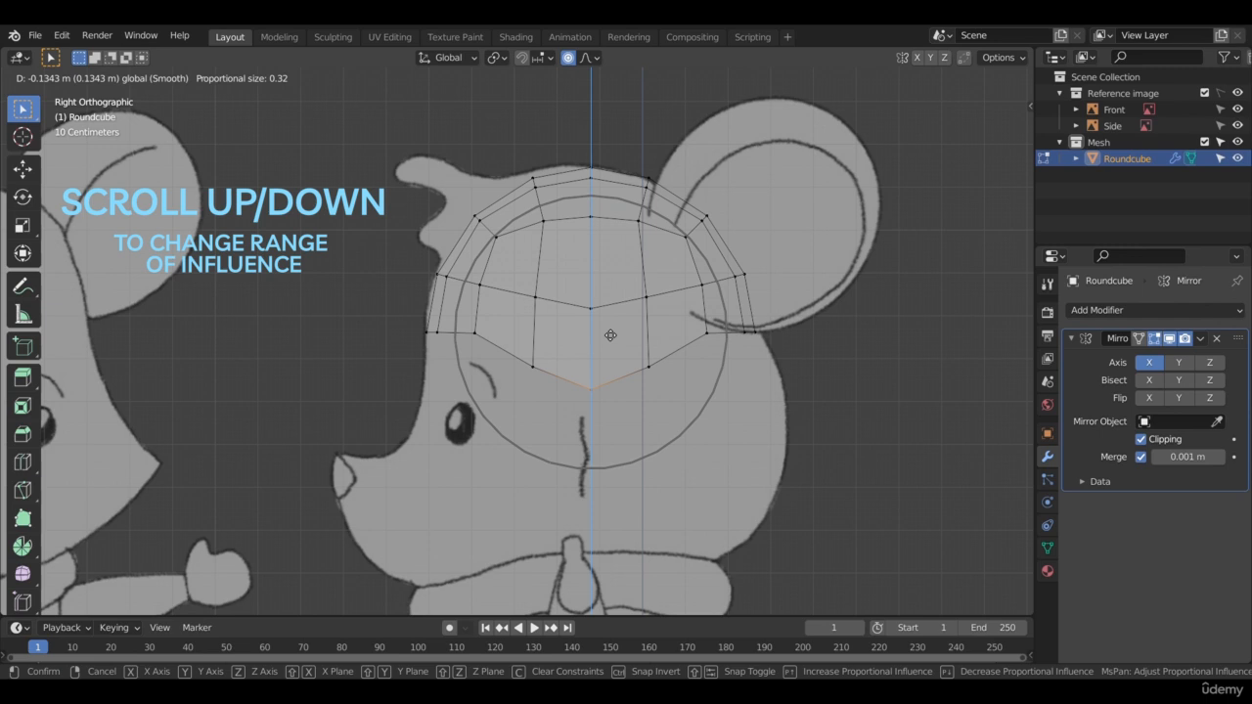
pyautogui.scroll(13, 610, 336)
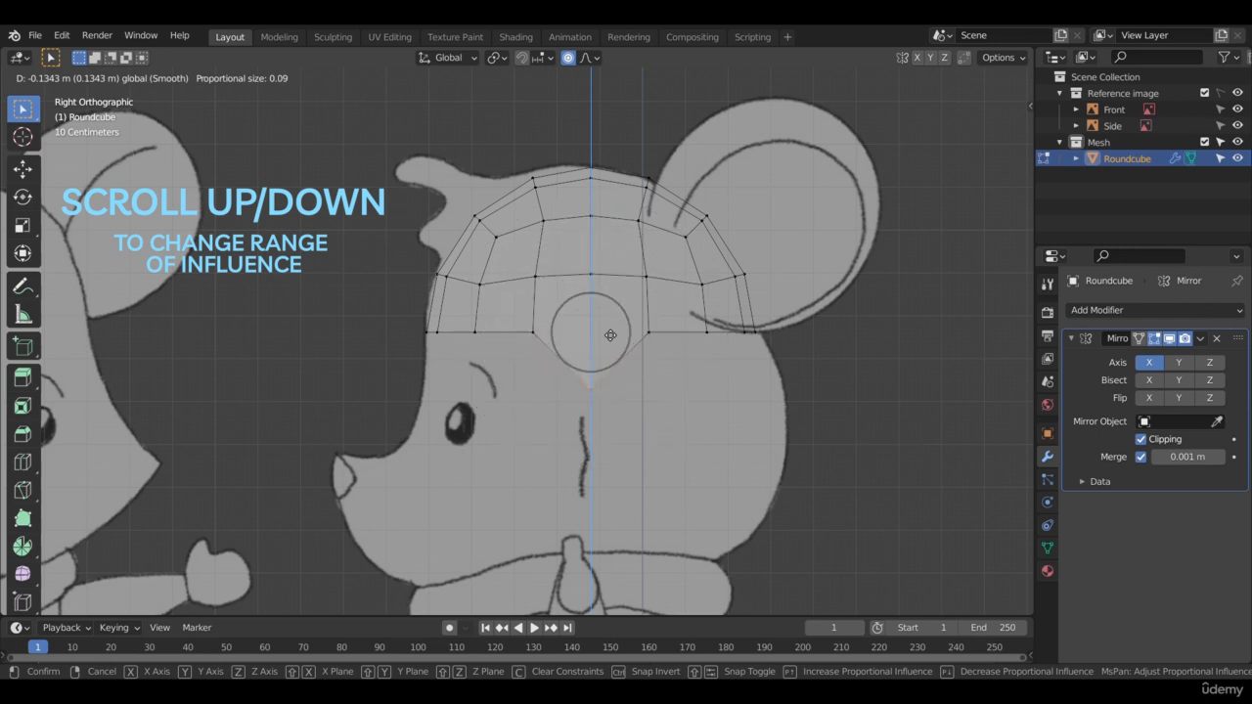
pyautogui.scroll(8, 610, 336)
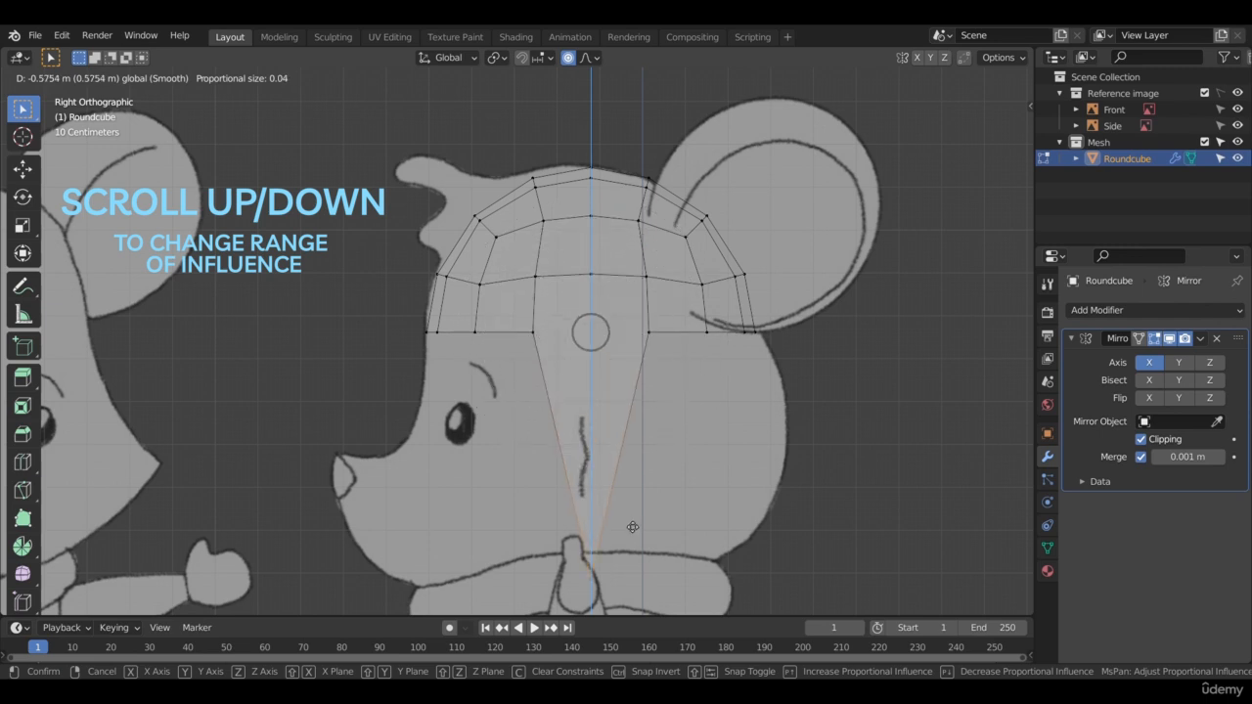
pyautogui.scroll(-7, 636, 400)
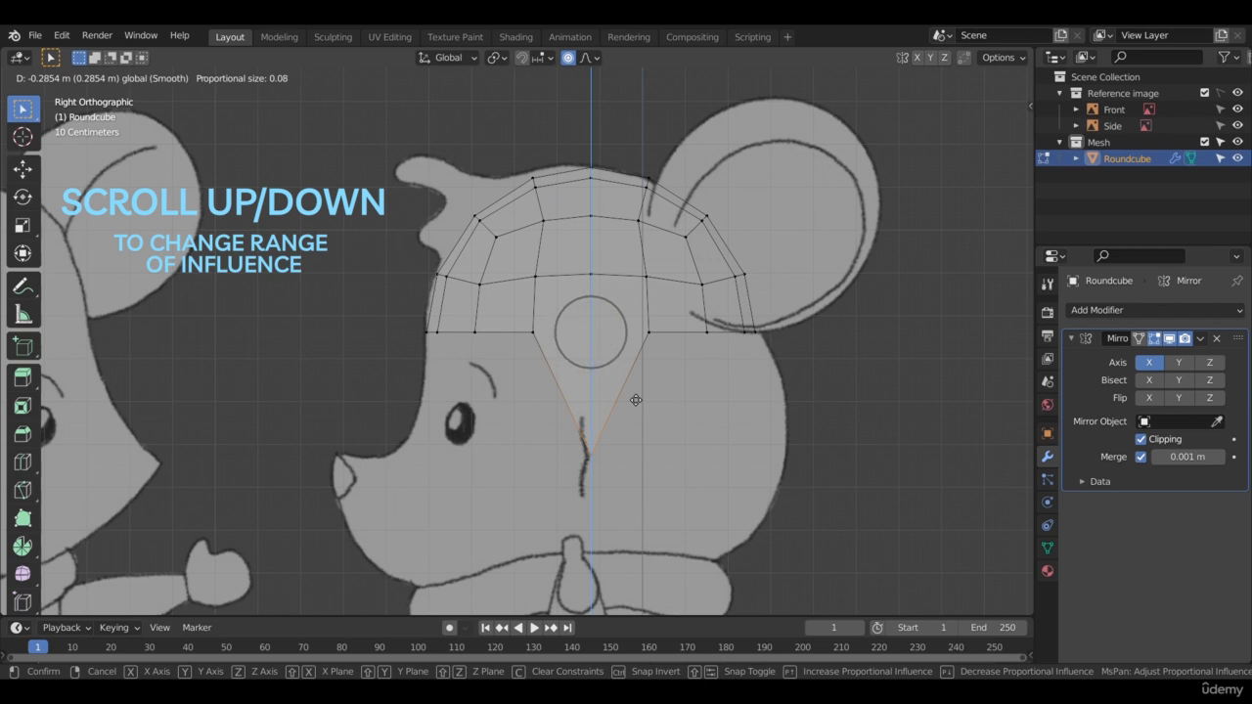
pyautogui.scroll(-20, 635, 399)
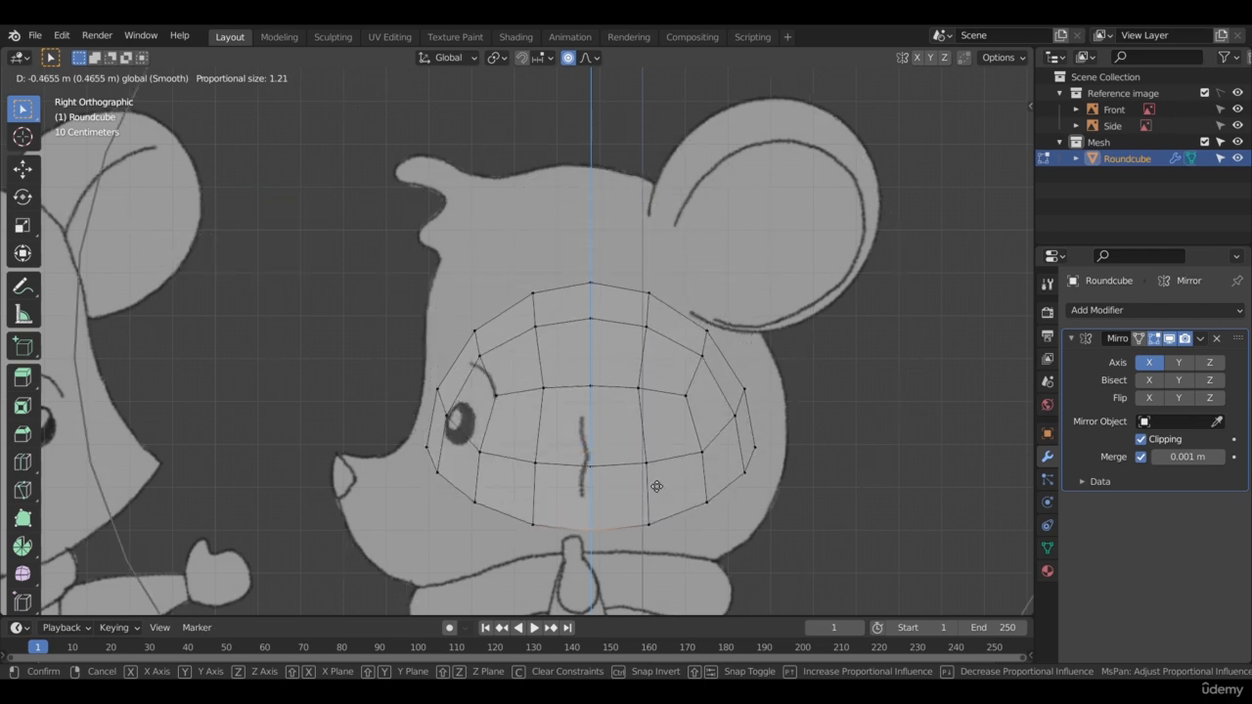
pyautogui.click(650, 422)
pyautogui.hotkey('ctrl', 'z')
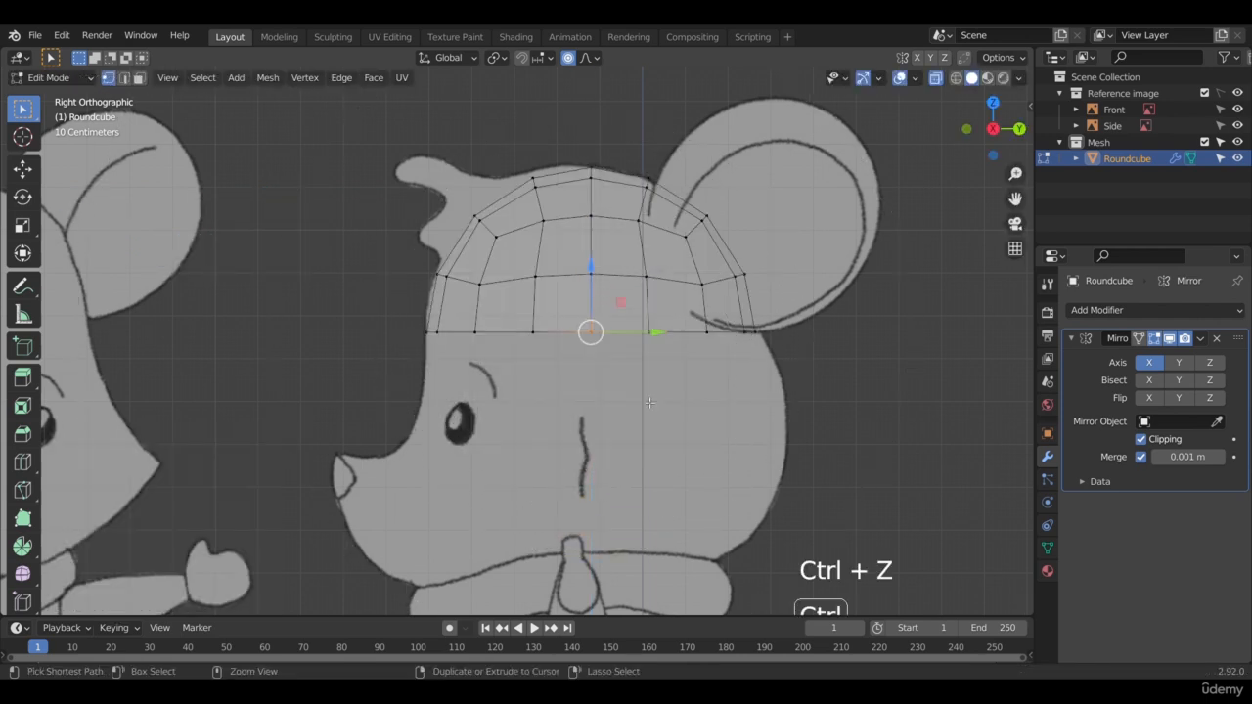
# Step: Reduce the proportional editing size to 0.18 during a trial move of the middle bottom vertex, and undo the move
pyautogui.moveTo(591, 276); pyautogui.dragTo(623, 326)
pyautogui.scroll(10, 624, 326)
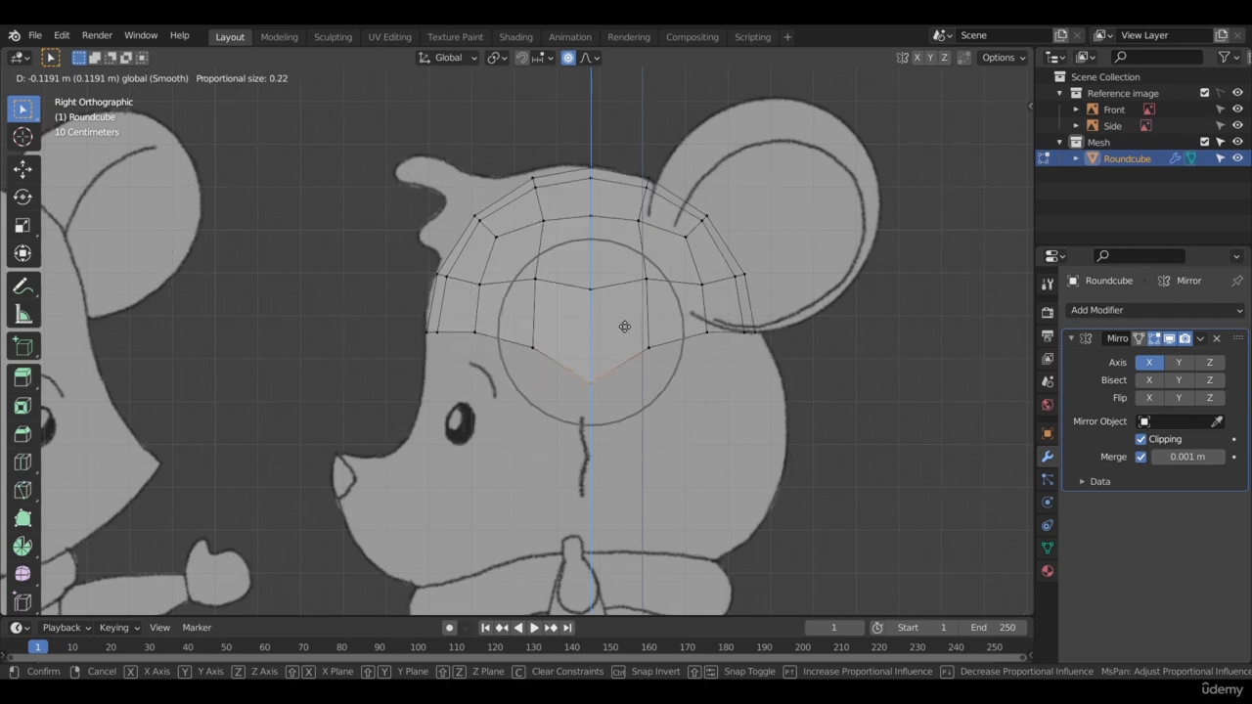
pyautogui.scroll(1, 623, 326)
pyautogui.scroll(1, 624, 326)
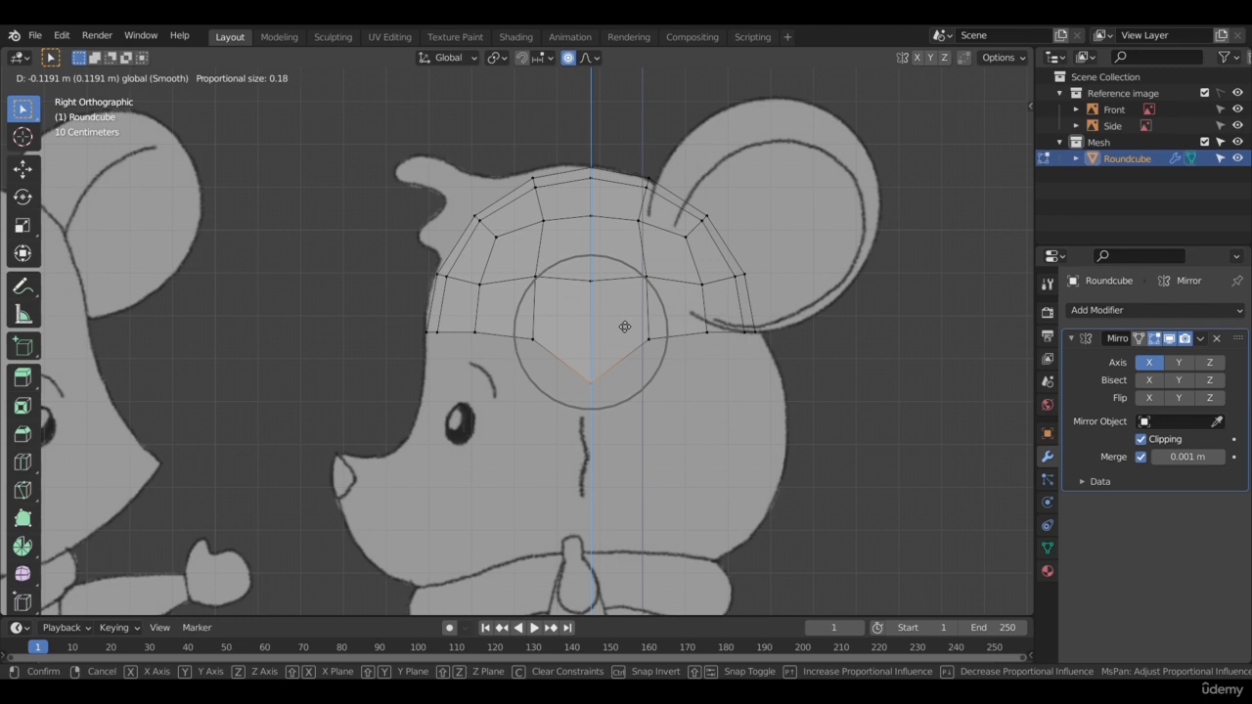
pyautogui.scroll(-7, 624, 327)
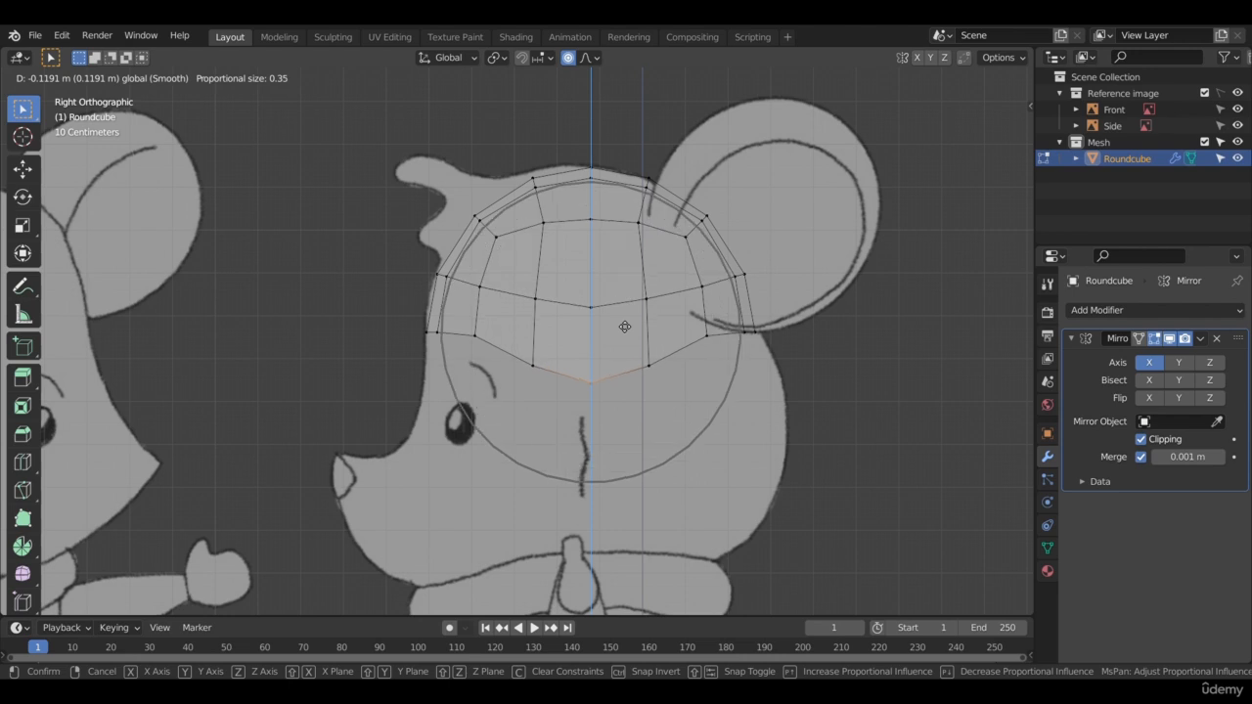
pyautogui.scroll(7, 623, 327)
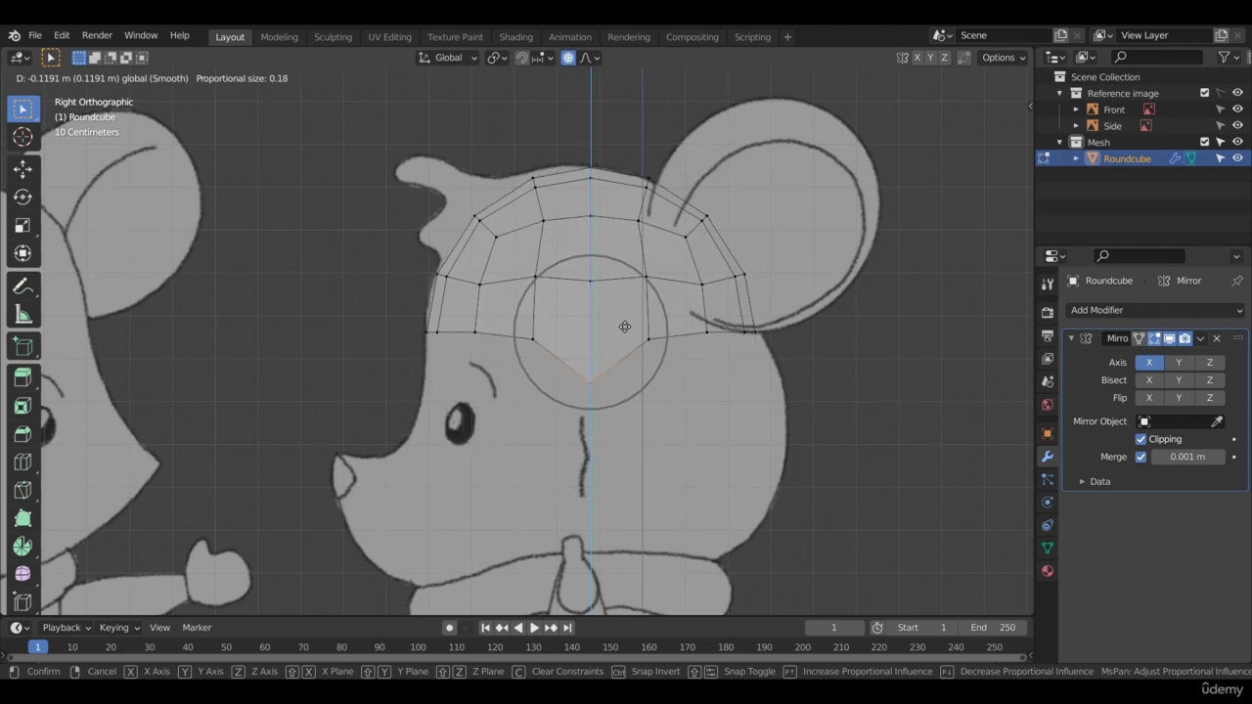
pyautogui.click(624, 327)
pyautogui.hotkey('ctrl', 'z')
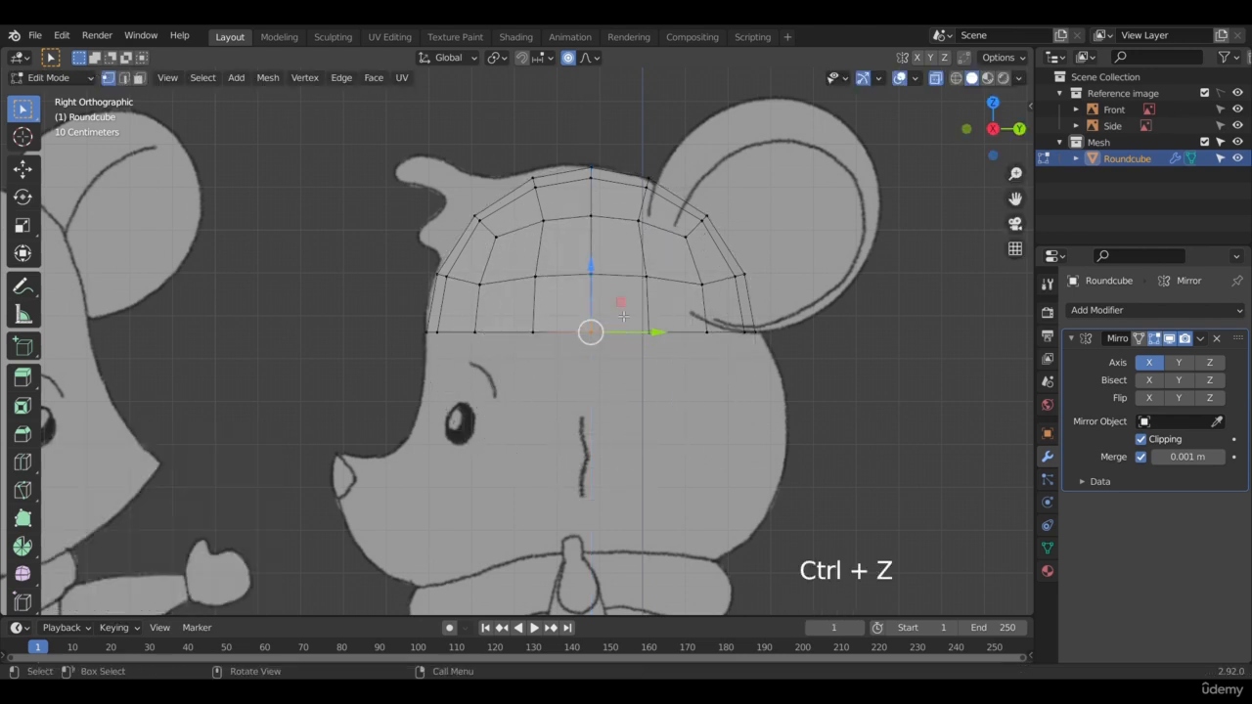
# Step: Select the vertices at the mesh's lower rear edge and shift them slightly backward along Y
pyautogui.scroll(1, 621, 308)
pyautogui.scroll(-1, 603, 285)
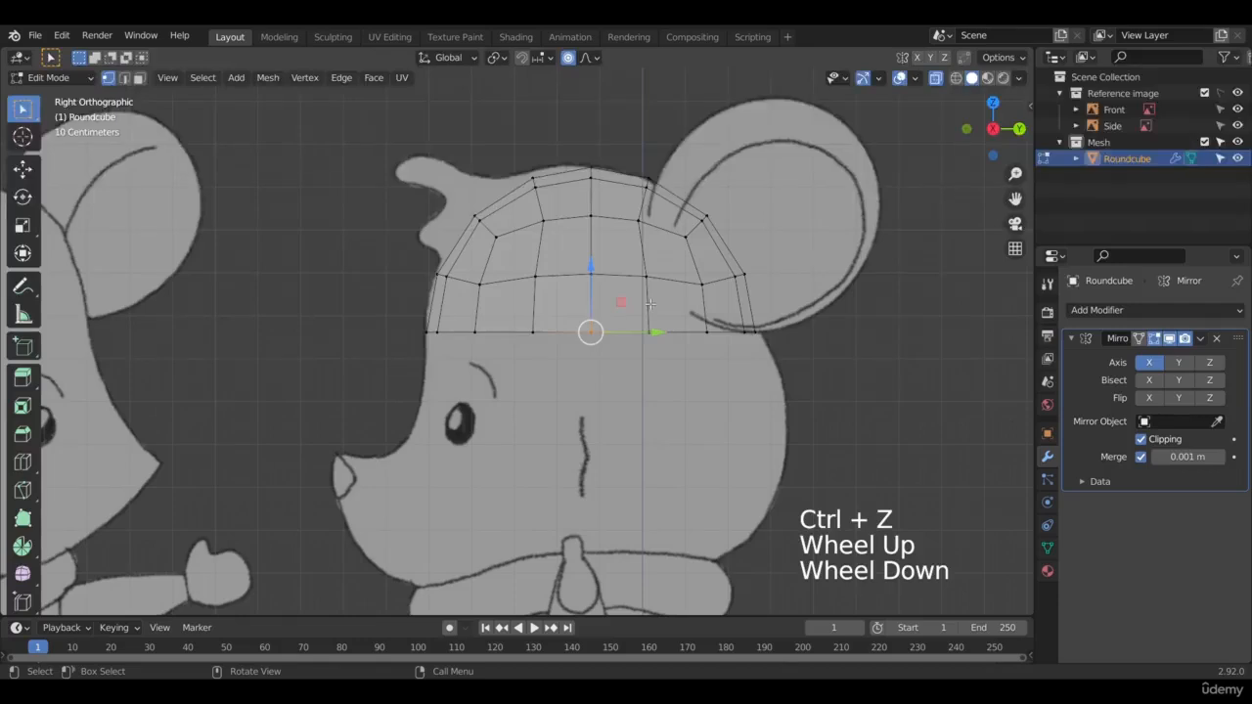
pyautogui.scroll(-1, 649, 304)
pyautogui.scroll(1, 650, 305)
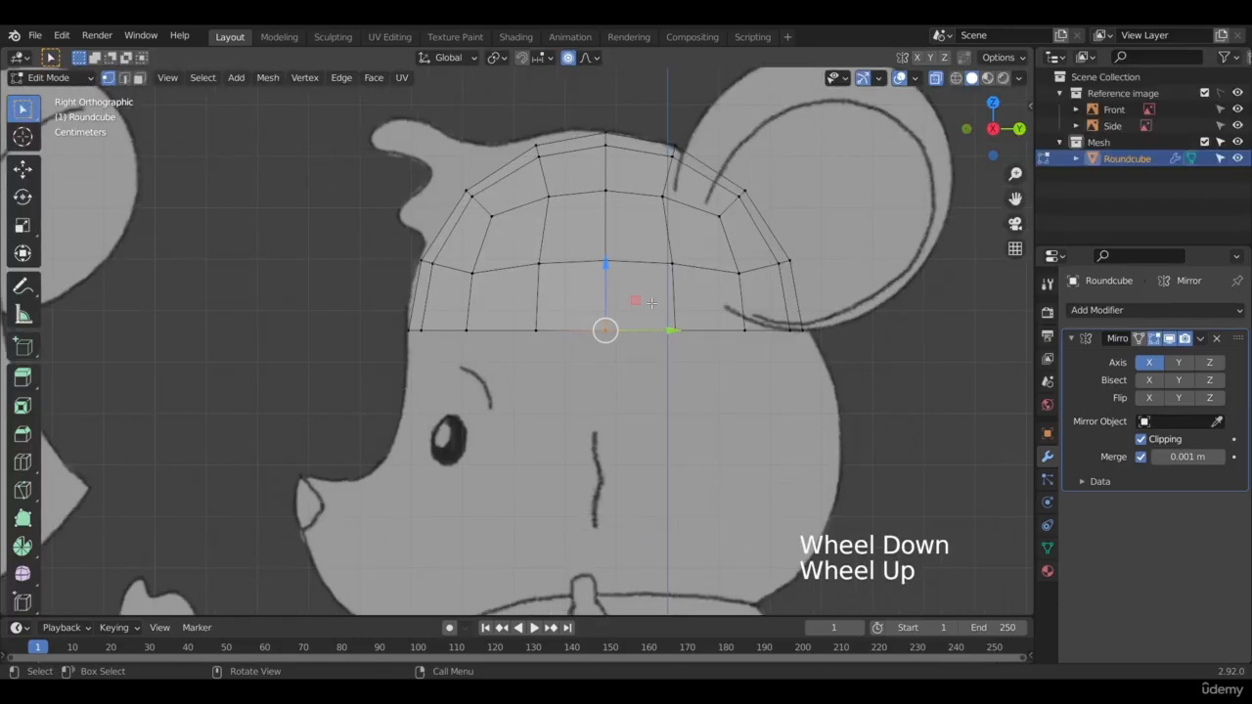
pyautogui.scroll(1, 649, 304)
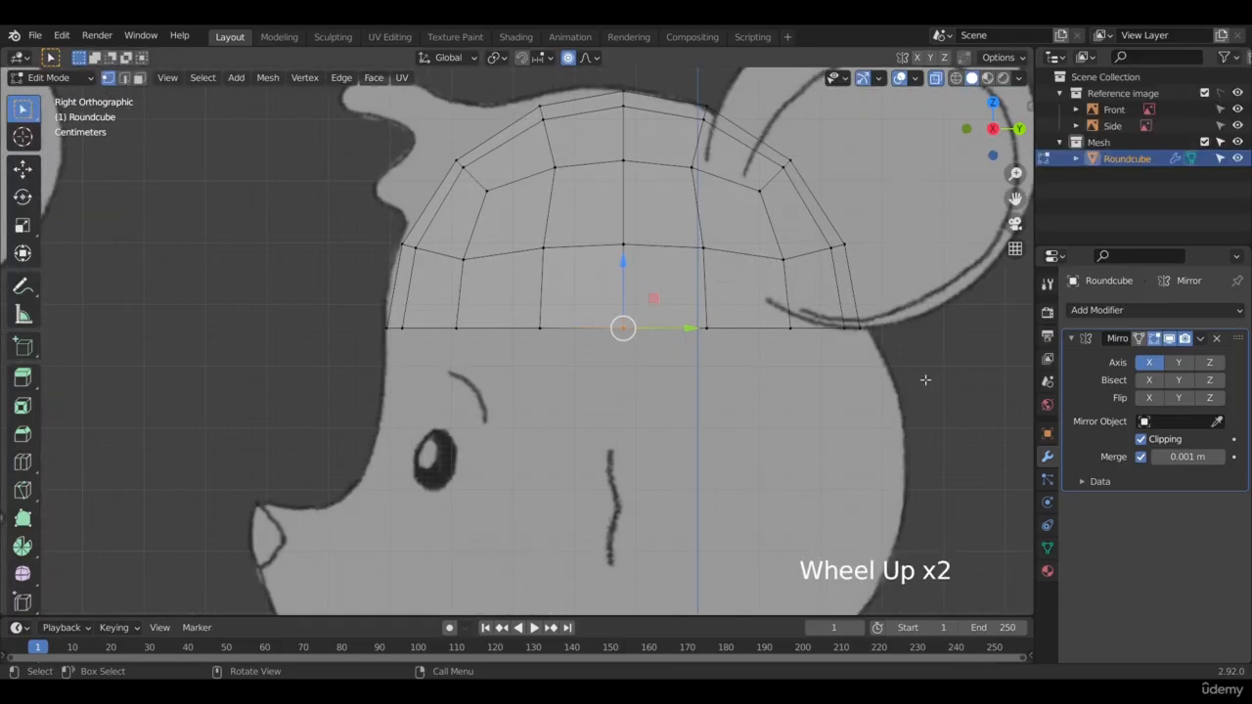
pyautogui.moveTo(924, 377); pyautogui.dragTo(776, 292)
pyautogui.moveTo(907, 331); pyautogui.dragTo(913, 335)
# Step: Nudge the upper front vertices up and forward, and the front vertices below them slightly forward, toward the side reference outline
pyautogui.scroll(4, 909, 332)
pyautogui.click(501, 174)
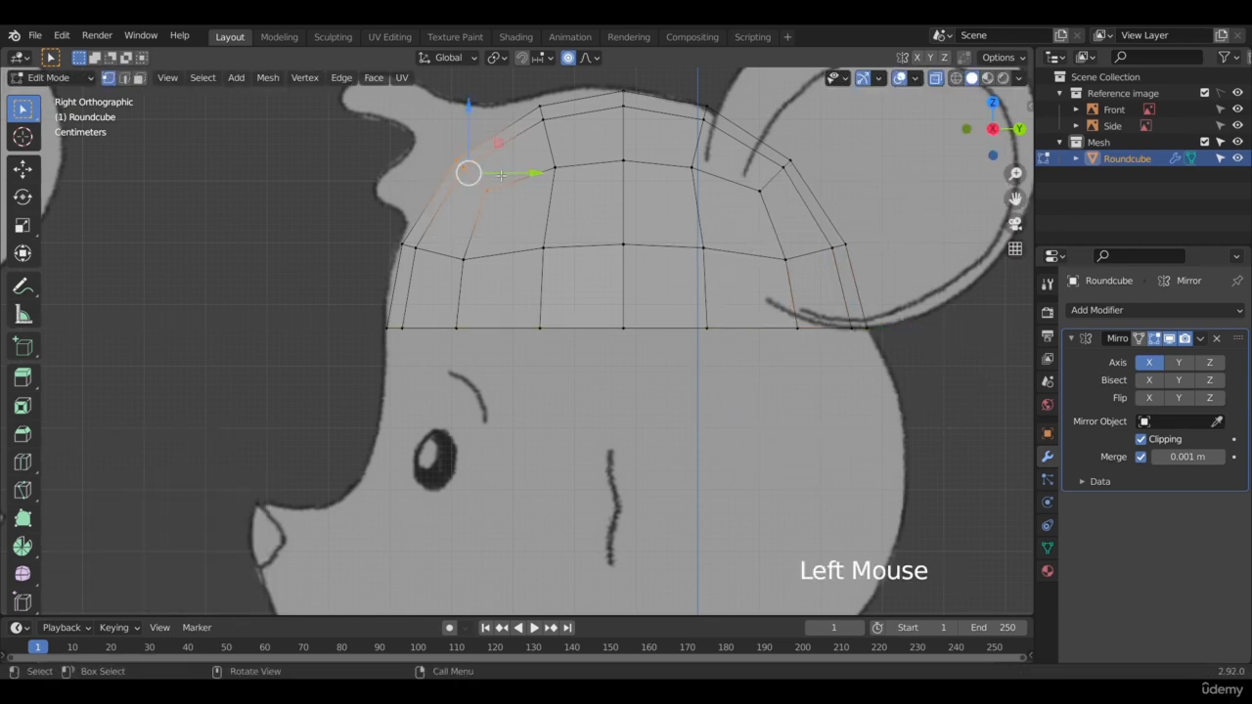
pyautogui.moveTo(472, 136); pyautogui.dragTo(472, 130)
pyautogui.moveTo(509, 173); pyautogui.dragTo(503, 173)
pyautogui.moveTo(366, 237); pyautogui.dragTo(440, 295)
pyautogui.moveTo(482, 249); pyautogui.dragTo(478, 248)
# Step: Raise the vertices at the front of the mesh's top slightly to follow the reference head outline
pyautogui.moveTo(528, 94); pyautogui.dragTo(569, 181)
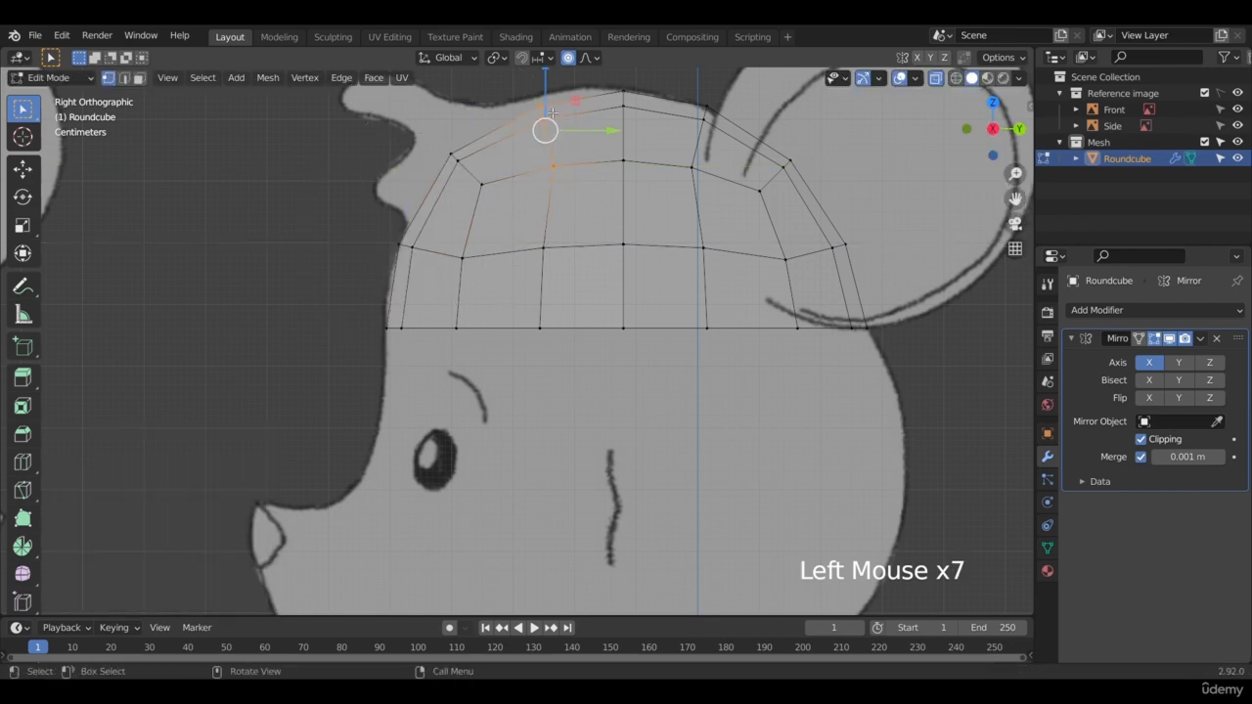
pyautogui.moveTo(553, 112); pyautogui.dragTo(630, 174)
pyautogui.scroll(1, 586, 109)
pyautogui.scroll(-2, 614, 109)
pyautogui.moveTo(717, 118); pyautogui.dragTo(856, 199)
pyautogui.click(856, 199)
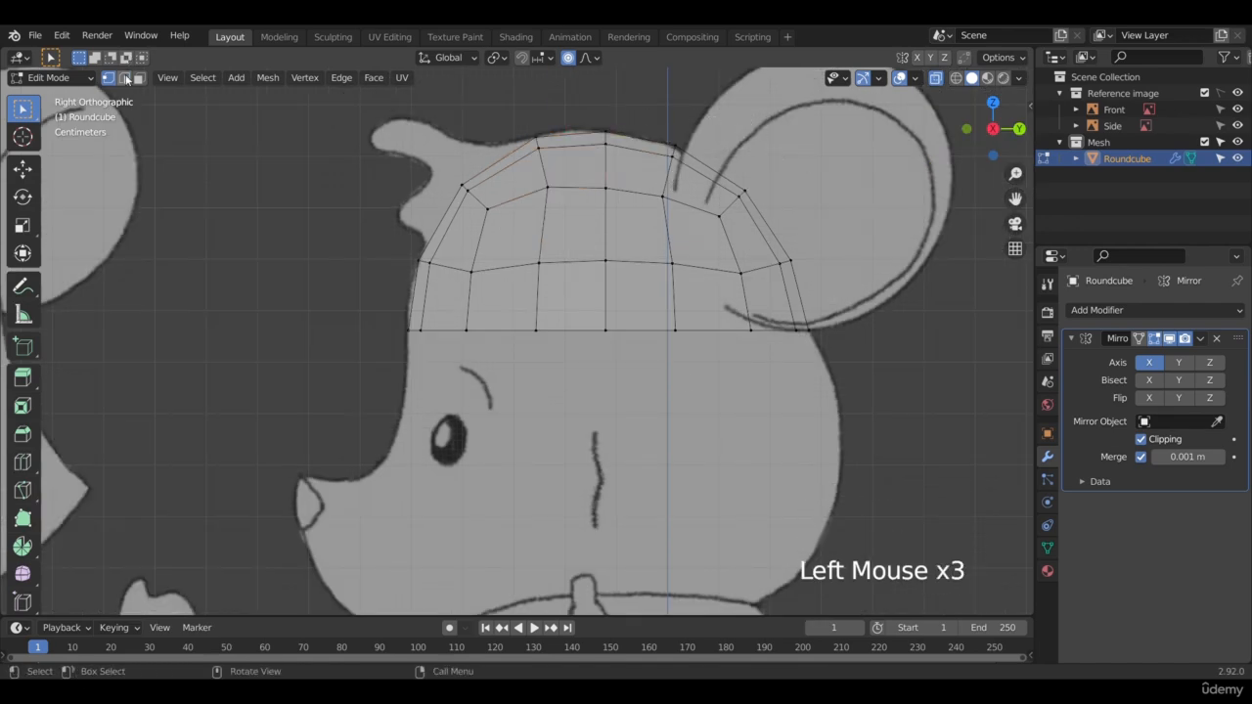
# Step: In edge select mode, select the mesh's bottom edge loop and extrude it about 0.14 m down and 0.03 m backward
pyautogui.click(571, 331)
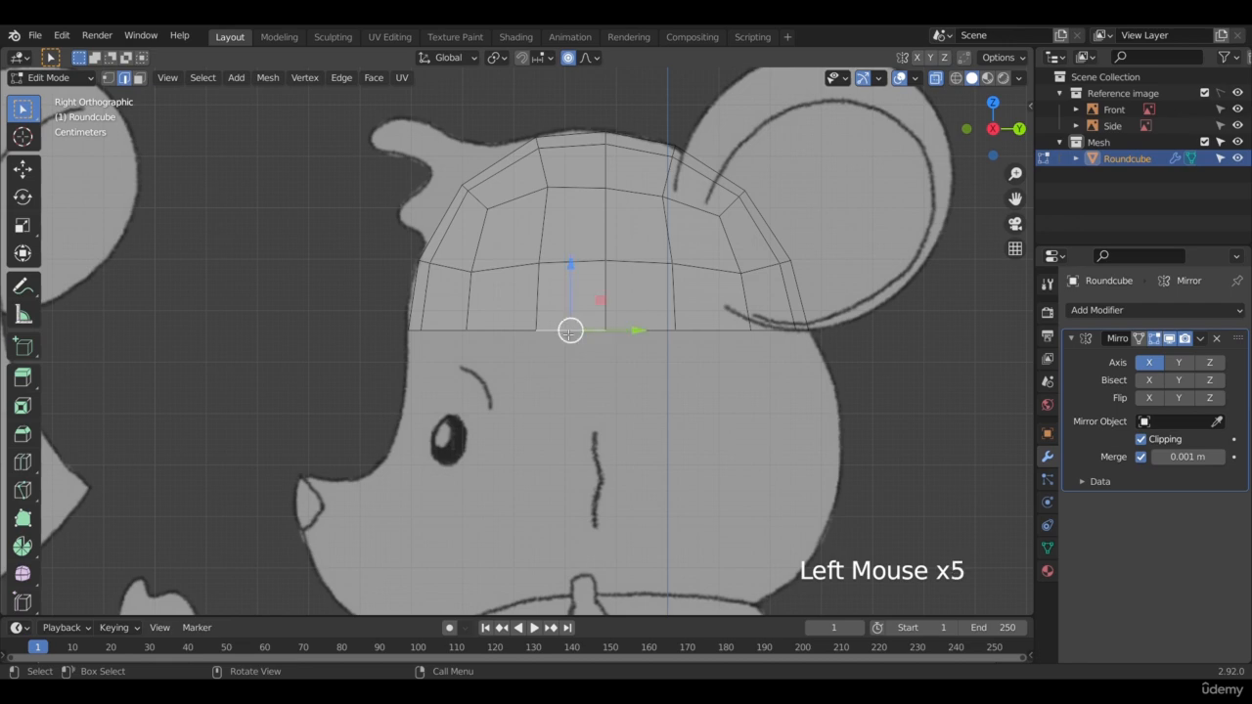
pyautogui.keyDown('alt'); pyautogui.click(577, 331); pyautogui.keyUp('alt')
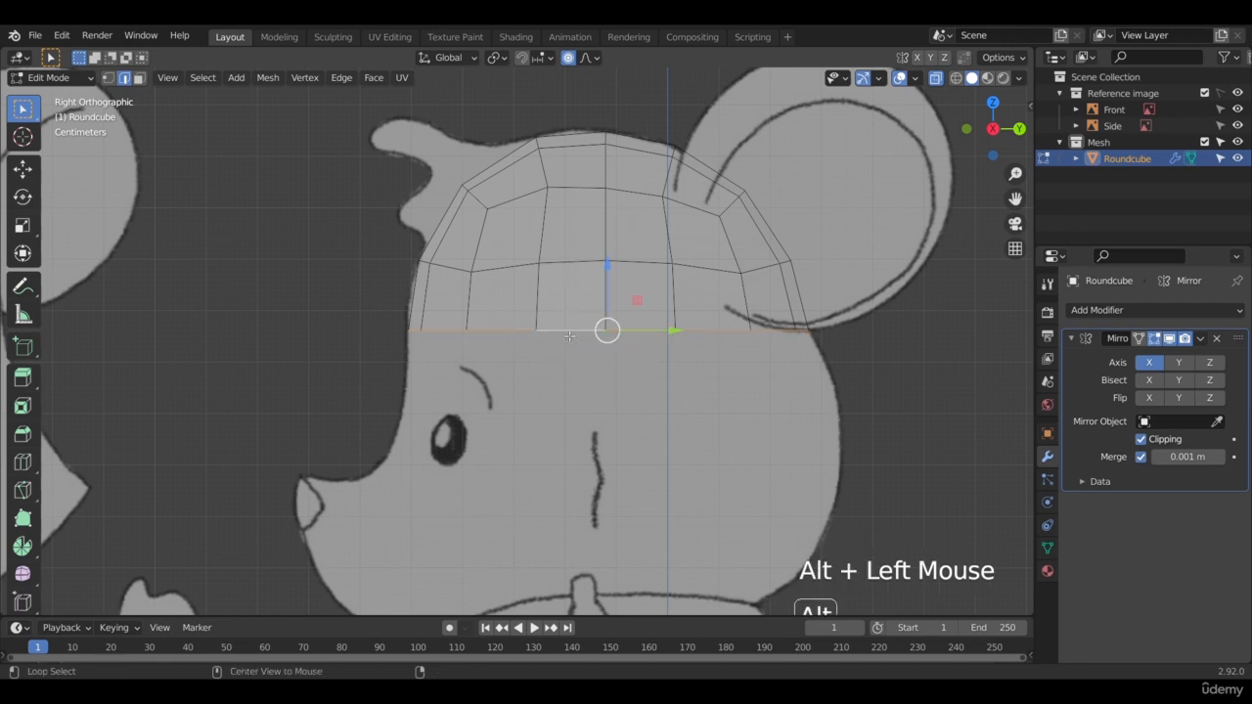
pyautogui.keyDown('shift'); pyautogui.moveTo(604, 331); pyautogui.dragTo(620, 236, button='middle'); pyautogui.keyUp('shift')
pyautogui.scroll(2, 686, 257)
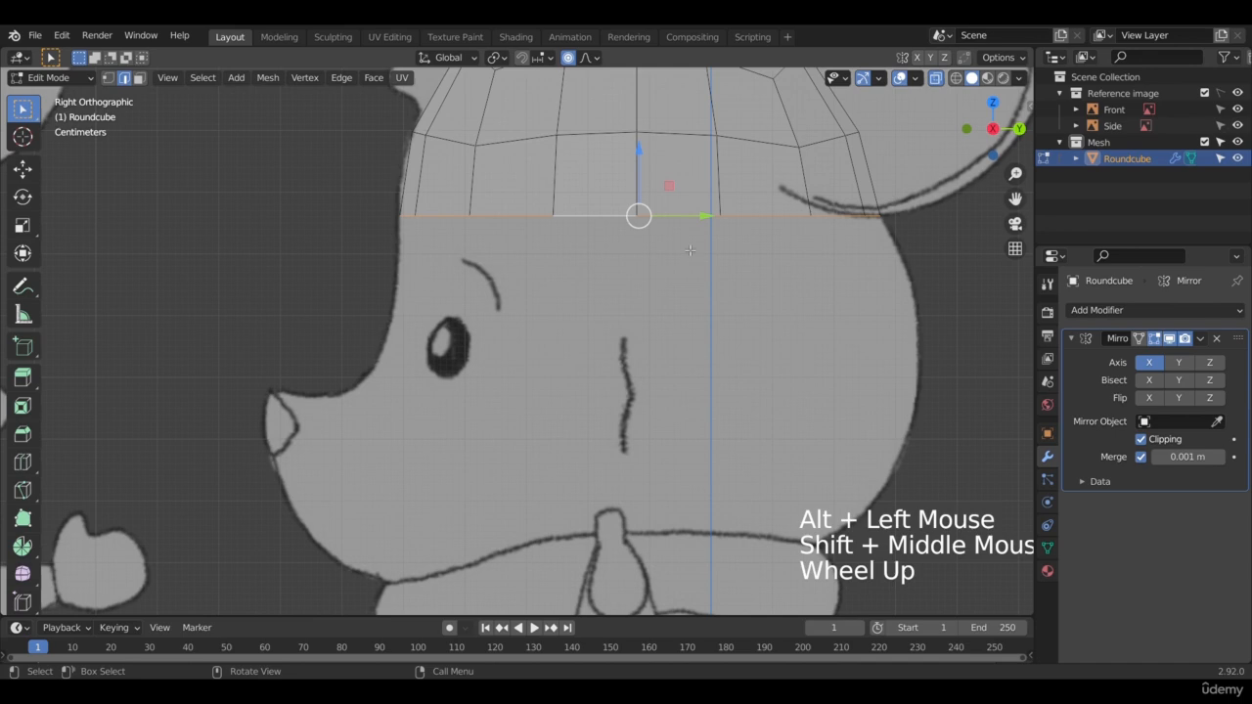
pyautogui.press('e')
pyautogui.click(731, 335)
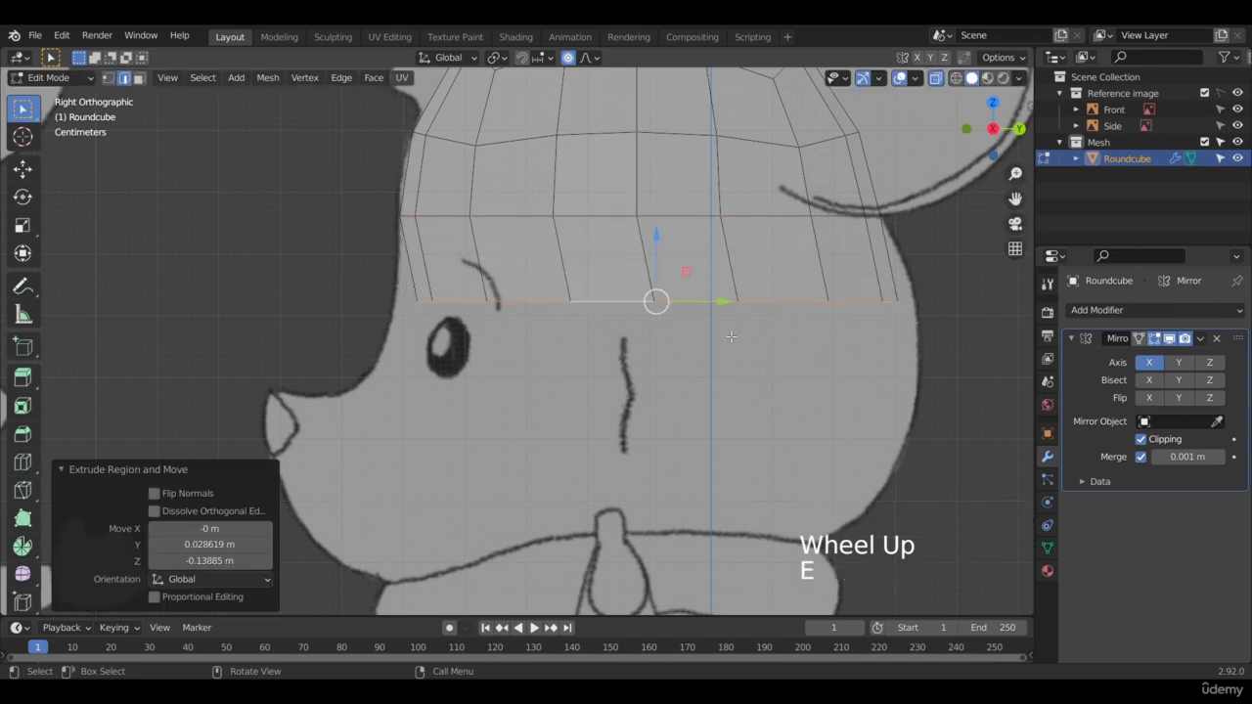
# Step: Enlarge the extruded bottom loop by 1.062 and again by 1.035, shifting it slightly forward to meet the side outline
pyautogui.press('s')
pyautogui.click(734, 334)
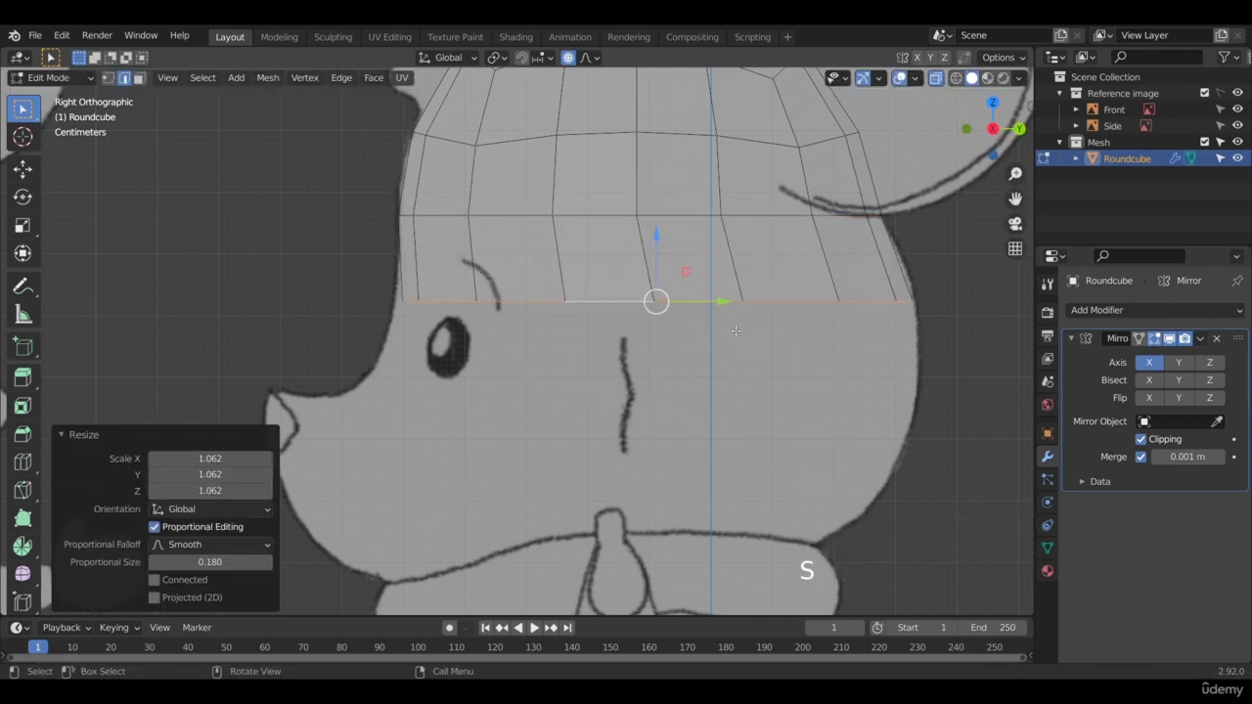
pyautogui.moveTo(727, 309); pyautogui.dragTo(728, 309)
pyautogui.press('s')
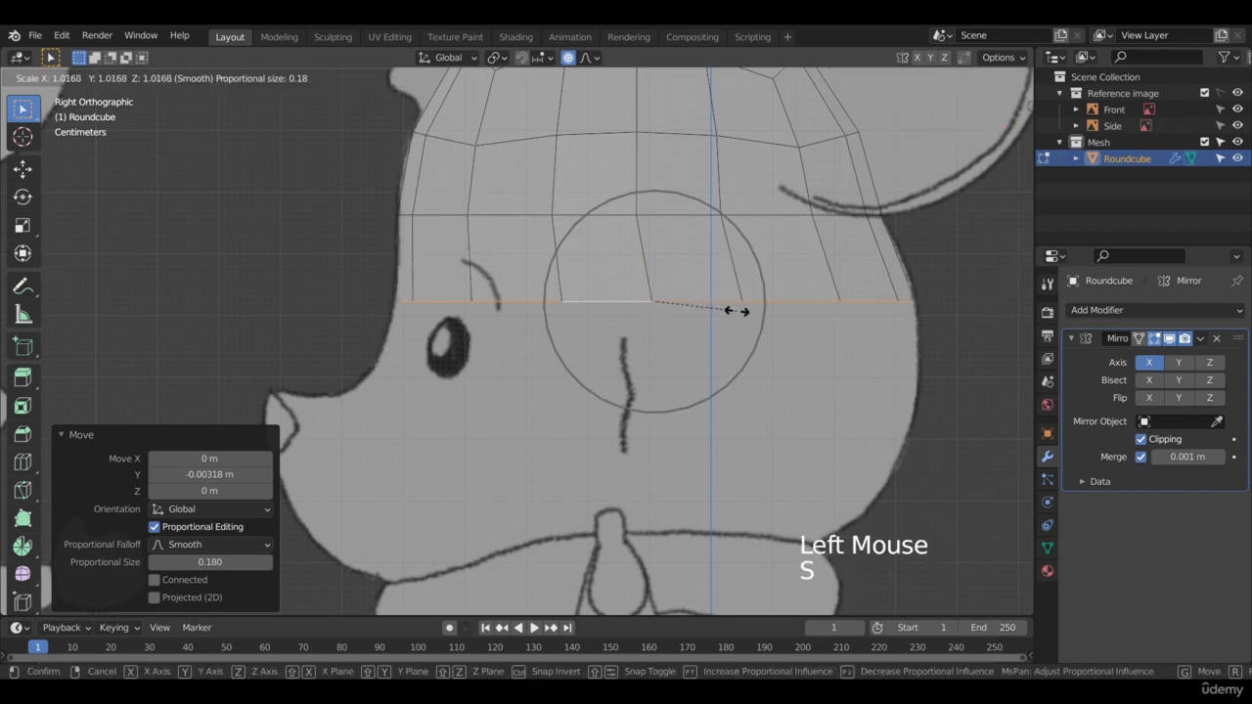
pyautogui.click(740, 315)
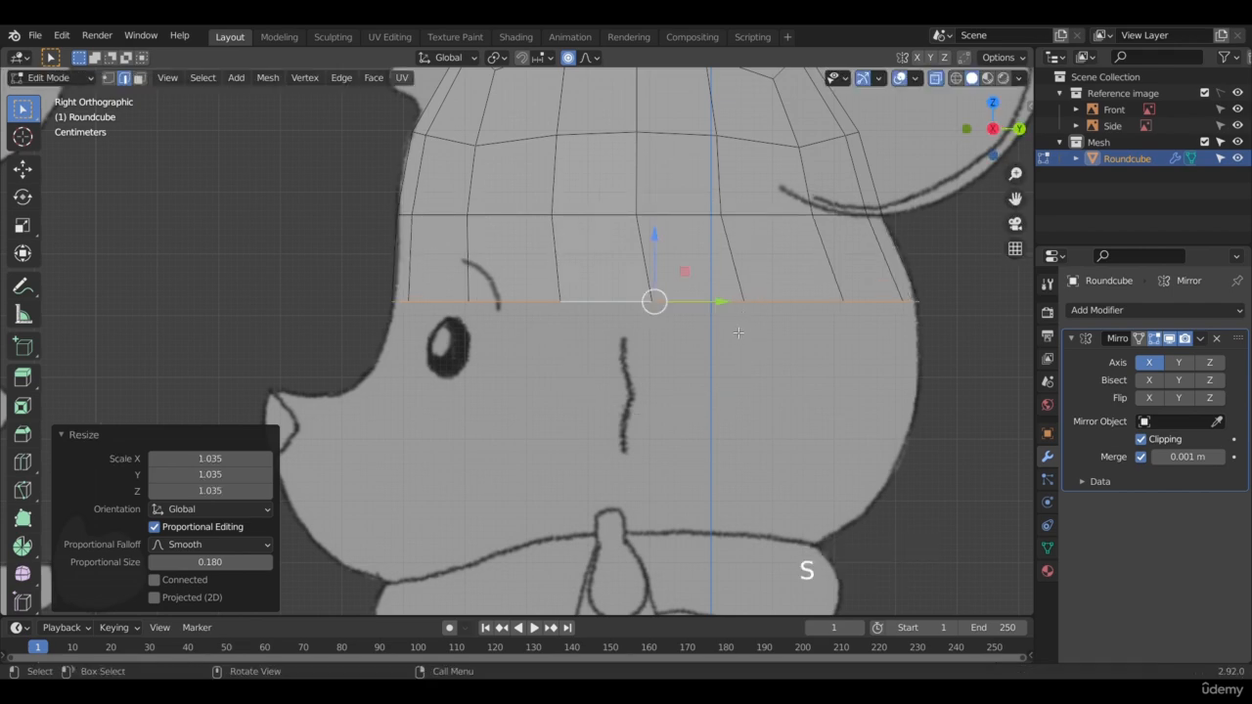
# Step: Extrude the bottom loop about 0.15 m down and 0.03 m forward to the snout's upper line, scaling it by 1.054
pyautogui.press('e')
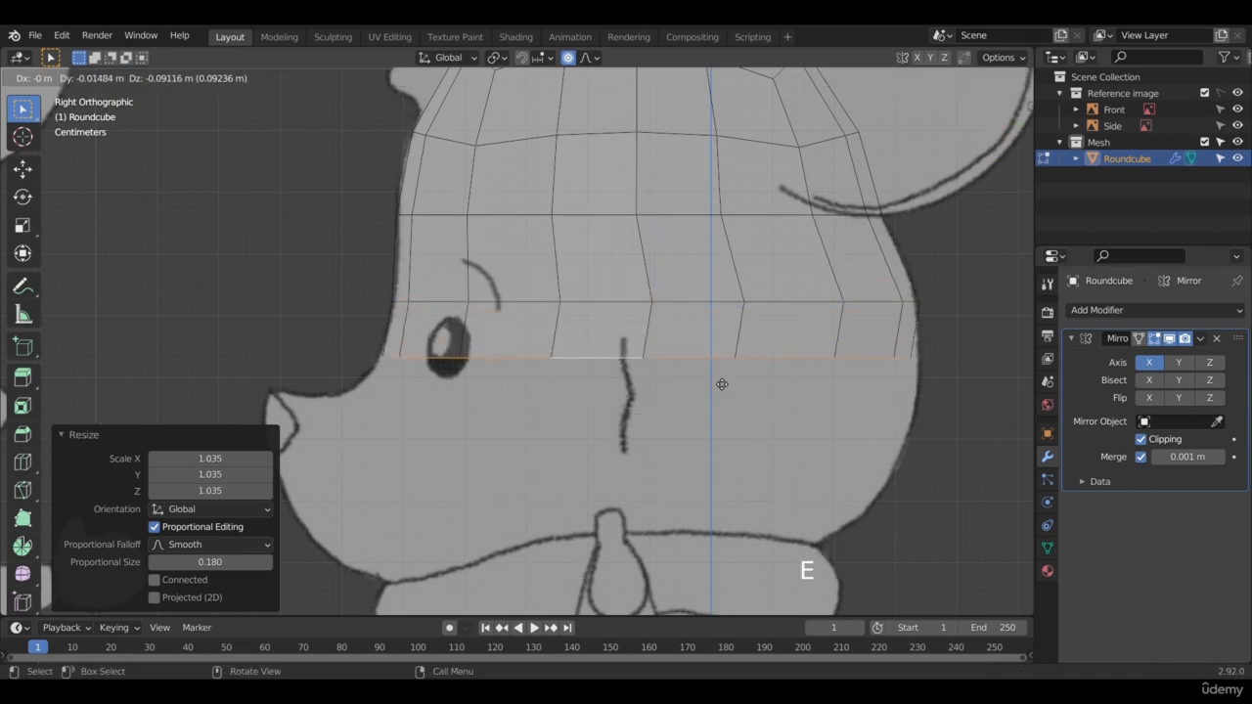
pyautogui.click(712, 419)
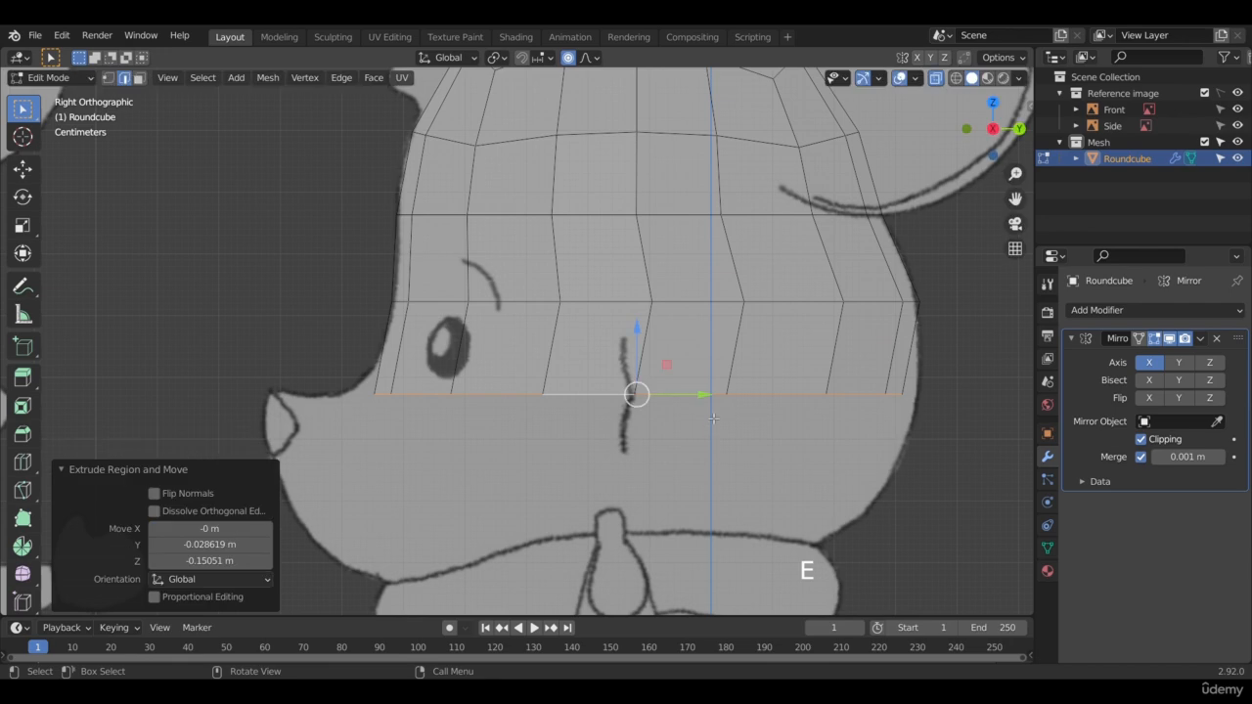
pyautogui.press('s')
pyautogui.click(712, 419)
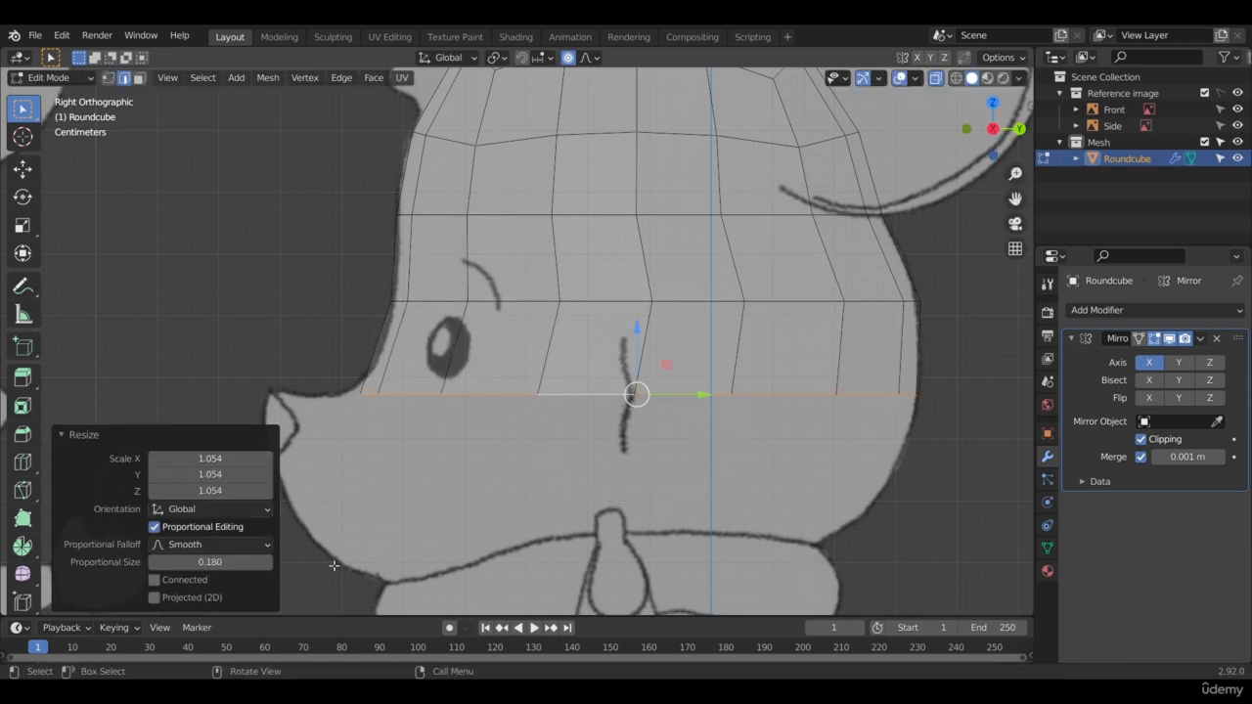
# Step: Extrude the bottom edge loop about 0.13 m down, scale it down slightly and nudge it forward within the side outline
pyautogui.keyDown('shift'); pyautogui.moveTo(373, 364); pyautogui.dragTo(437, 273, button='middle'); pyautogui.keyUp('shift')
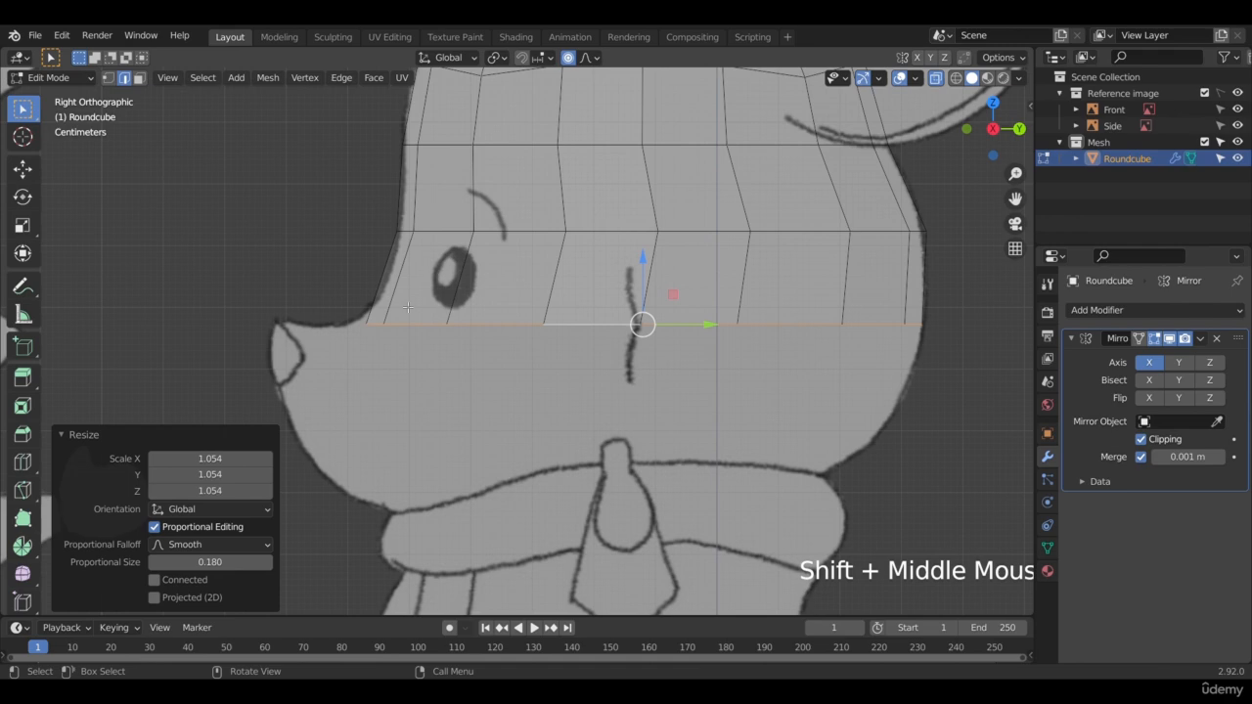
pyautogui.press('e')
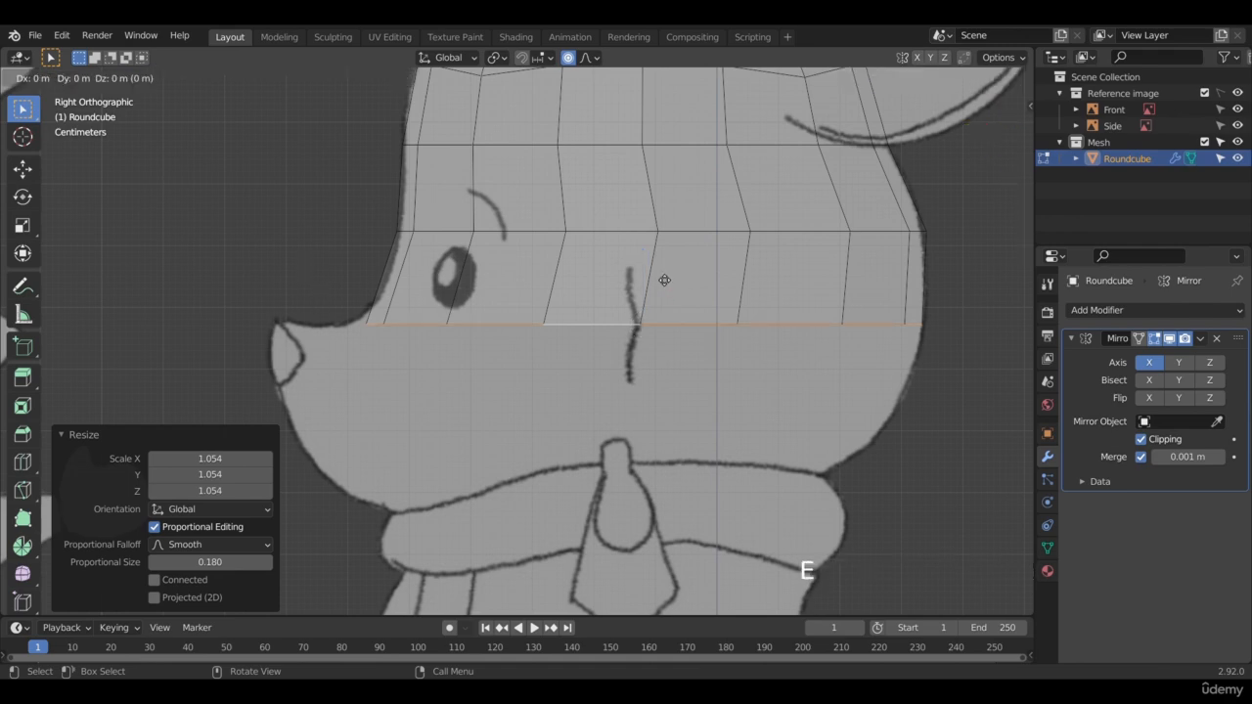
pyautogui.click(661, 355)
pyautogui.press('s')
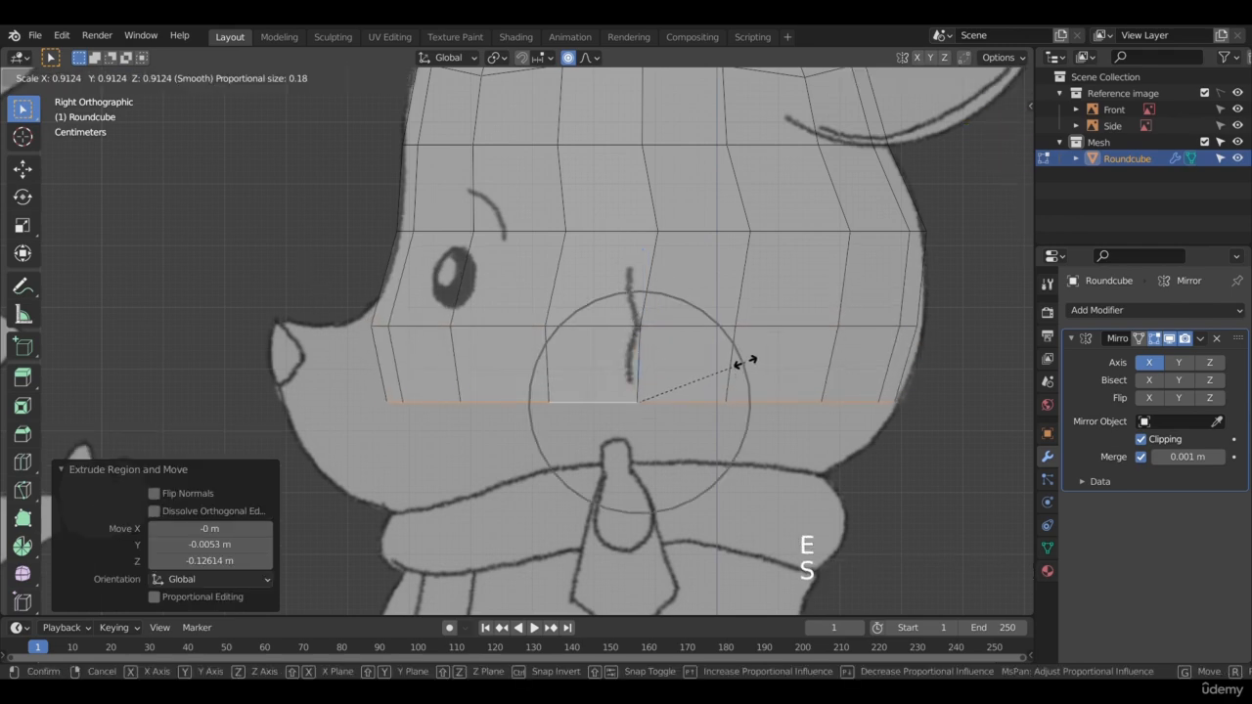
pyautogui.click(743, 366)
pyautogui.moveTo(701, 395); pyautogui.dragTo(697, 390)
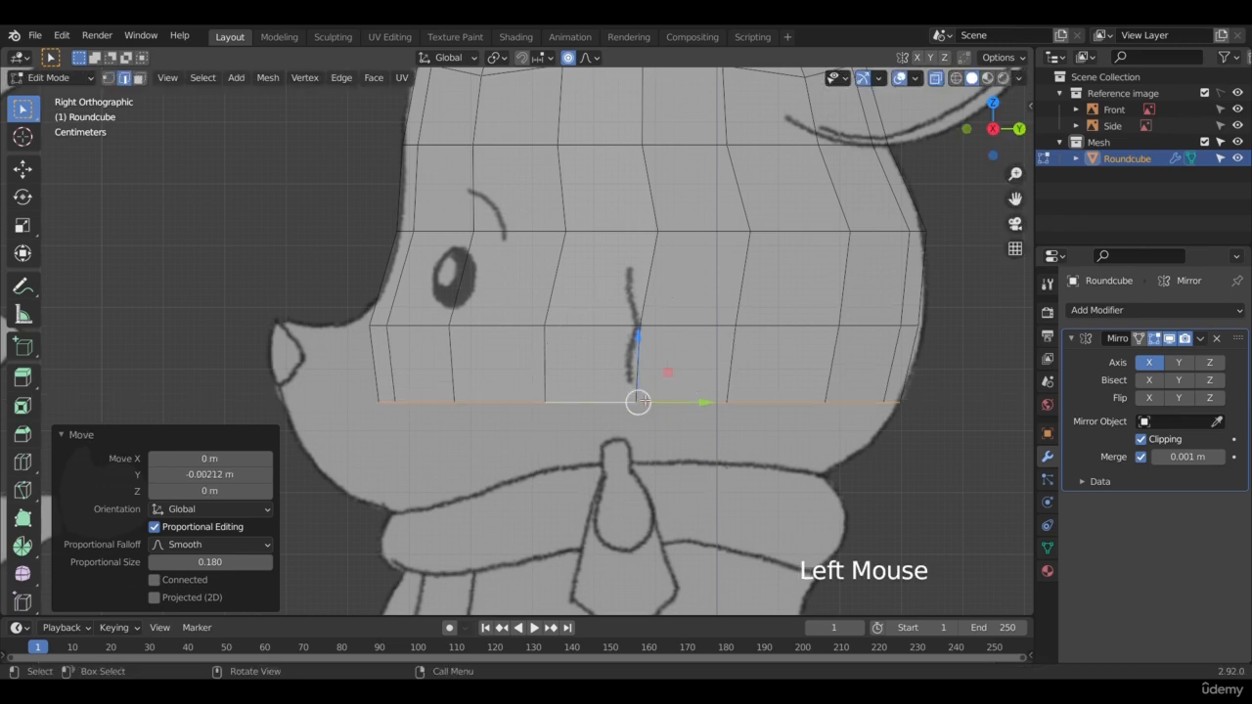
# Step: In vertex select mode, move the front vertices of the bottom loop about 0.03 m forward with a proportional size of 0.112
pyautogui.click(107, 78)
pyautogui.moveTo(317, 374); pyautogui.dragTo(577, 469)
pyautogui.moveTo(501, 408)
pyautogui.mouseDown()
pyautogui.moveTo(473, 405)
pyautogui.moveTo(483, 412)
pyautogui.mouseUp()
pyautogui.scroll(3, 481, 406)
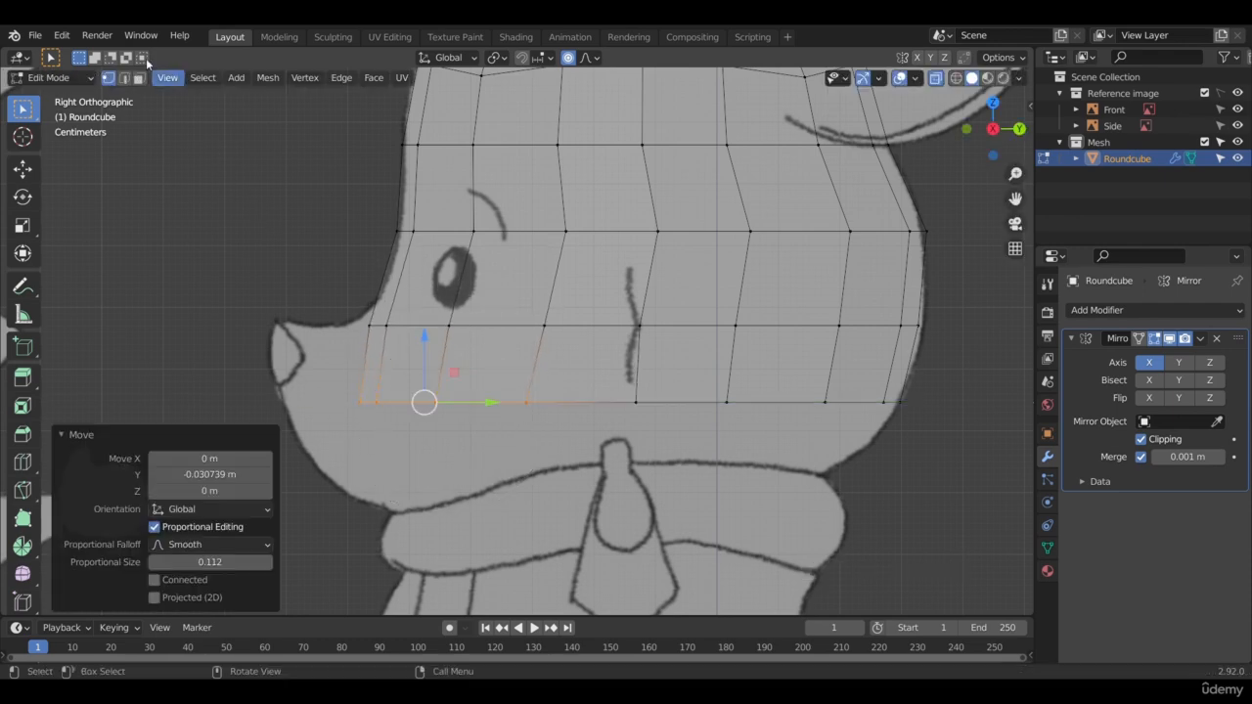
# Step: In edge select mode, select the whole bottom edge loop and extrude it about 0.12 m down to the scarf
pyautogui.click(437, 282)
pyautogui.click(585, 402)
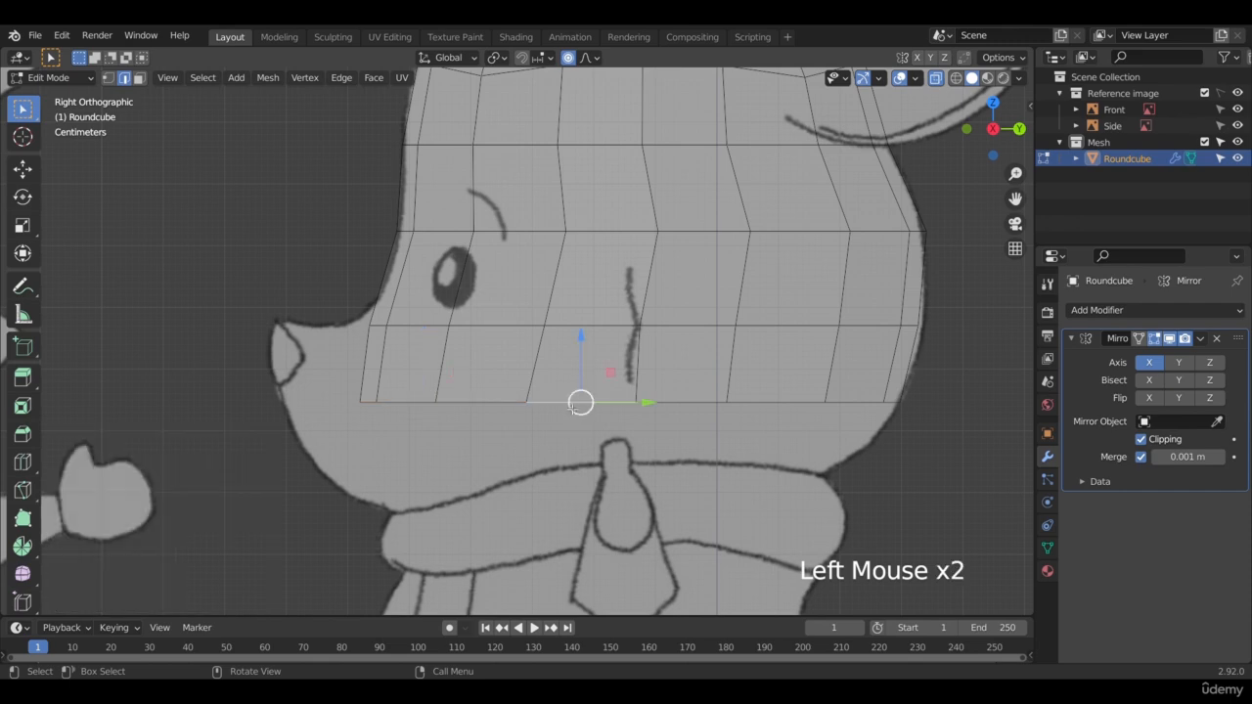
pyautogui.keyDown('alt'); pyautogui.click(591, 403); pyautogui.keyUp('alt')
pyautogui.press('e')
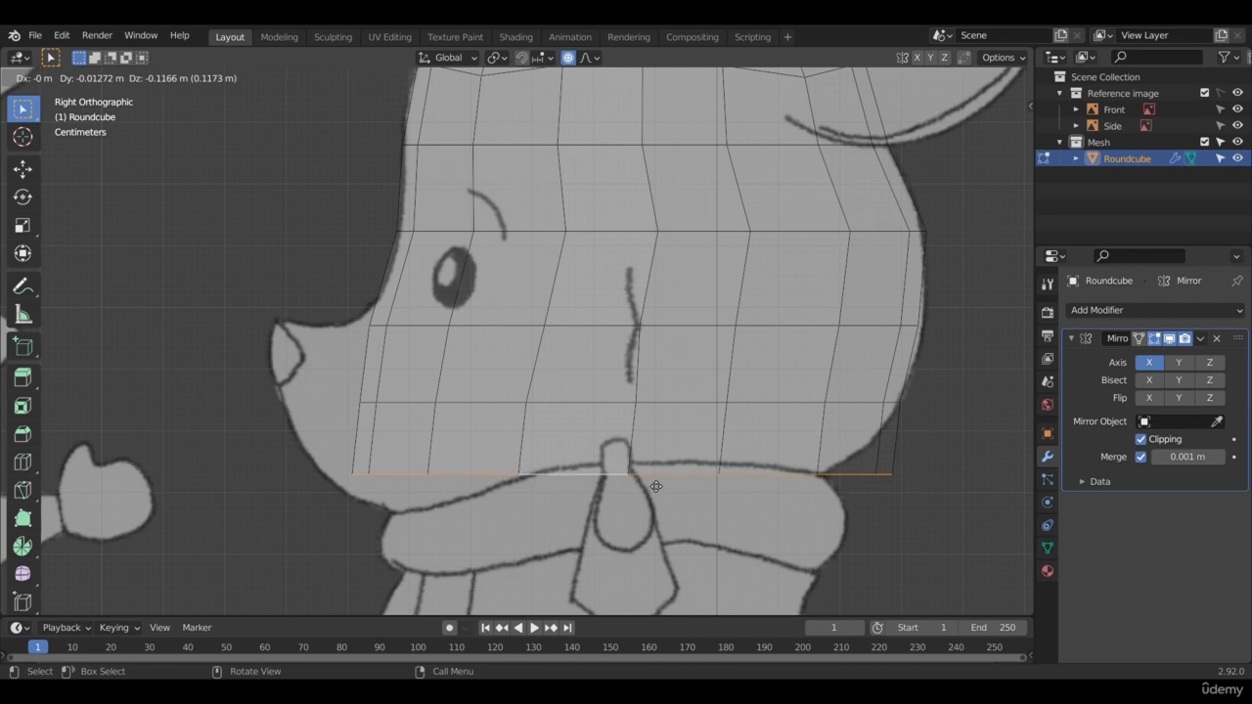
pyautogui.click(656, 489)
# Step: Scale the extruded bottom loop to 0.779 along Y and shift it about 0.025 m forward
pyautogui.press('s')
pyautogui.press('y')
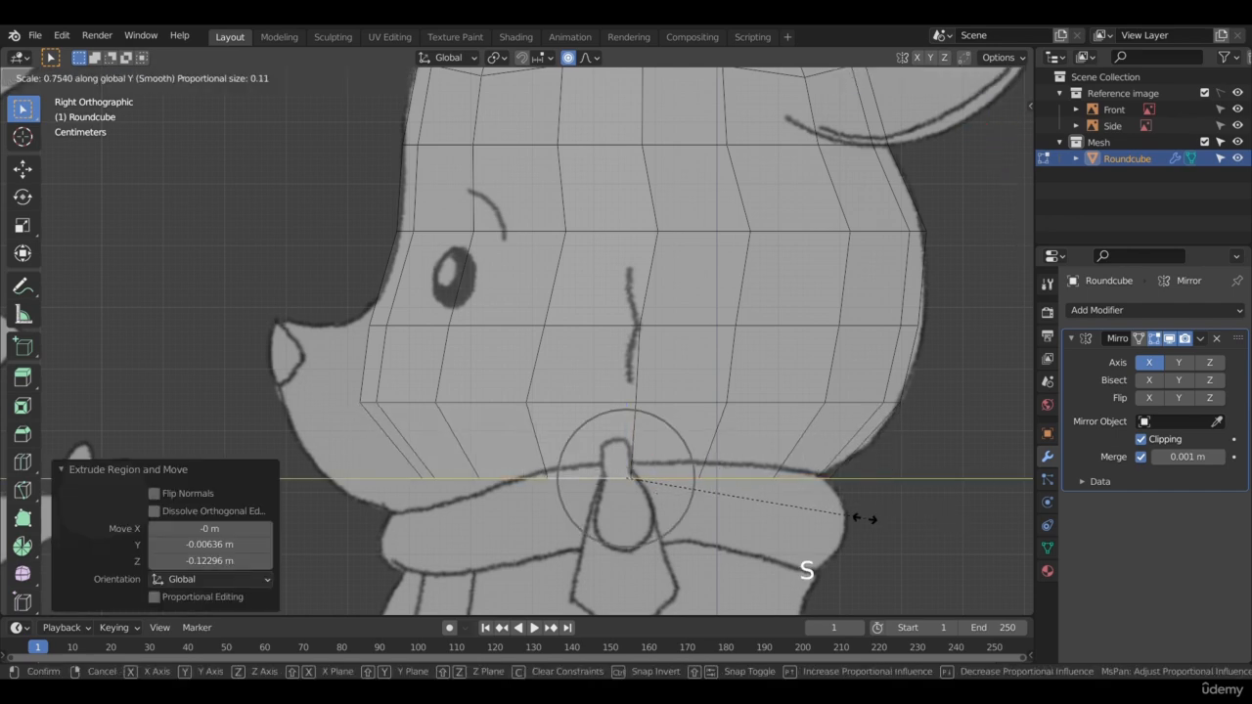
pyautogui.click(868, 523)
pyautogui.press('g')
pyautogui.press('y')
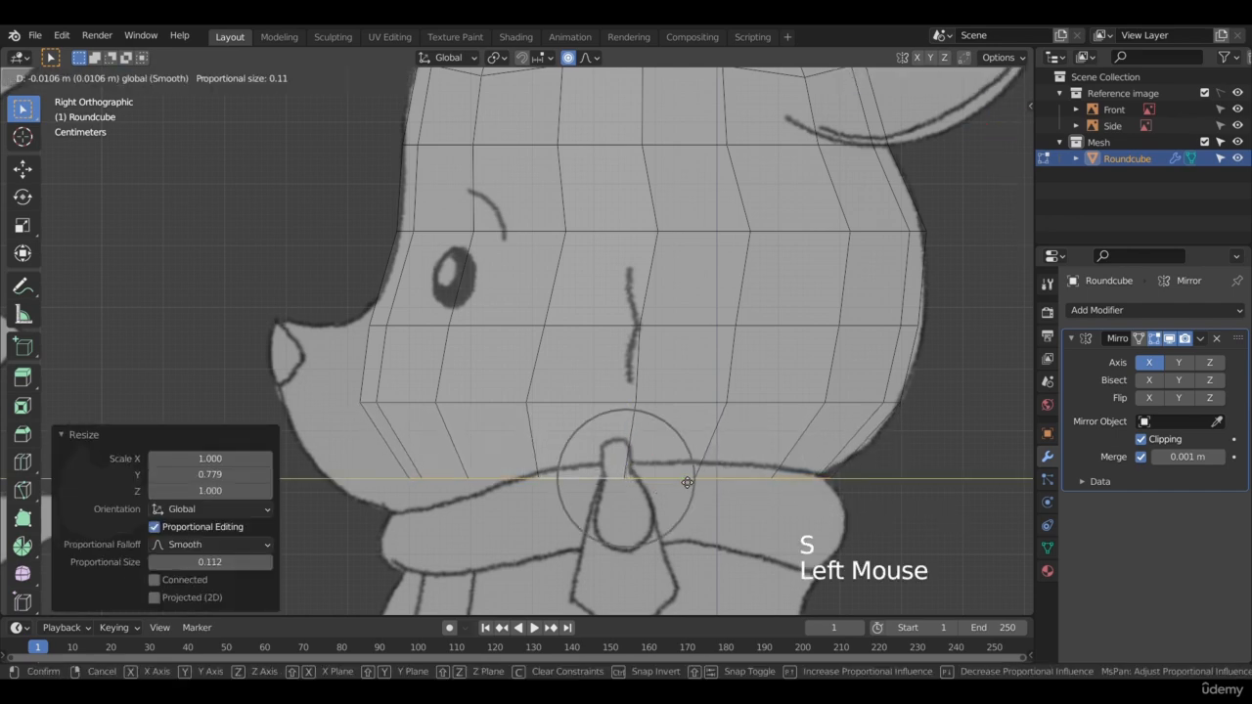
pyautogui.click(679, 480)
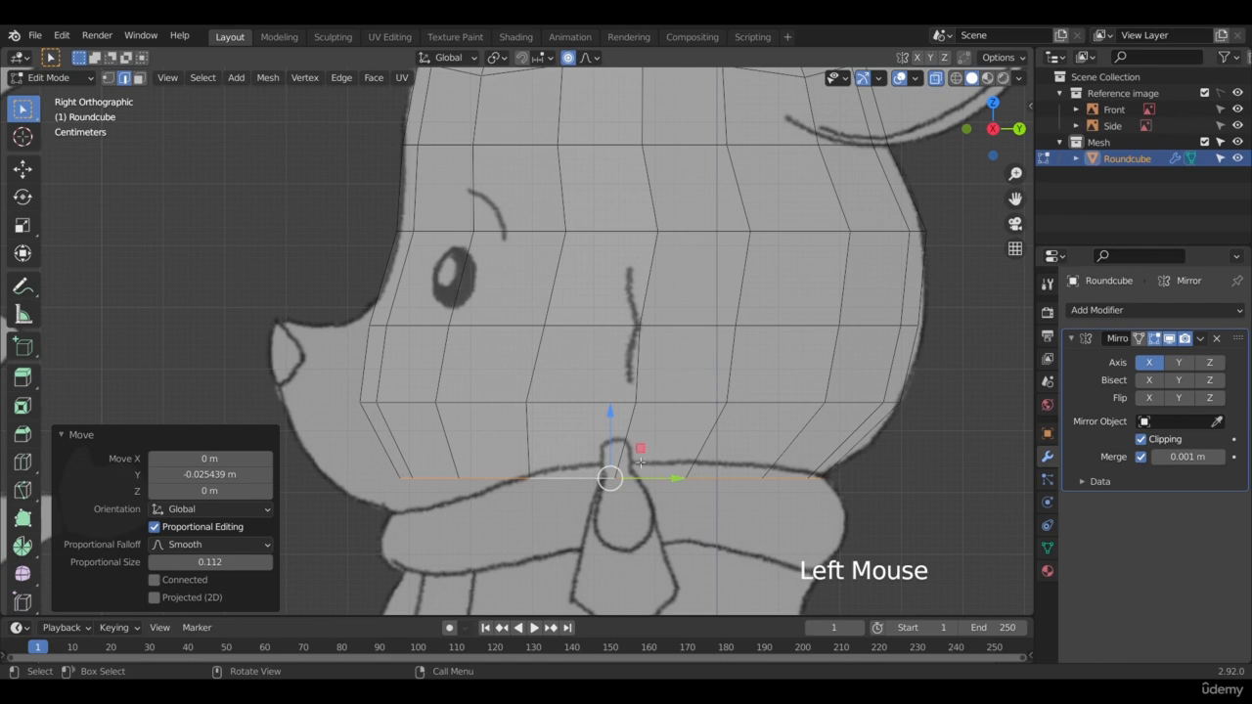
# Step: Extrude the bottom loop about 0.09 m down and 0.02 m backward, shrink it, and move it about 0.014 m forward
pyautogui.press('e')
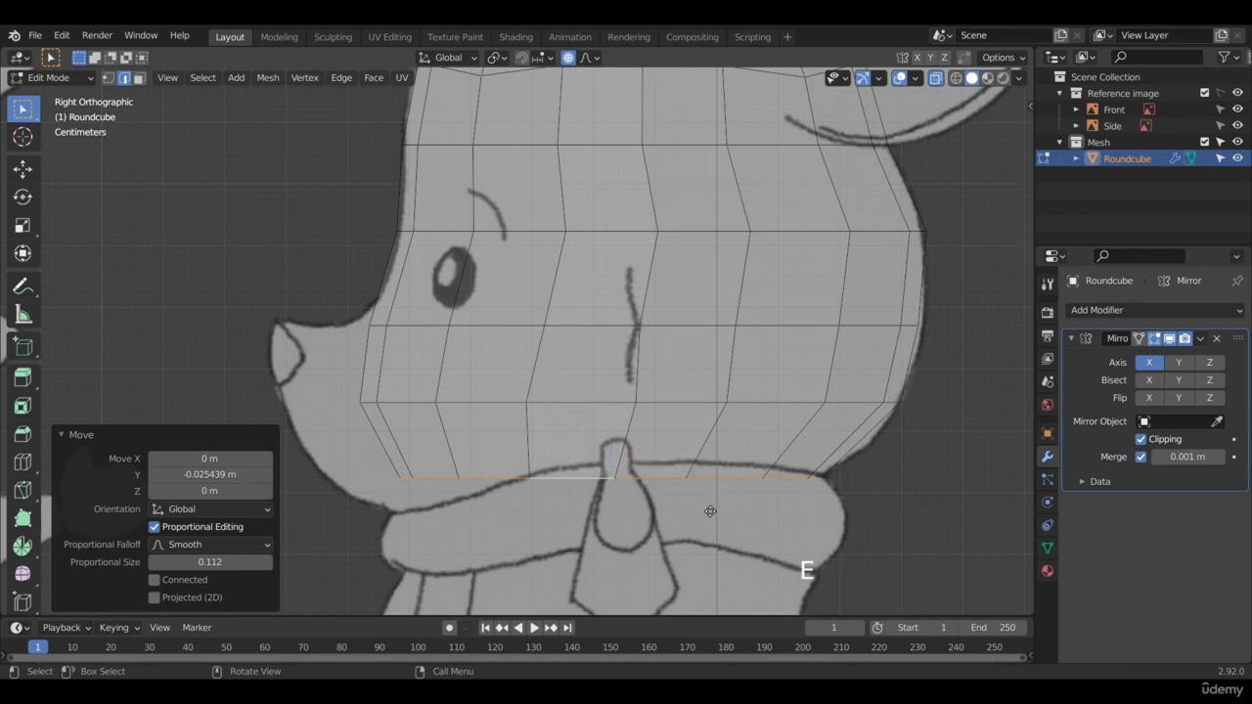
pyautogui.click(783, 543)
pyautogui.press('s')
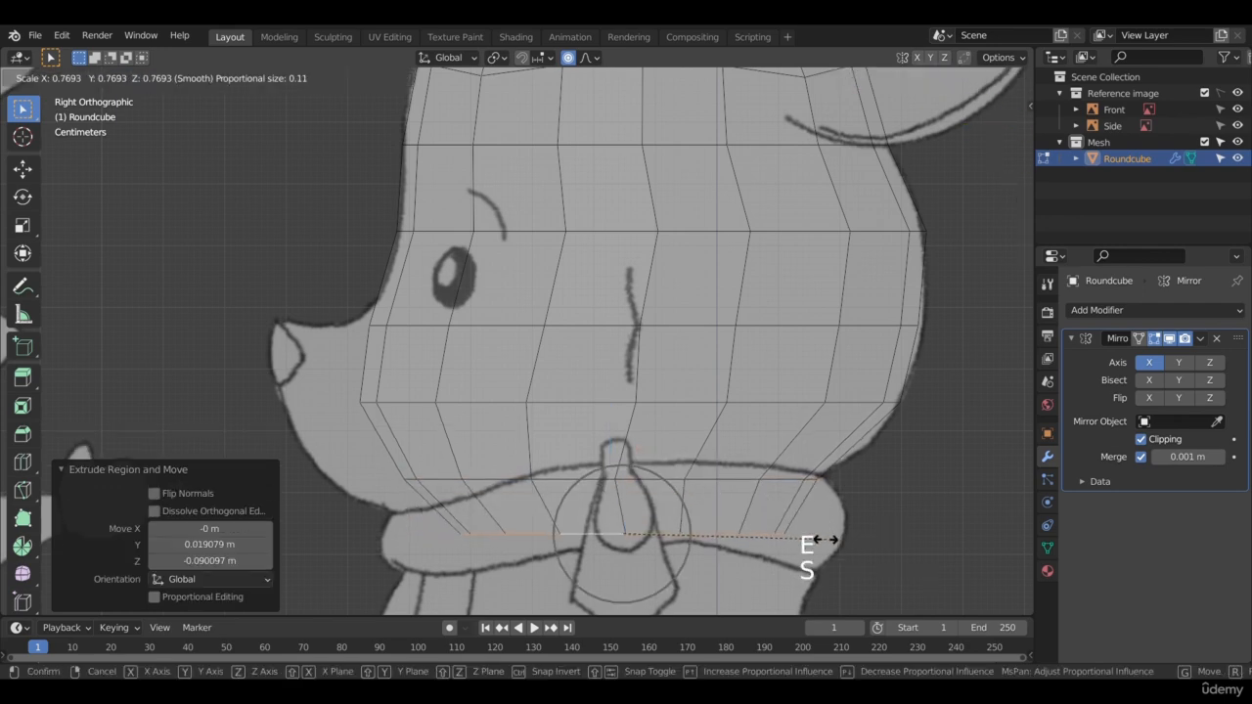
pyautogui.click(680, 522)
pyautogui.moveTo(681, 541); pyautogui.dragTo(671, 542)
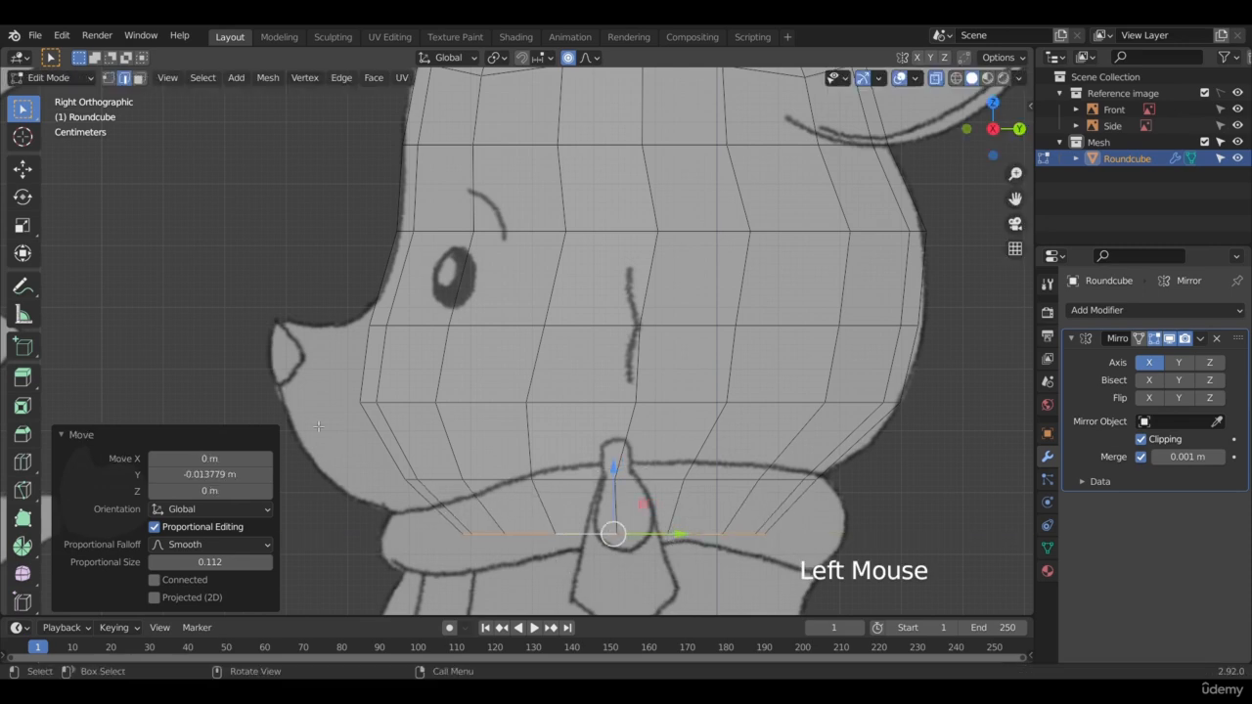
# Step: In vertex select mode, move the front vertices of the second-lowest loop about 0.06 m forward and slightly down to the chin outline
pyautogui.click(108, 77)
pyautogui.moveTo(377, 453); pyautogui.dragTo(460, 479)
pyautogui.moveTo(396, 420); pyautogui.dragTo(401, 443)
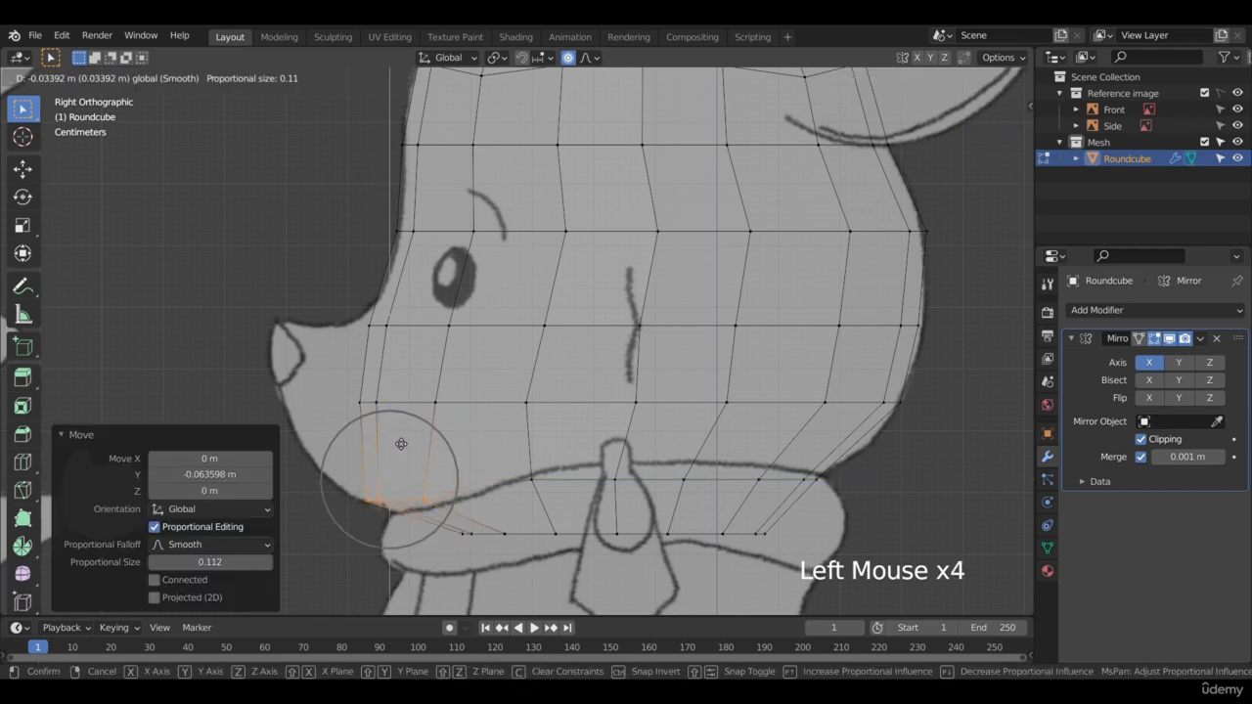
pyautogui.scroll(-9, 401, 443)
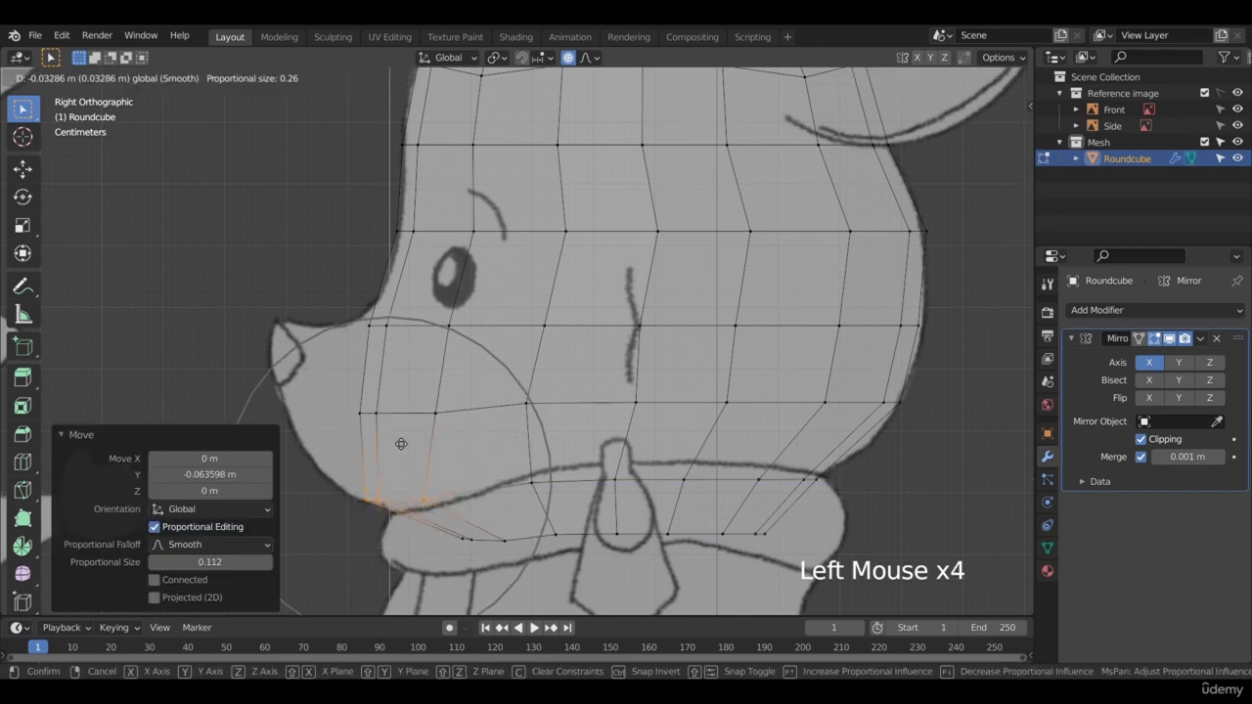
pyautogui.moveTo(401, 443); pyautogui.dragTo(432, 434)
pyautogui.click(432, 502)
# Step: Move the front vertices of the loop above the chin about 0.018 m forward with a proportional size of 0.135
pyautogui.moveTo(356, 380); pyautogui.dragTo(442, 416)
pyautogui.scroll(6, 450, 419)
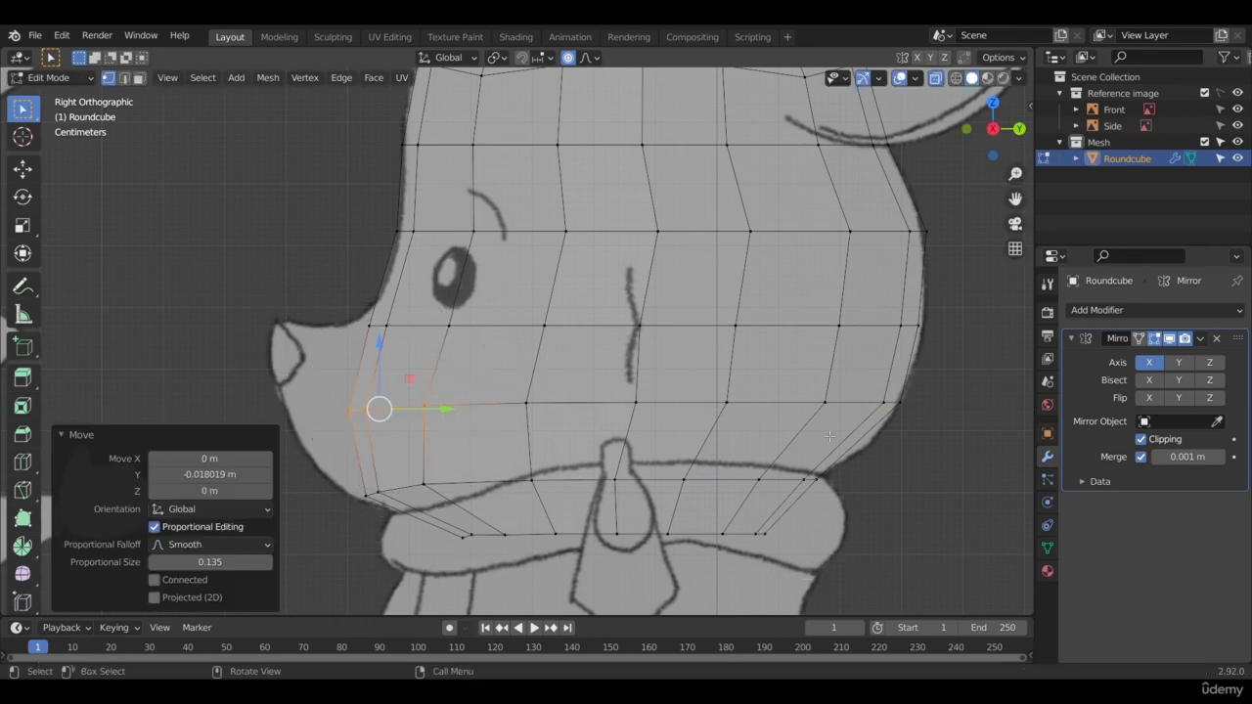
# Step: Leave Edit Mode, turn off X-ray and examine the head's shape in perspective from several angles
pyautogui.scroll(-2, 473, 295)
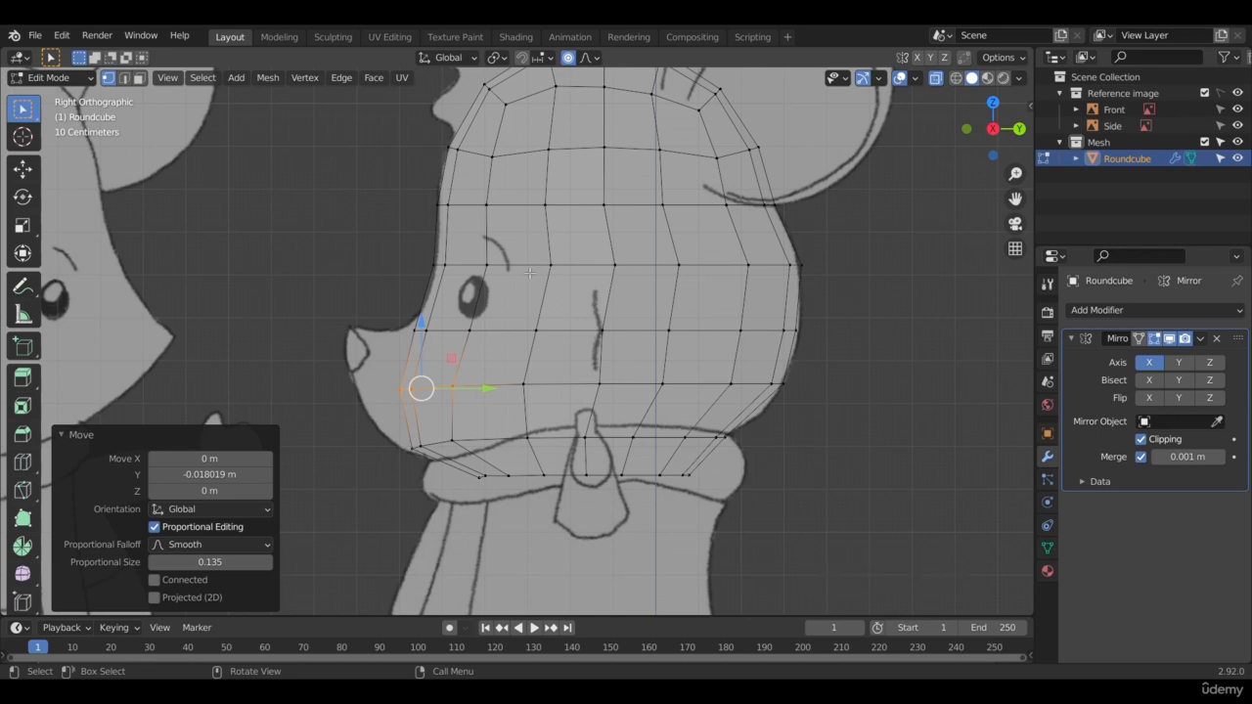
pyautogui.press('Tab')
pyautogui.scroll(-3, 536, 235)
pyautogui.moveTo(532, 223); pyautogui.dragTo(670, 282, button='middle')
pyautogui.click(528, 434)
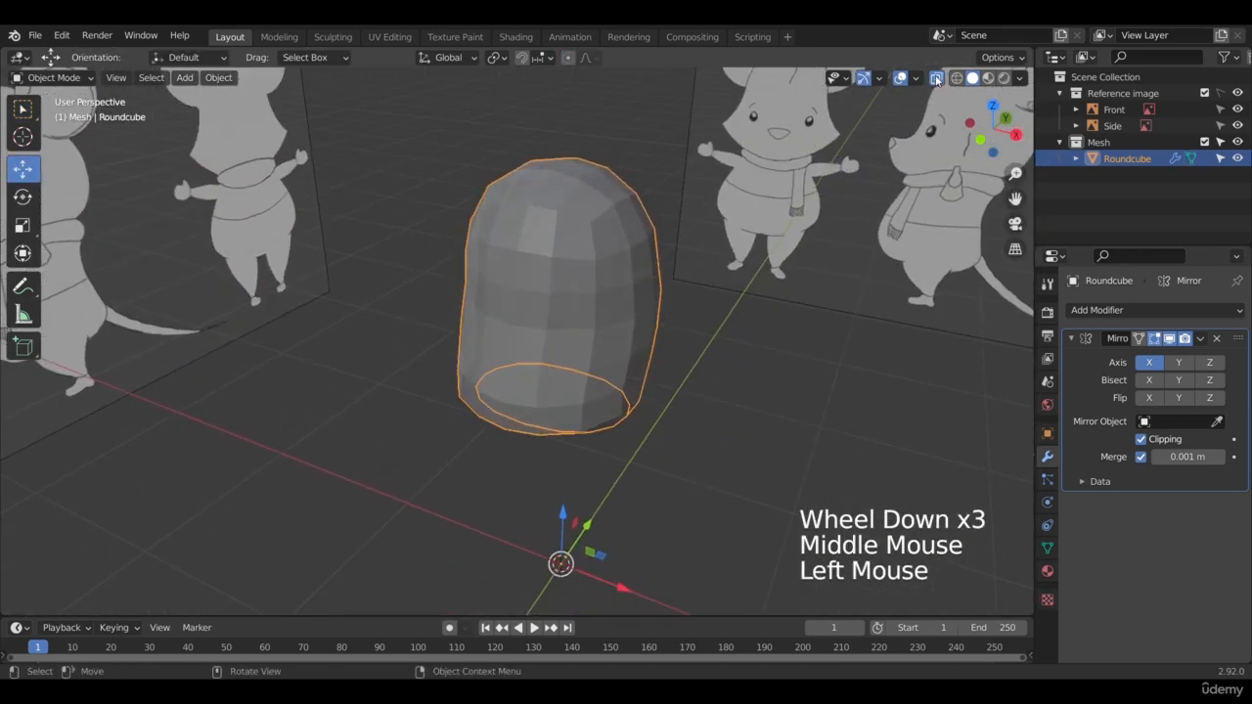
pyautogui.scroll(-2, 527, 433)
pyautogui.moveTo(527, 433); pyautogui.dragTo(489, 302, button='middle')
pyautogui.scroll(4, 489, 301)
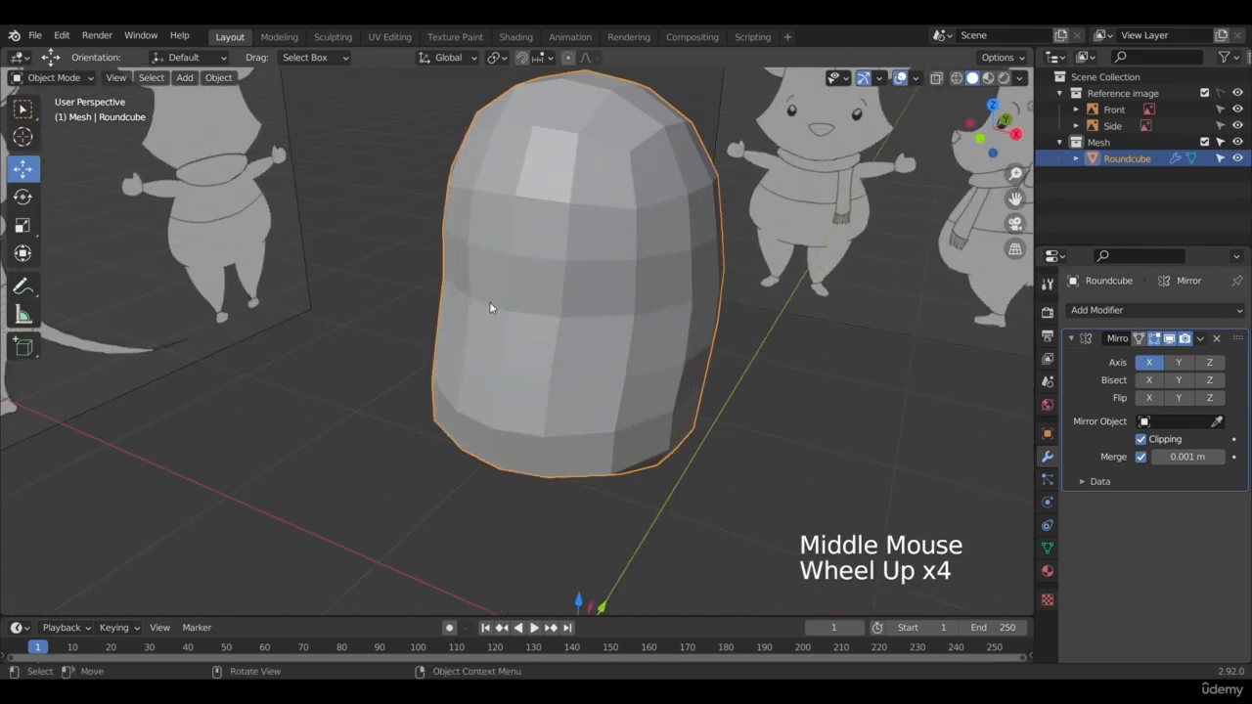
pyautogui.scroll(-3, 636, 377)
pyautogui.moveTo(651, 319); pyautogui.dragTo(596, 285, button='middle')
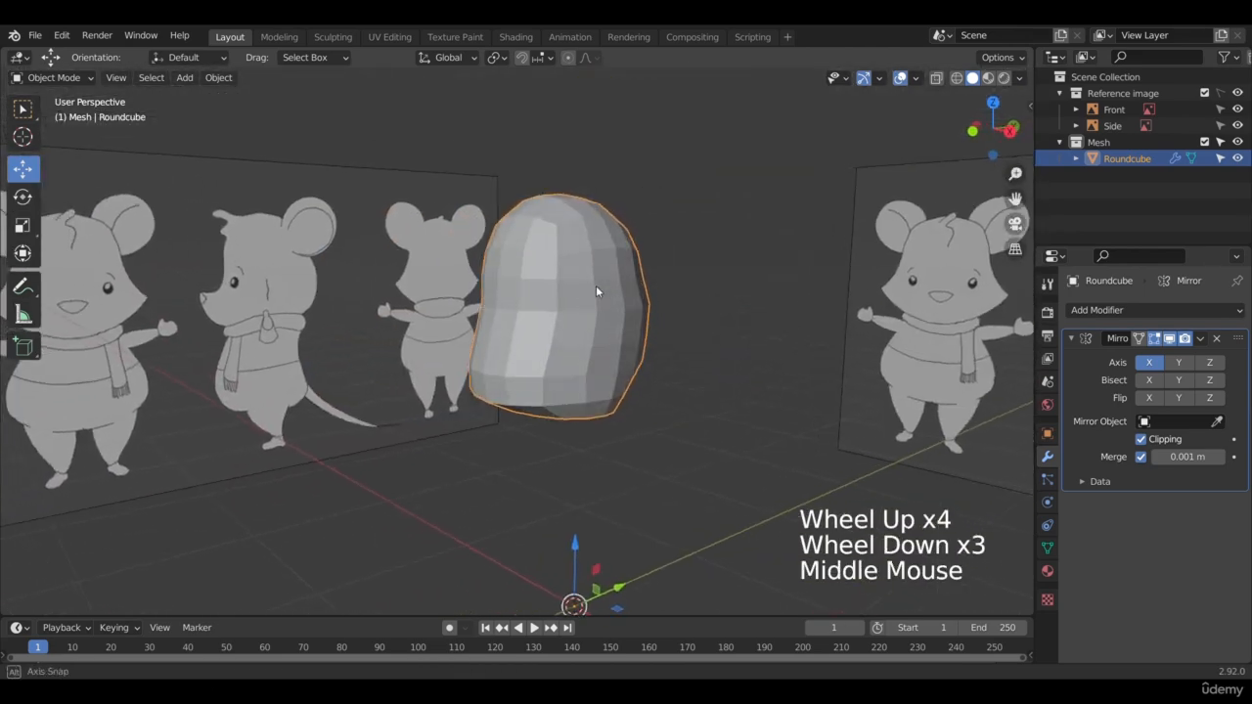
# Step: Add a Subdivision Surface modifier to the head and enable its on-cage display
pyautogui.click(1173, 311)
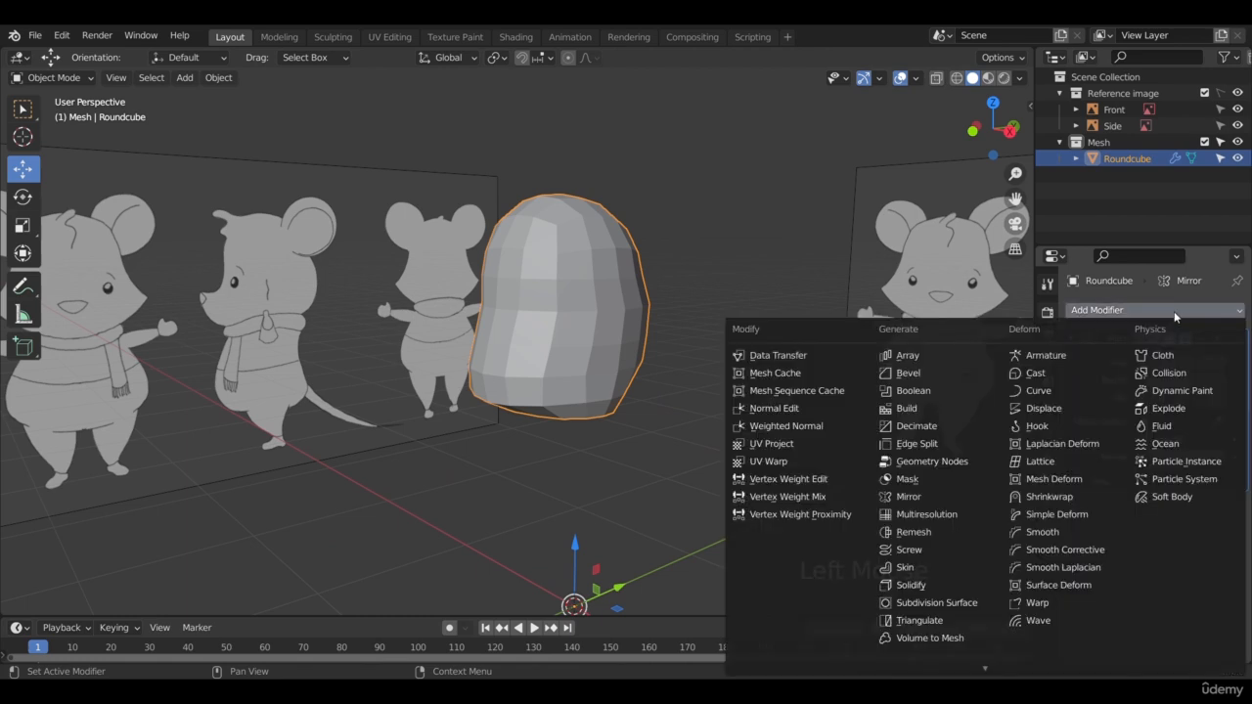
pyautogui.click(978, 604)
pyautogui.scroll(-2, 771, 380)
pyautogui.keyDown('shift'); pyautogui.moveTo(533, 271); pyautogui.dragTo(533, 287, button='middle'); pyautogui.keyUp('shift')
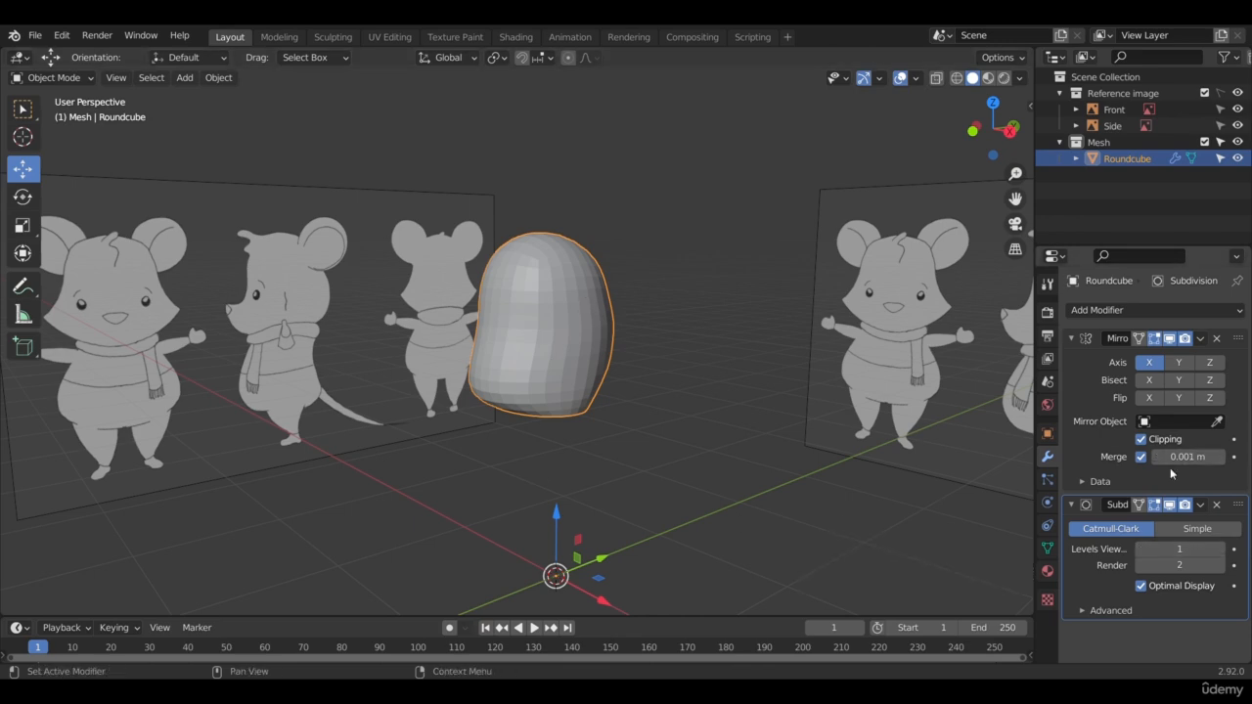
pyautogui.click(1140, 505)
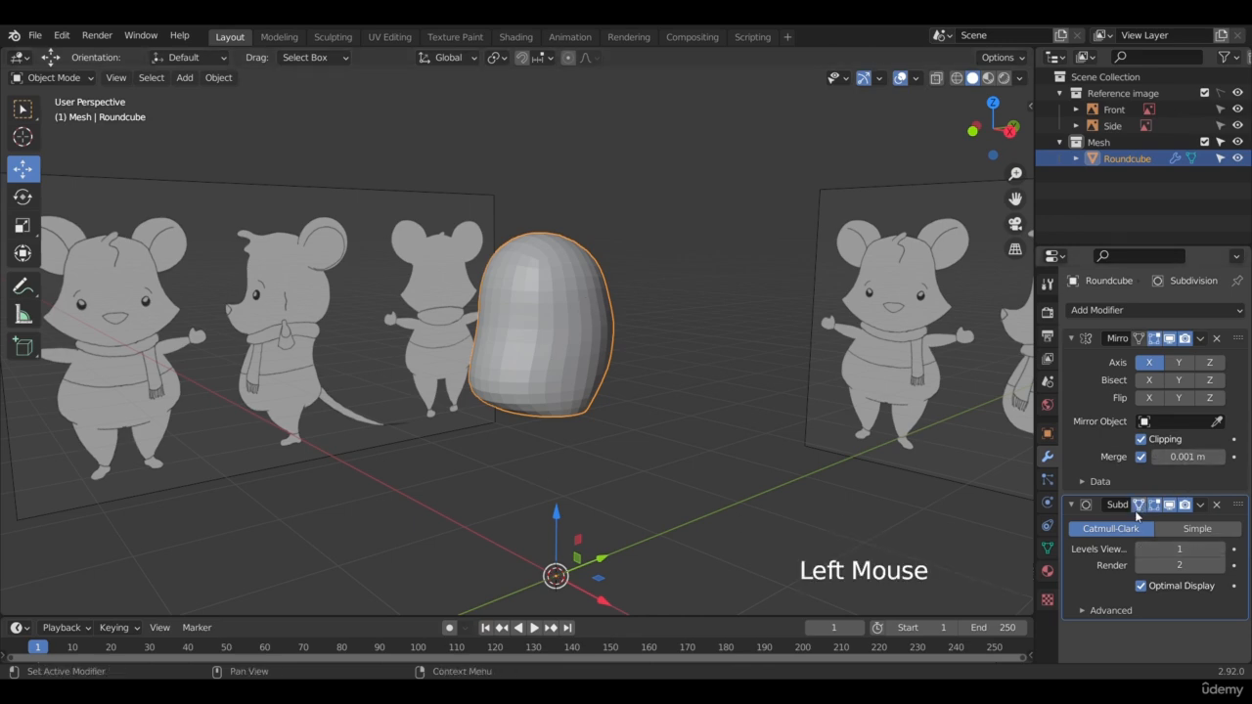
# Step: In the right side view, edit the mesh with X-ray on and move the vertices at the back of the head out to the outline
pyautogui.press('KP_3')
pyautogui.scroll(3, 581, 380)
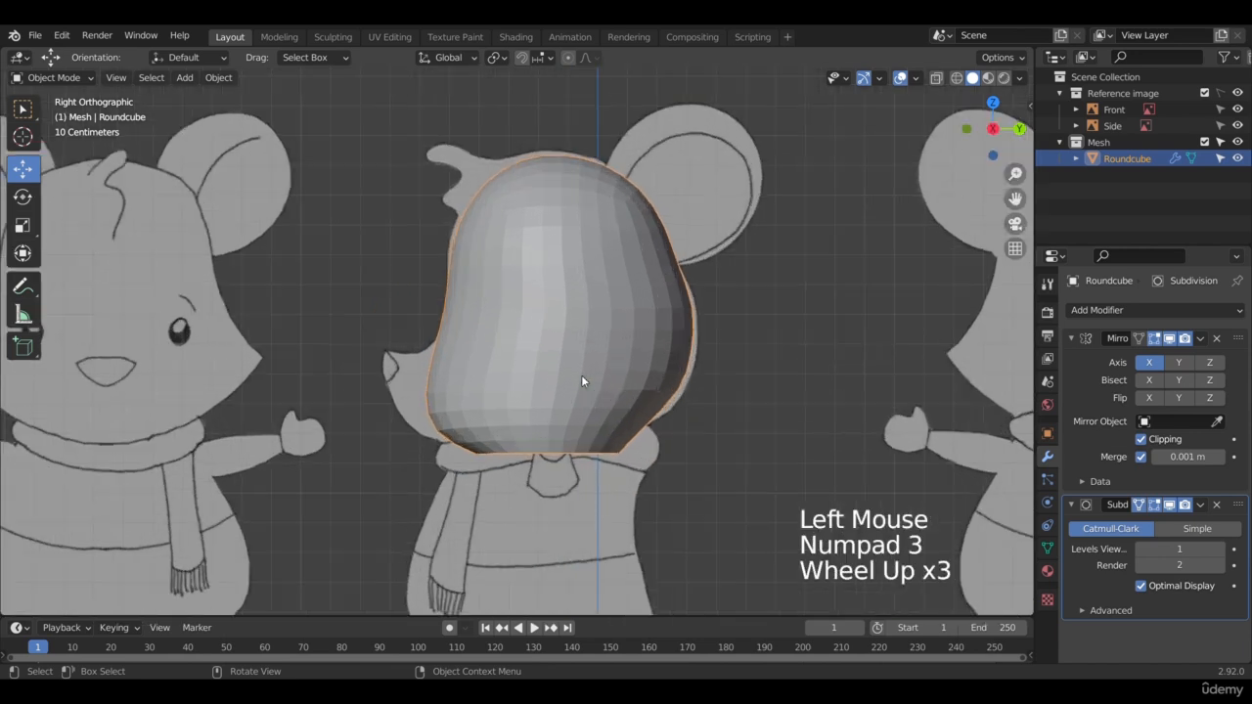
pyautogui.press('Tab')
pyautogui.scroll(1, 653, 302)
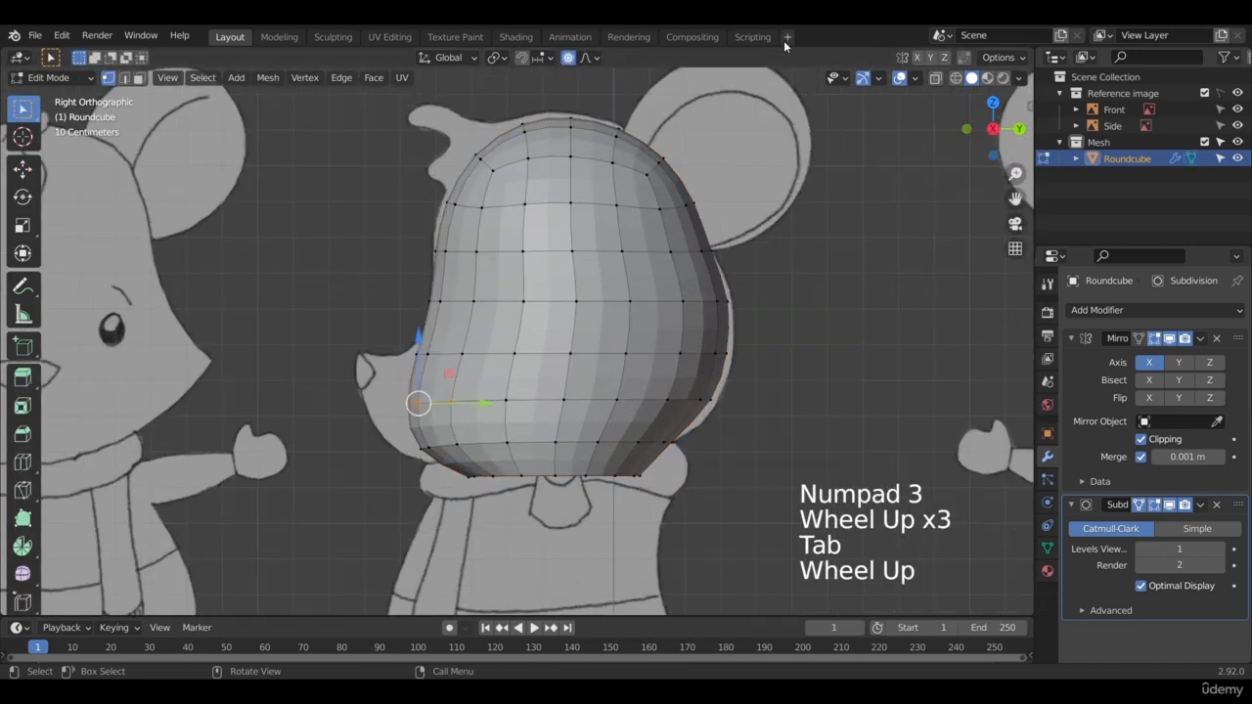
pyautogui.click(935, 79)
pyautogui.click(717, 301)
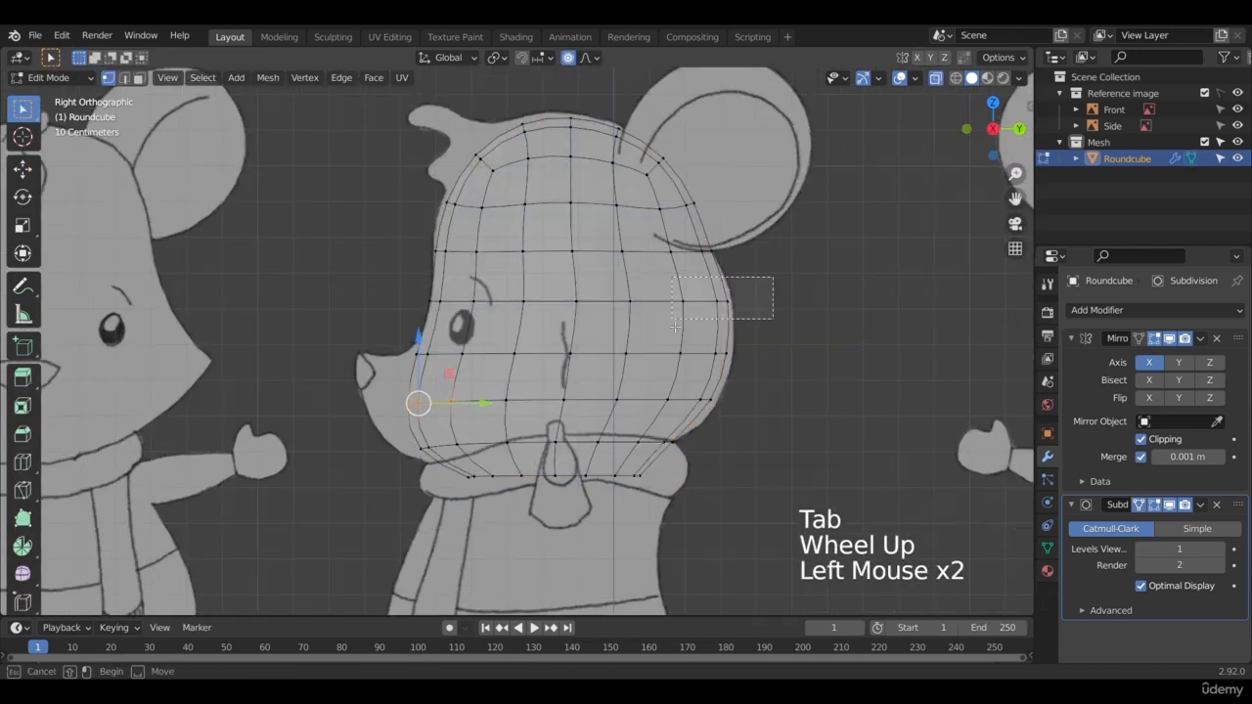
pyautogui.moveTo(792, 314); pyautogui.dragTo(710, 371)
pyautogui.scroll(1, 790, 311)
pyautogui.moveTo(823, 359); pyautogui.dragTo(839, 363)
# Step: Pull the lower rear vertices above the scarf backward, by about 0.01 m at the nape, to meet the outline
pyautogui.click(741, 412)
pyautogui.moveTo(814, 414); pyautogui.dragTo(825, 431)
pyautogui.moveTo(751, 481)
pyautogui.mouseDown()
pyautogui.moveTo(661, 455)
pyautogui.moveTo(756, 469)
pyautogui.mouseUp()
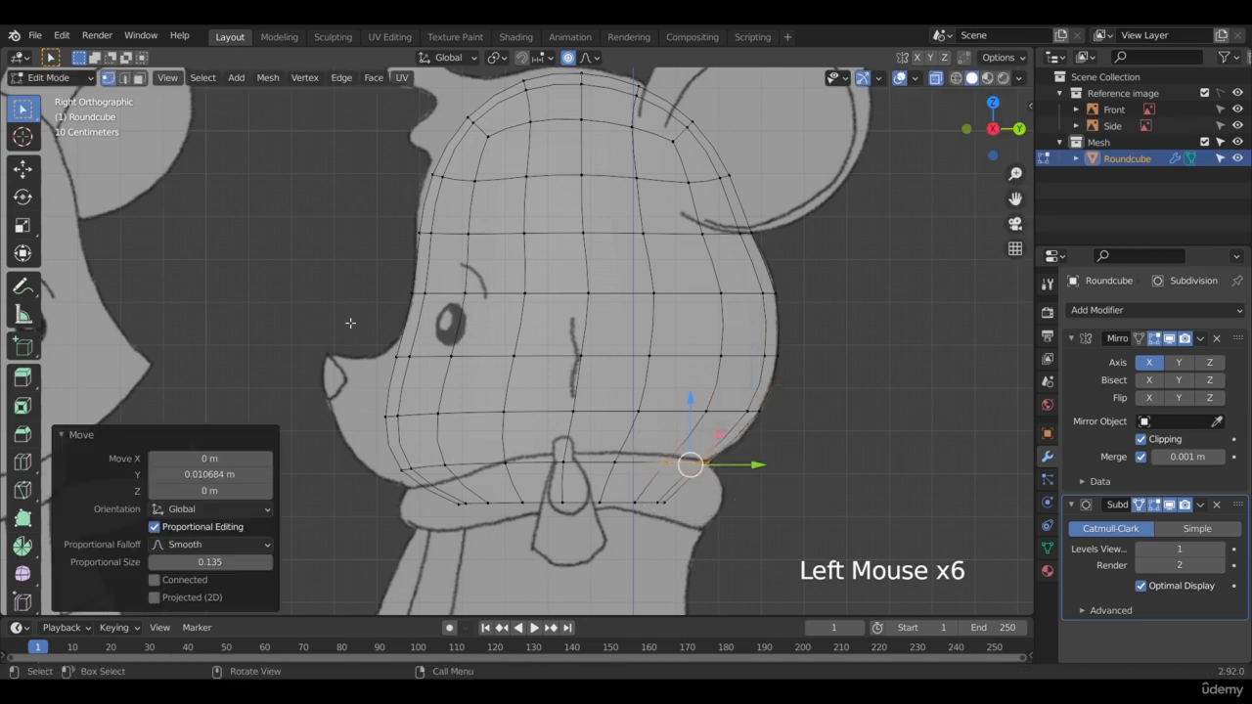
# Step: Move the front vertices along the brow and forehead forward, about 0.014 m at the forehead row, to meet the side outline
pyautogui.moveTo(372, 260); pyautogui.dragTo(513, 300)
pyautogui.moveTo(383, 200); pyautogui.dragTo(503, 238)
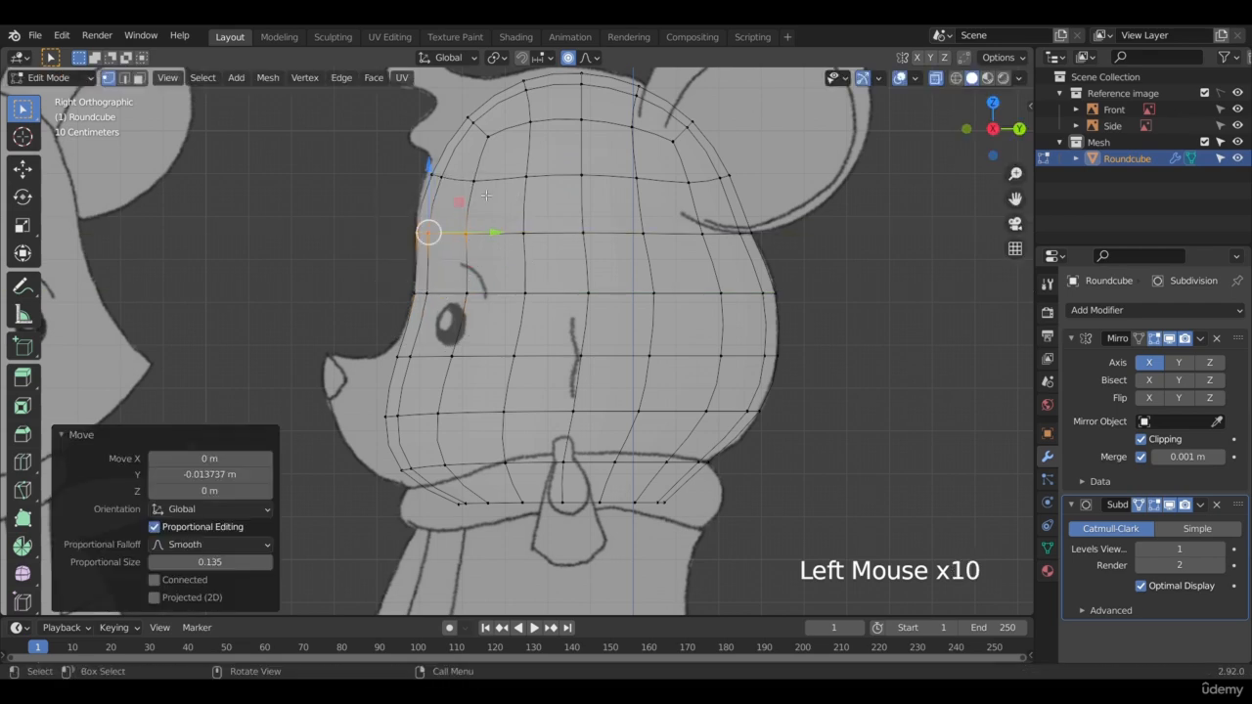
pyautogui.moveTo(400, 148); pyautogui.dragTo(497, 187)
pyautogui.scroll(1, 498, 188)
pyautogui.scroll(-2, 584, 224)
# Step: Raise the front crown vertices about 0.016 m and move the rear crown vertices about 0.016 m backward
pyautogui.moveTo(461, 100); pyautogui.dragTo(606, 186)
pyautogui.moveTo(528, 121); pyautogui.dragTo(541, 105)
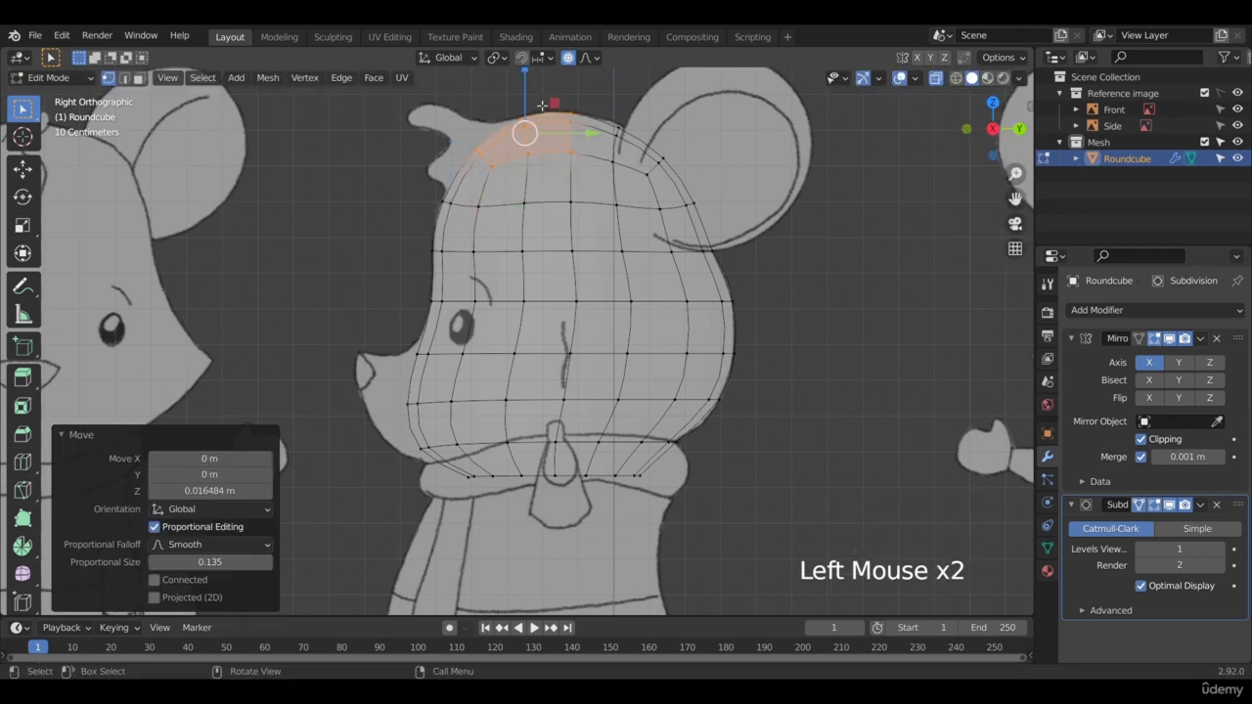
pyautogui.click(609, 174)
pyautogui.click(667, 159)
pyautogui.moveTo(682, 103); pyautogui.dragTo(590, 182)
pyautogui.moveTo(707, 154); pyautogui.dragTo(712, 153)
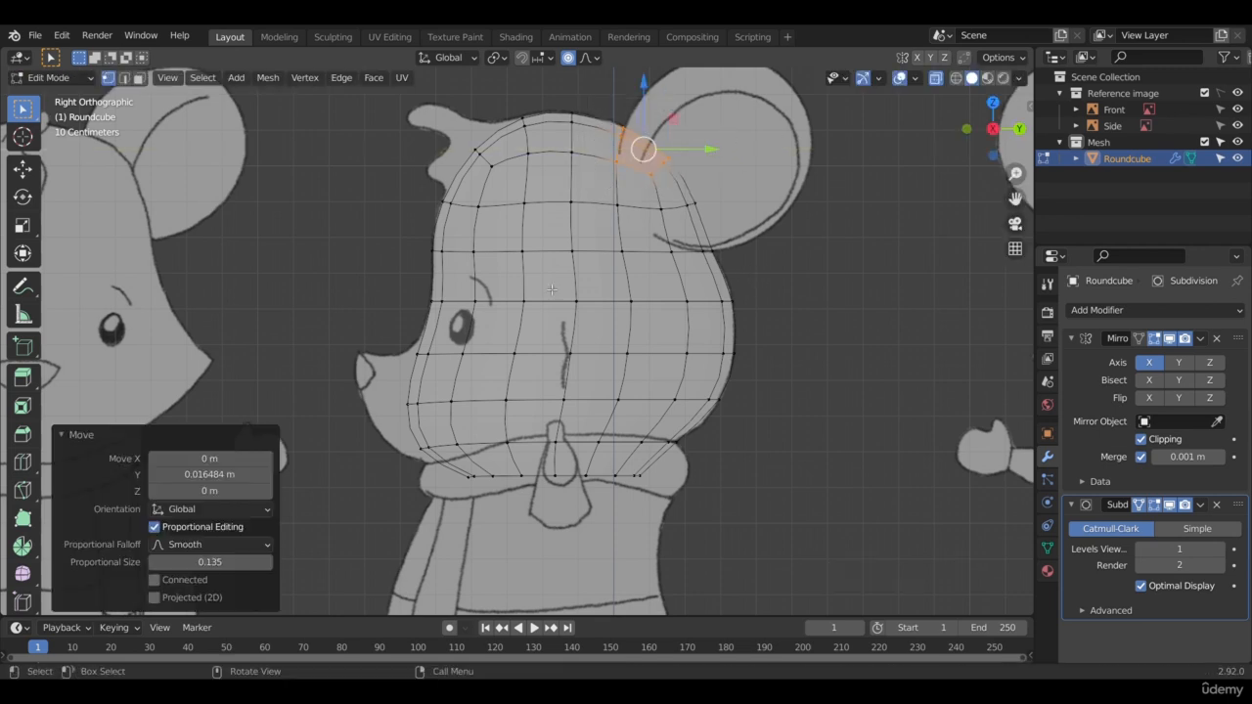
# Step: Return to Object Mode, turn off X-ray and apply Shade Smooth to the head
pyautogui.press('Tab')
pyautogui.scroll(-2, 707, 363)
pyautogui.moveTo(678, 355); pyautogui.dragTo(587, 274, button='middle')
pyautogui.click(936, 78)
pyautogui.scroll(-2, 597, 257)
pyautogui.rightClick(567, 264)
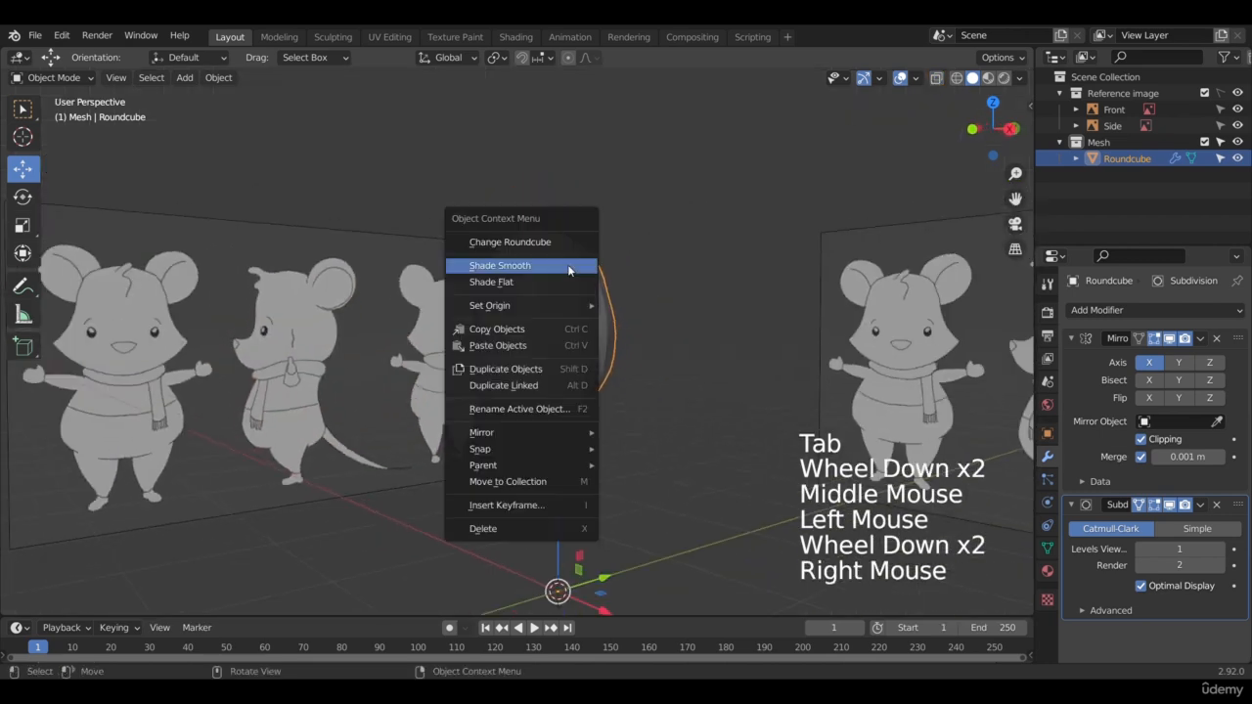
pyautogui.click(513, 266)
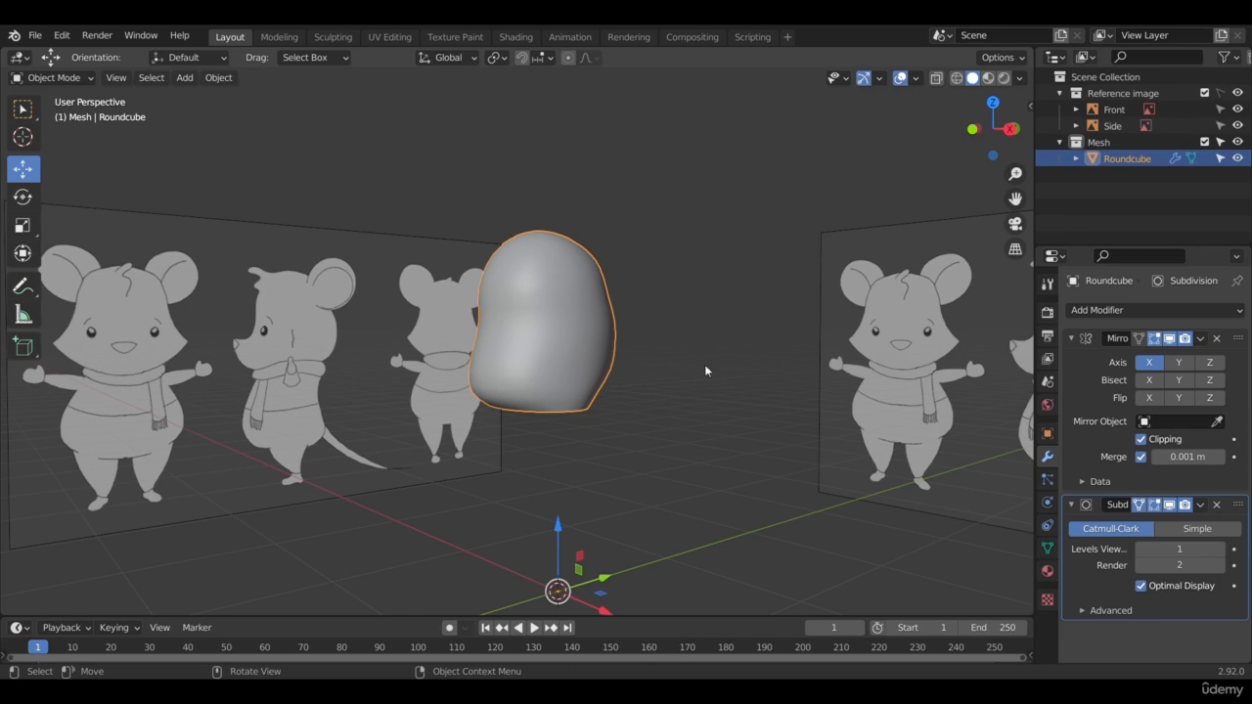
# Step: Examine the smoothed head in perspective and against the front reference image in the front view
pyautogui.scroll(-3, 642, 293)
pyautogui.moveTo(642, 294); pyautogui.dragTo(640, 227, button='middle')
pyautogui.scroll(1, 641, 282)
pyautogui.scroll(-2, 640, 282)
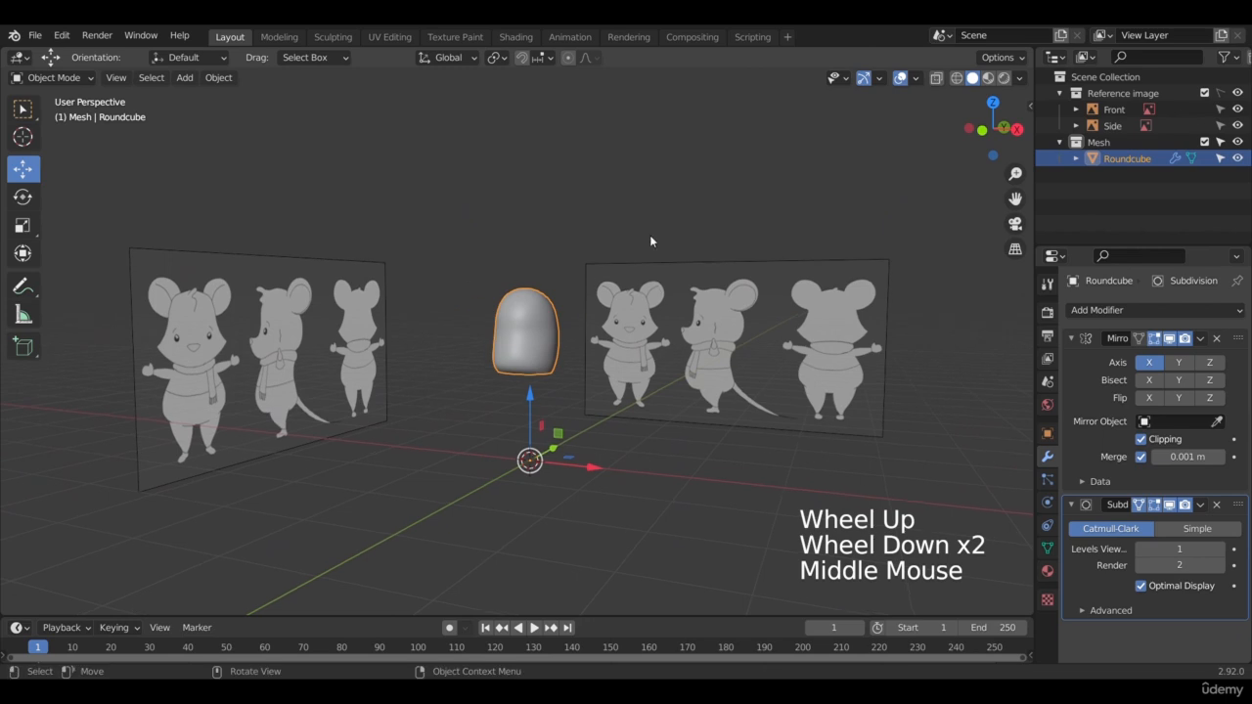
pyautogui.press('KP_1')
pyautogui.scroll(5, 597, 401)
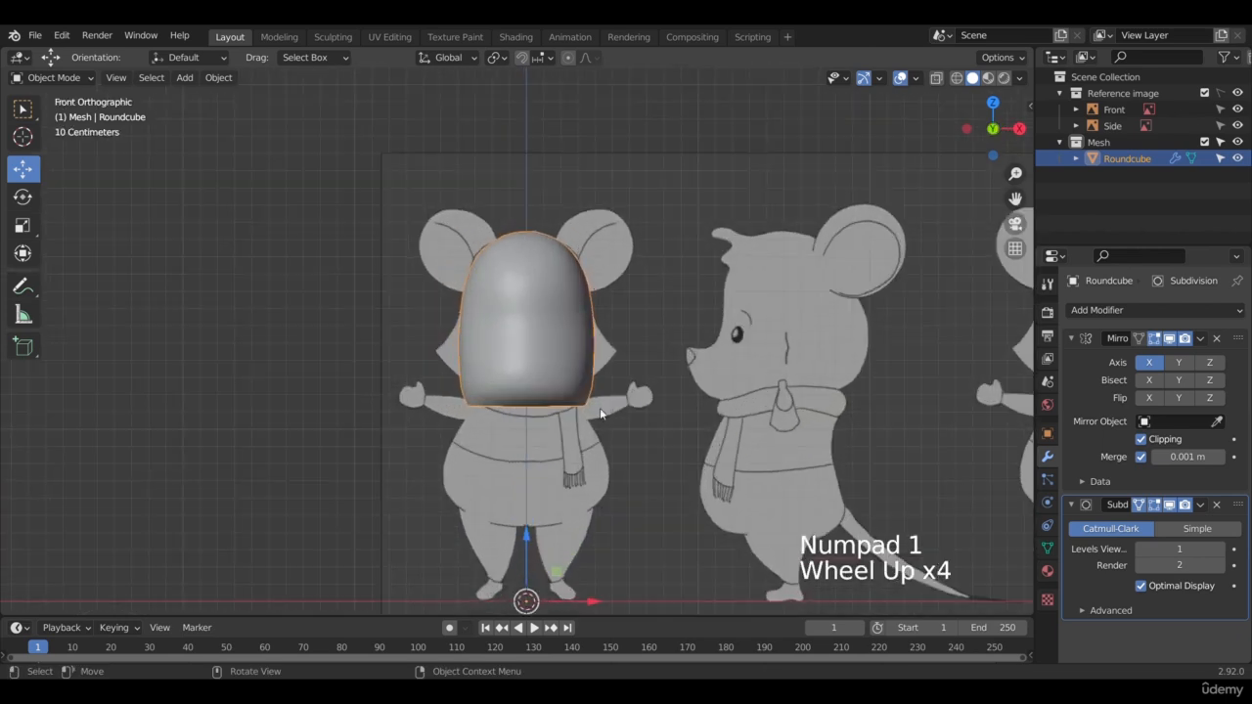
pyautogui.scroll(1, 566, 301)
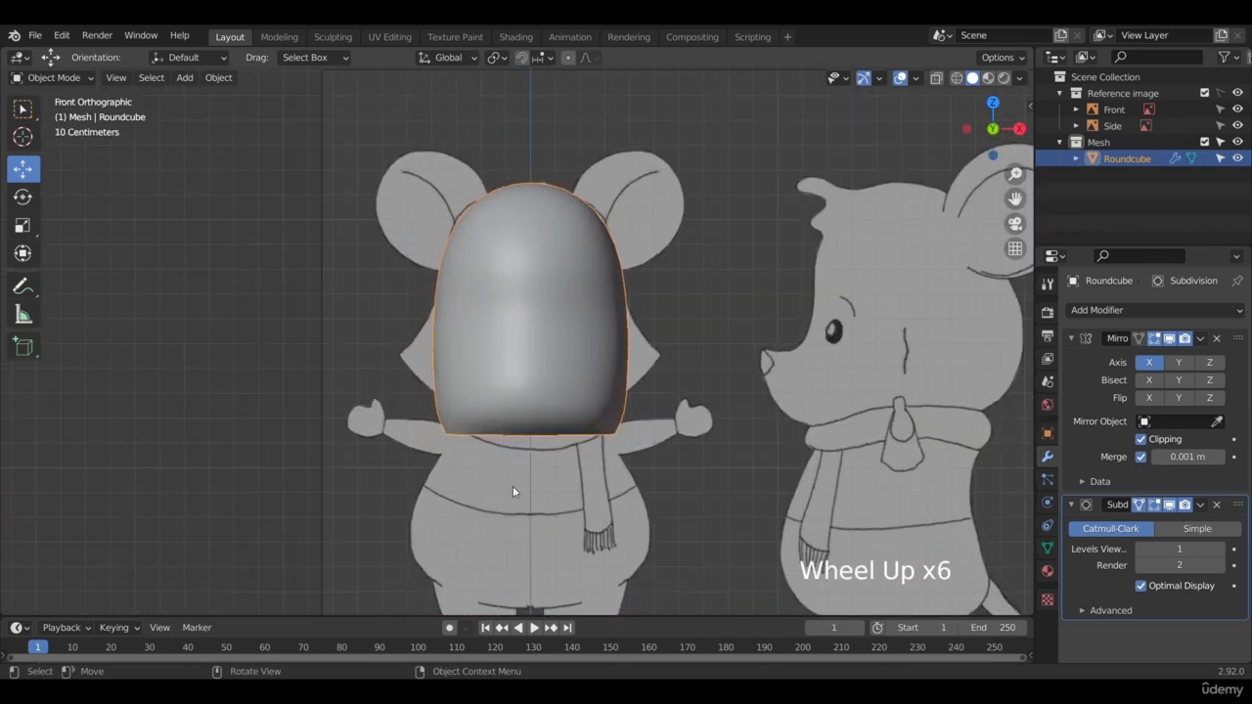